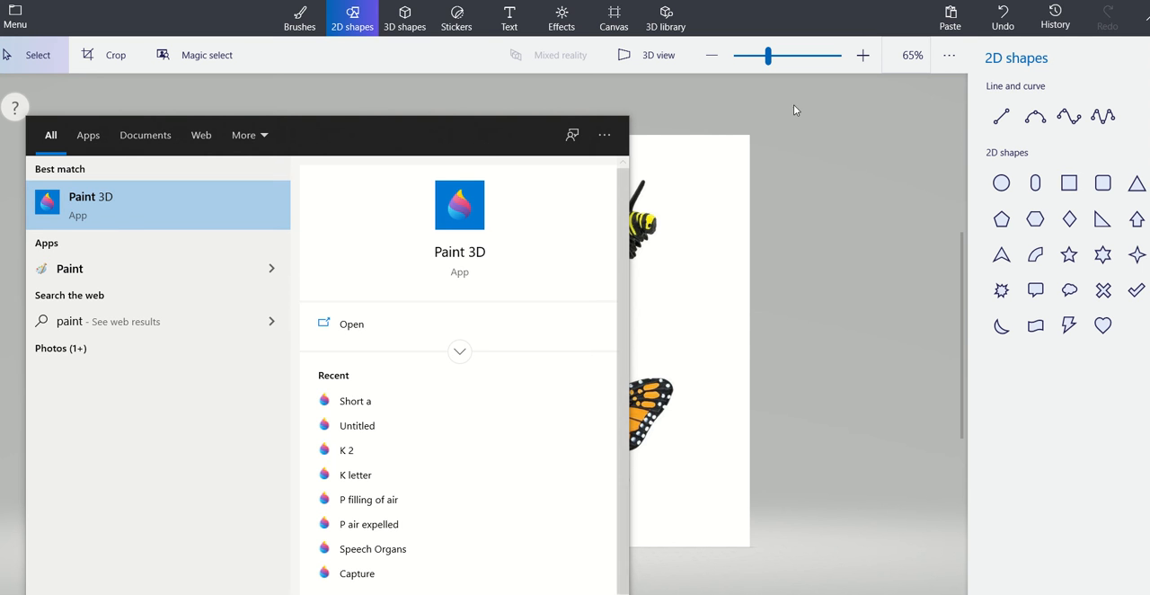
Cut the caterpillar out of the picture with Magic select, framing it closely and keeping the background autofilled.
click(812, 169)
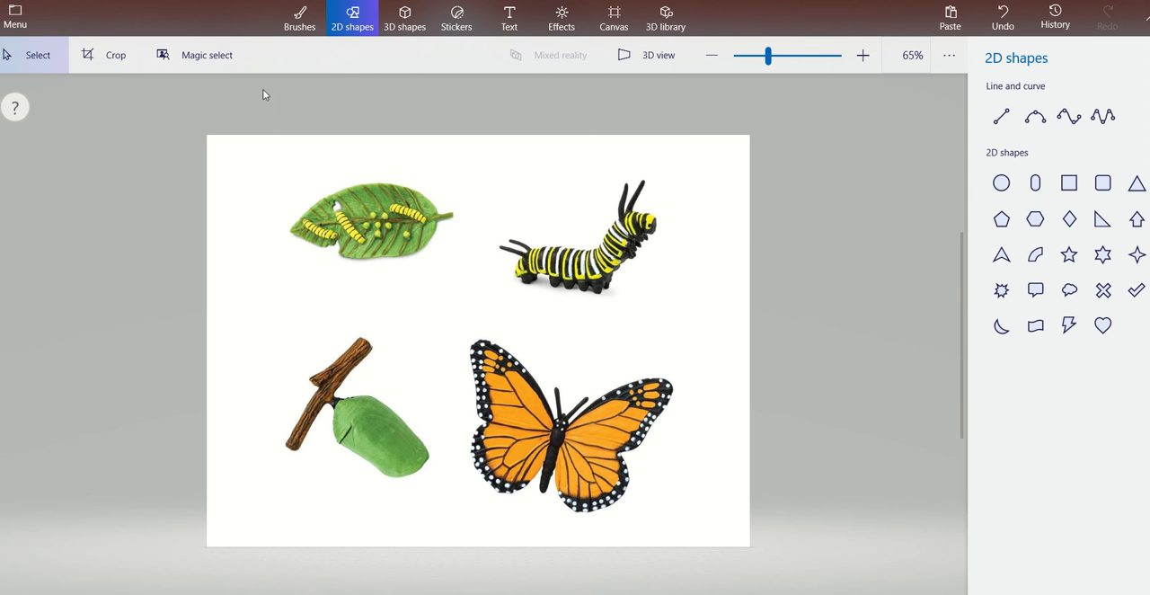
click(210, 59)
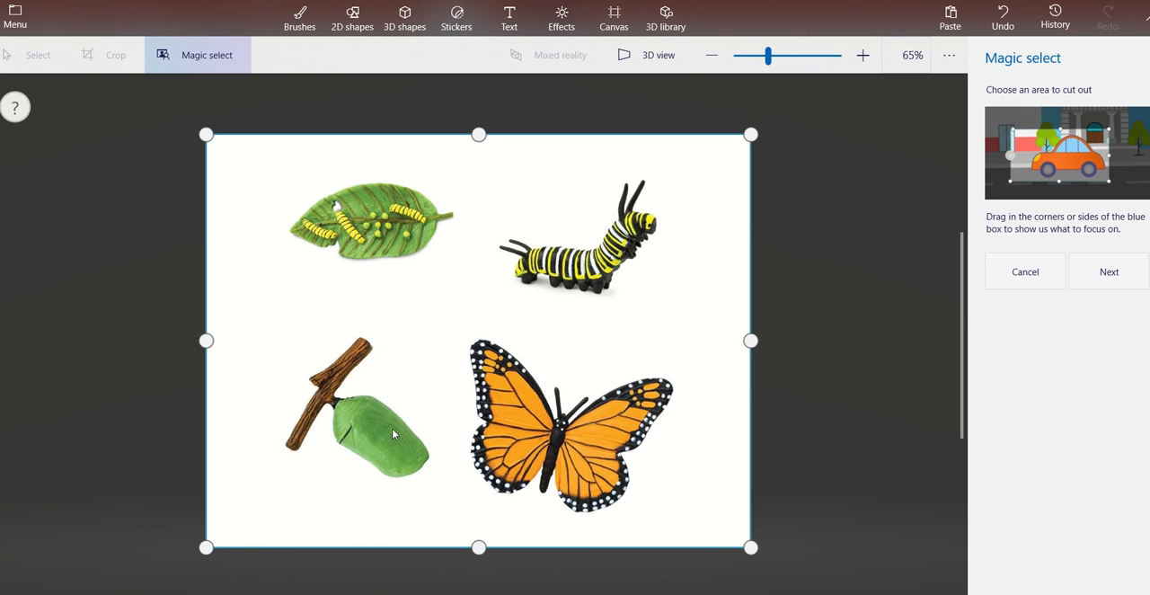
drag(473, 548, 580, 307)
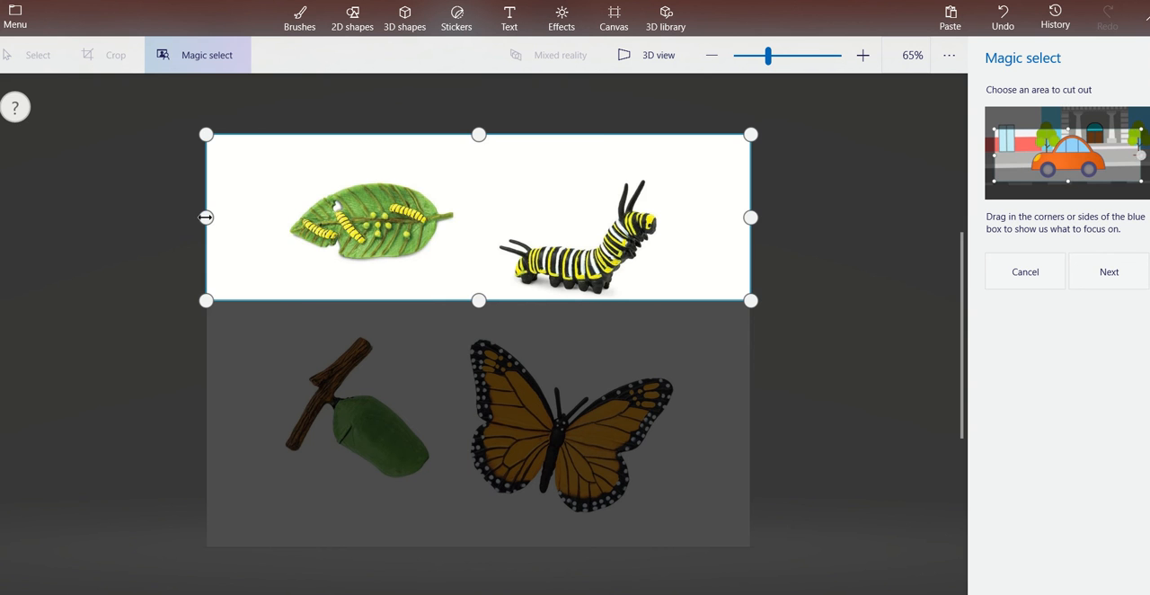
drag(206, 217, 496, 229)
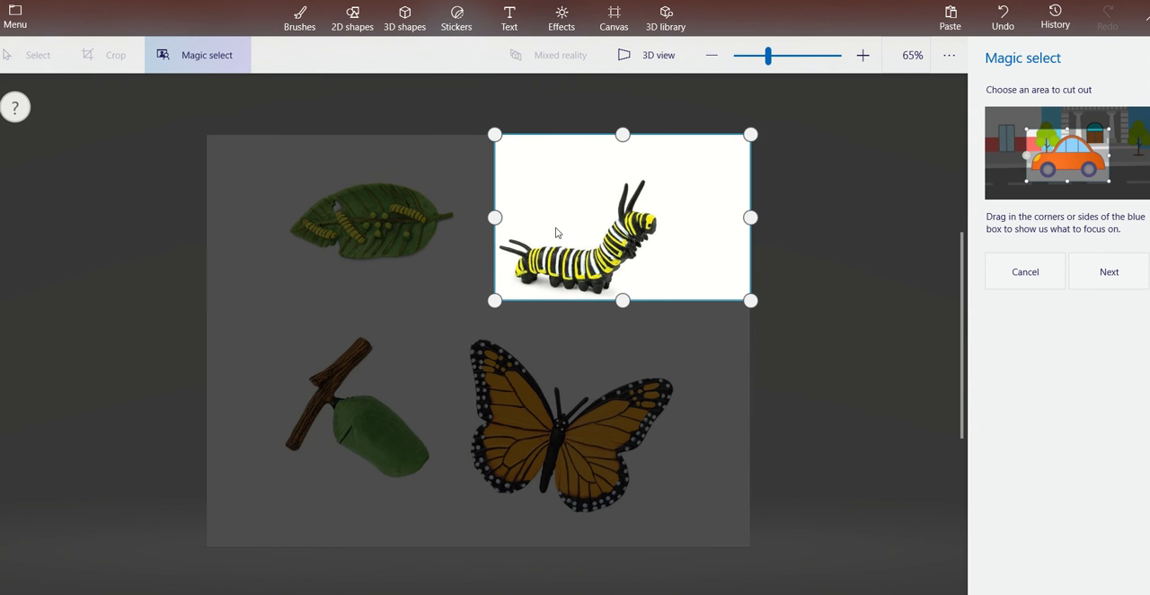
drag(752, 216, 677, 217)
drag(585, 135, 583, 179)
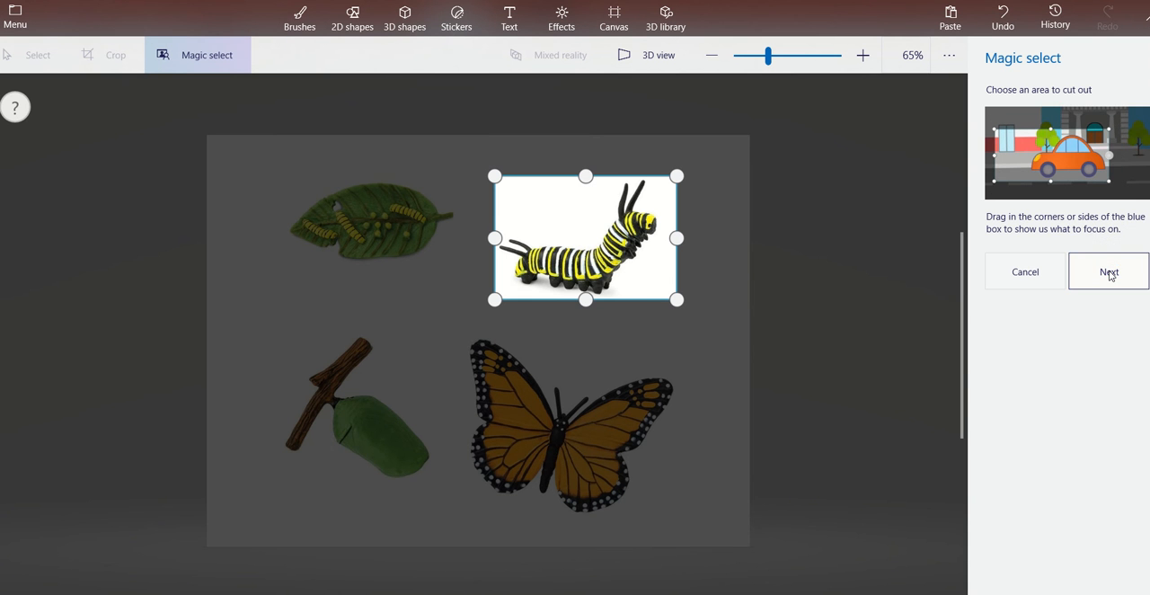
click(1109, 273)
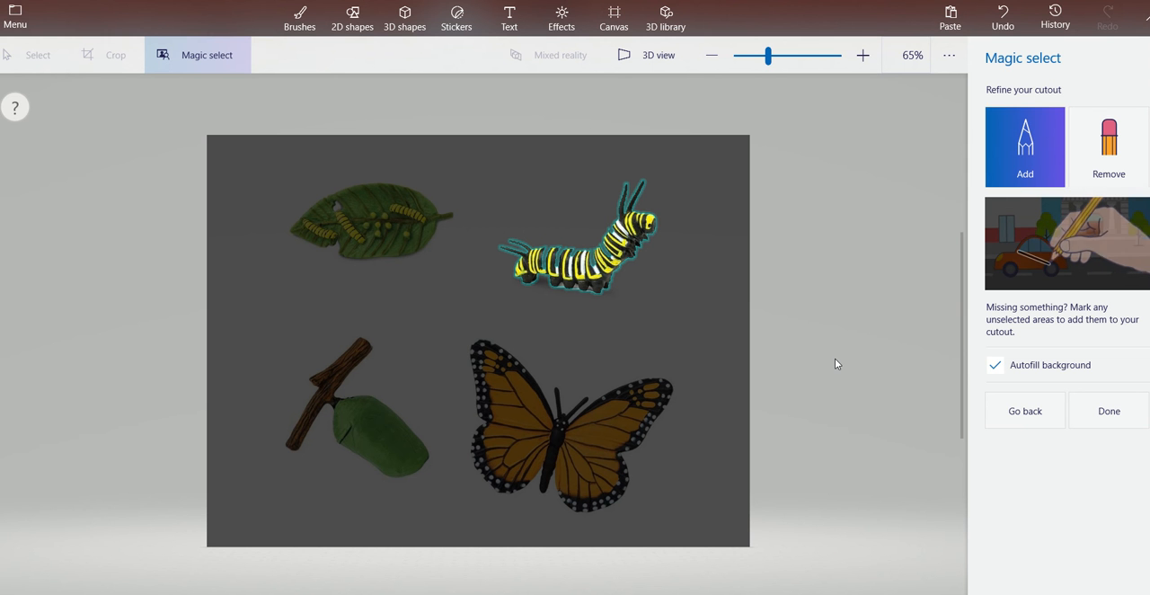
click(1110, 416)
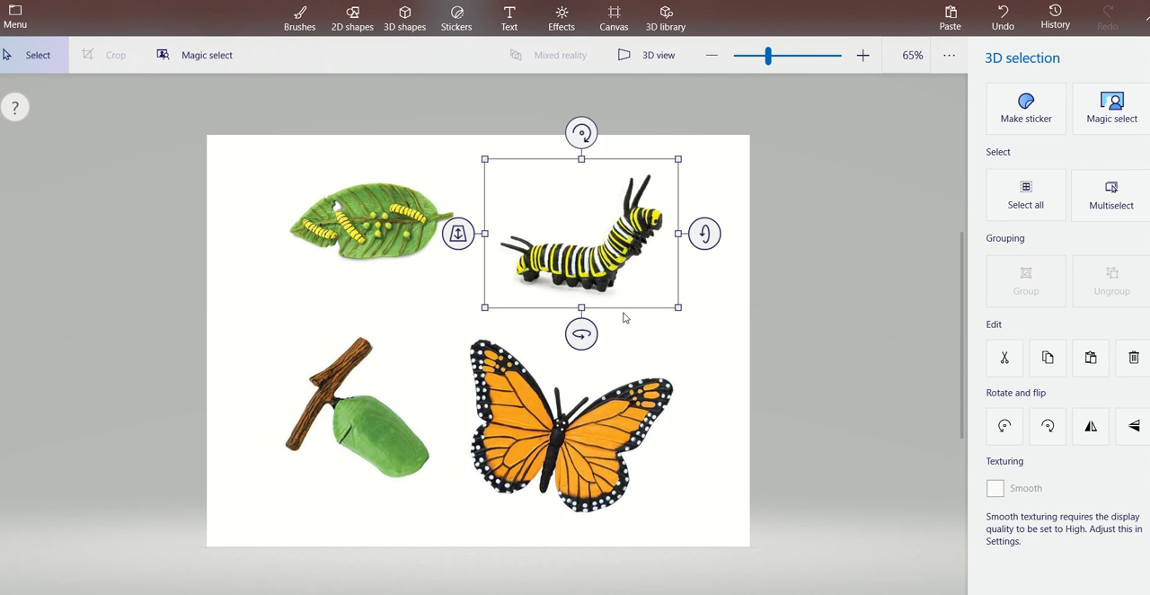
click(728, 391)
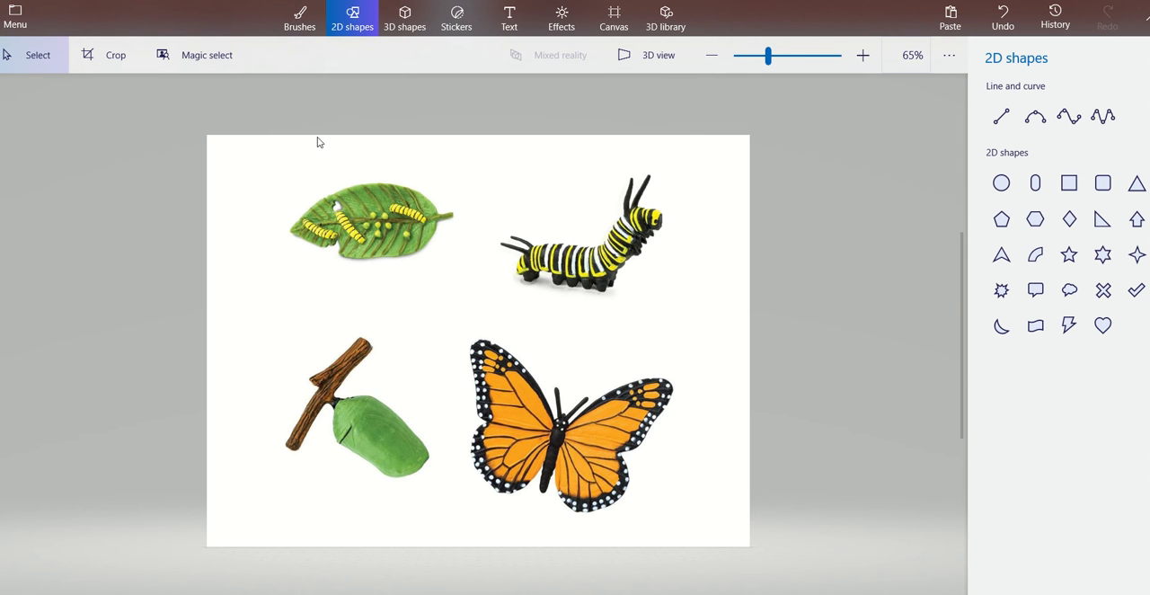
Cut the butterfly out of the picture with Magic select, tightening the selection area around its wings.
click(225, 65)
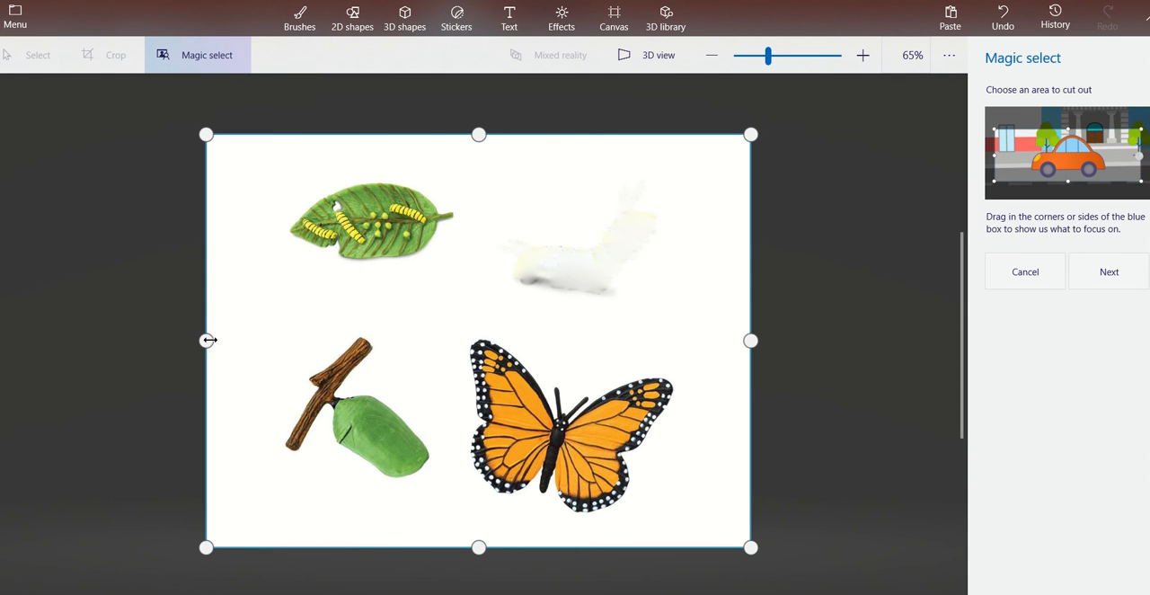
drag(208, 339, 436, 362)
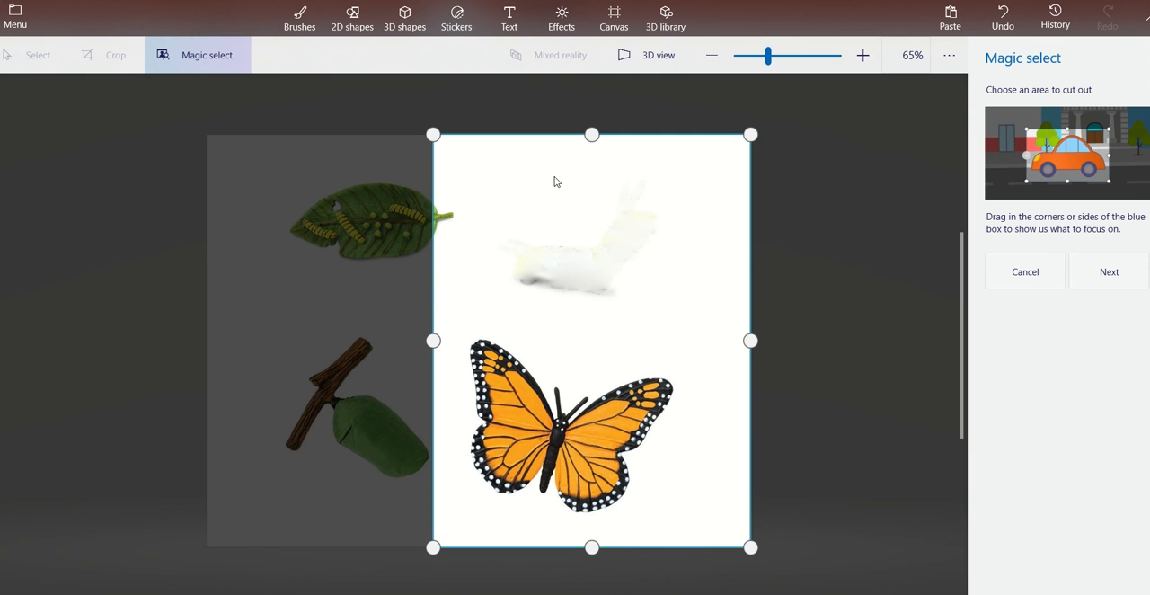
drag(592, 132, 592, 331)
drag(432, 439, 456, 438)
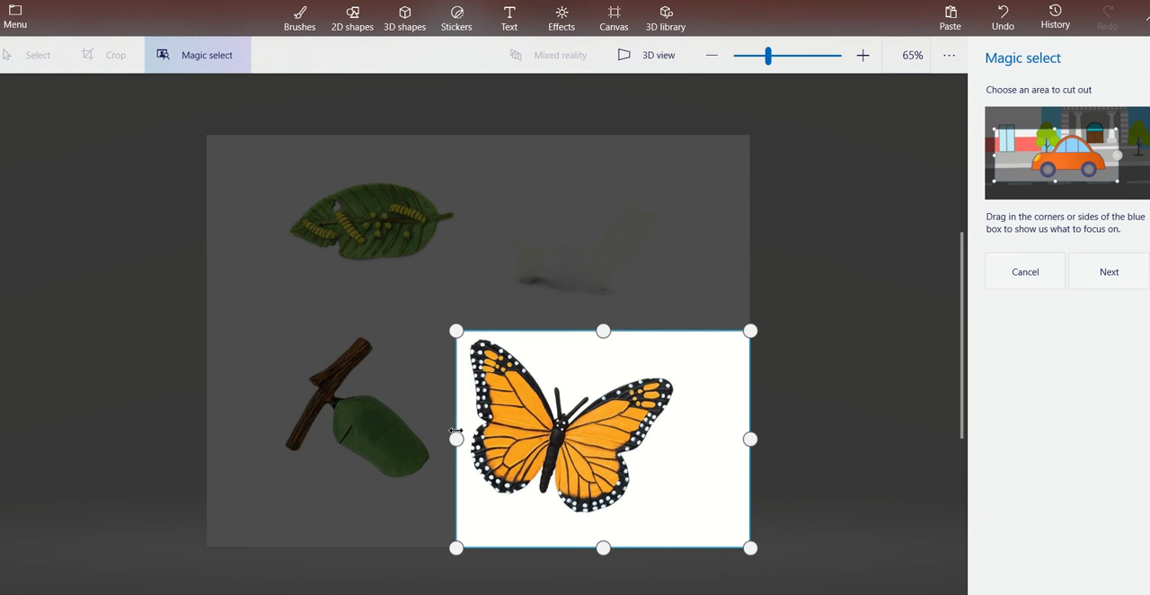
drag(605, 551, 603, 519)
drag(750, 425, 678, 428)
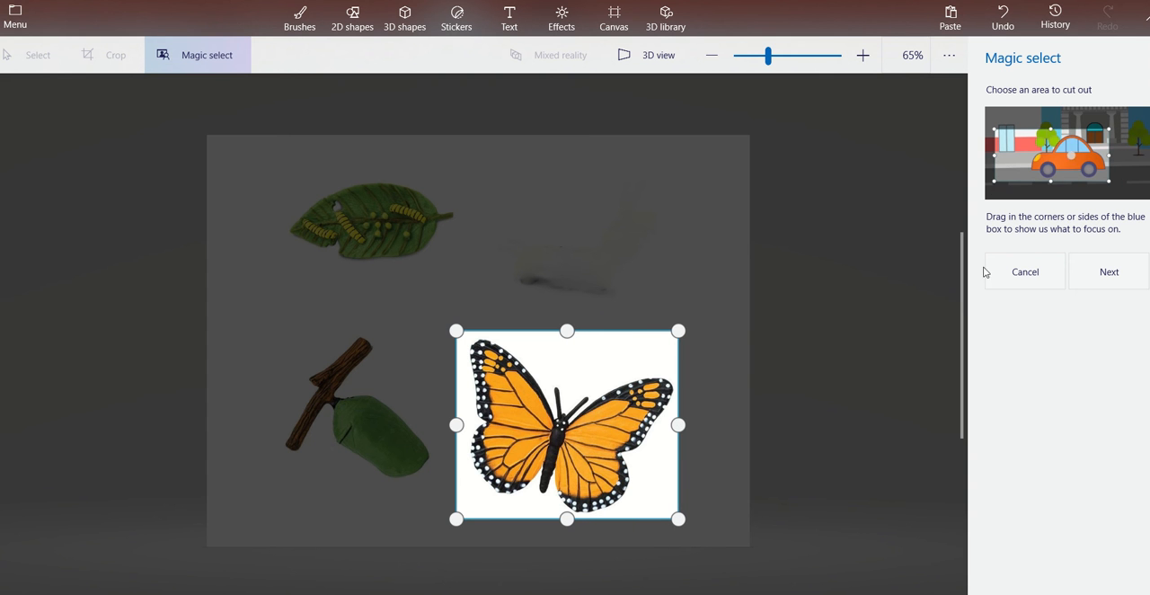
click(1103, 272)
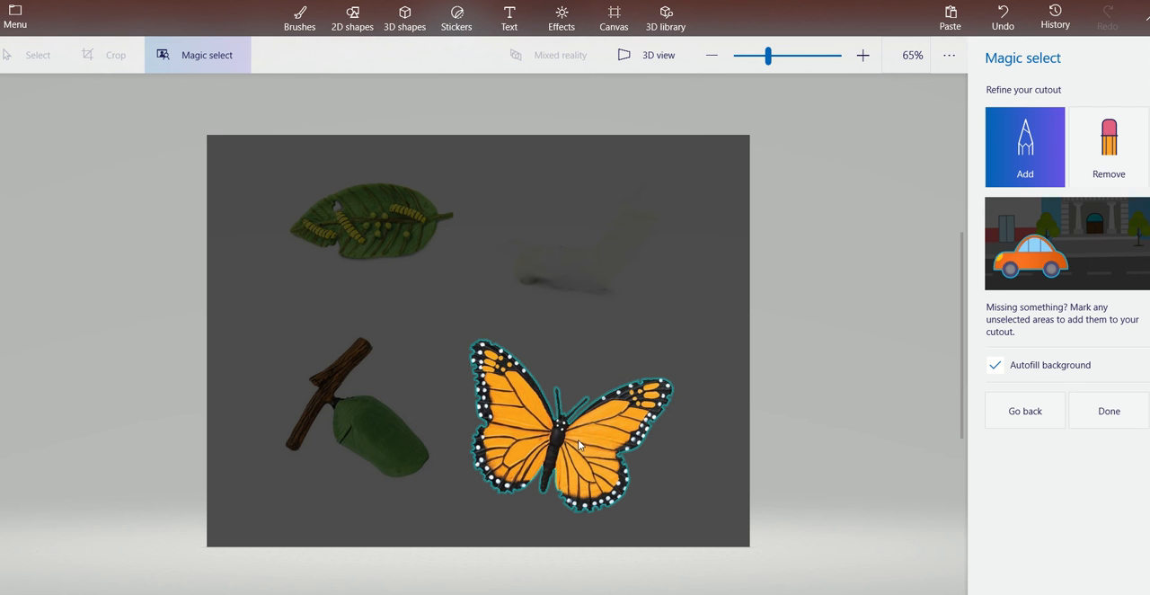
click(1108, 411)
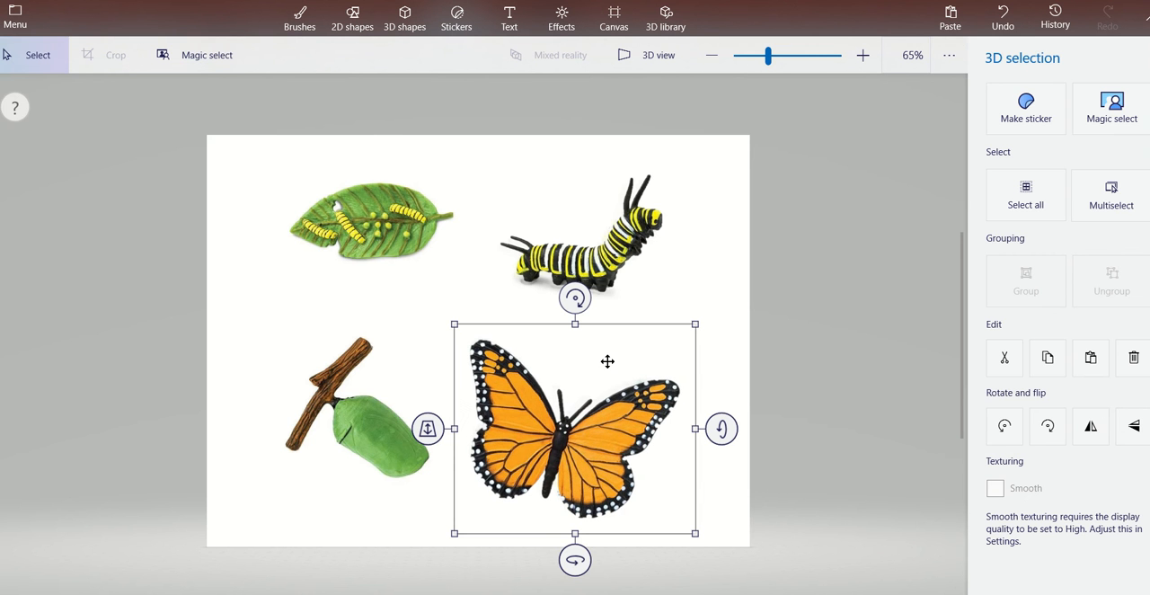
click(267, 286)
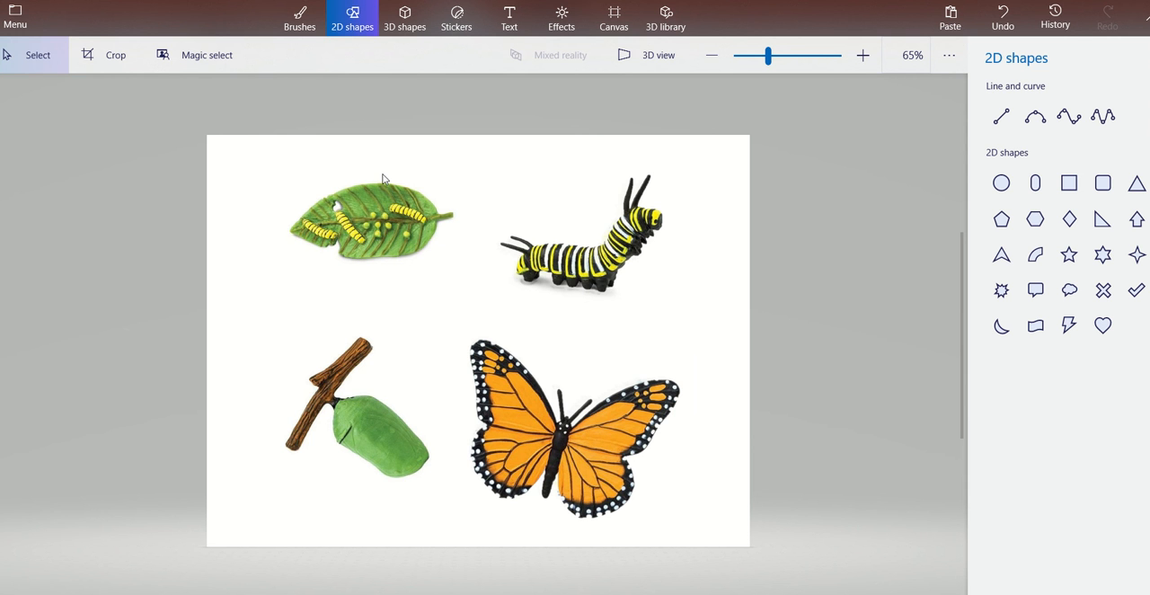
Cut the leaf with the small caterpillars and eggs out of the picture with Magic select.
click(200, 58)
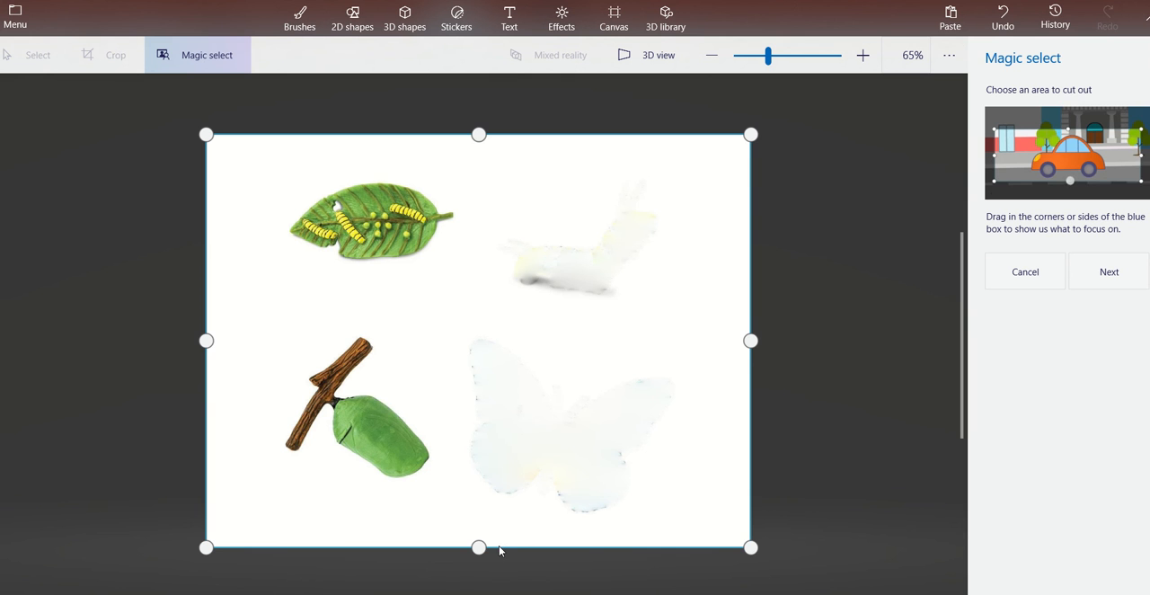
drag(478, 546, 398, 275)
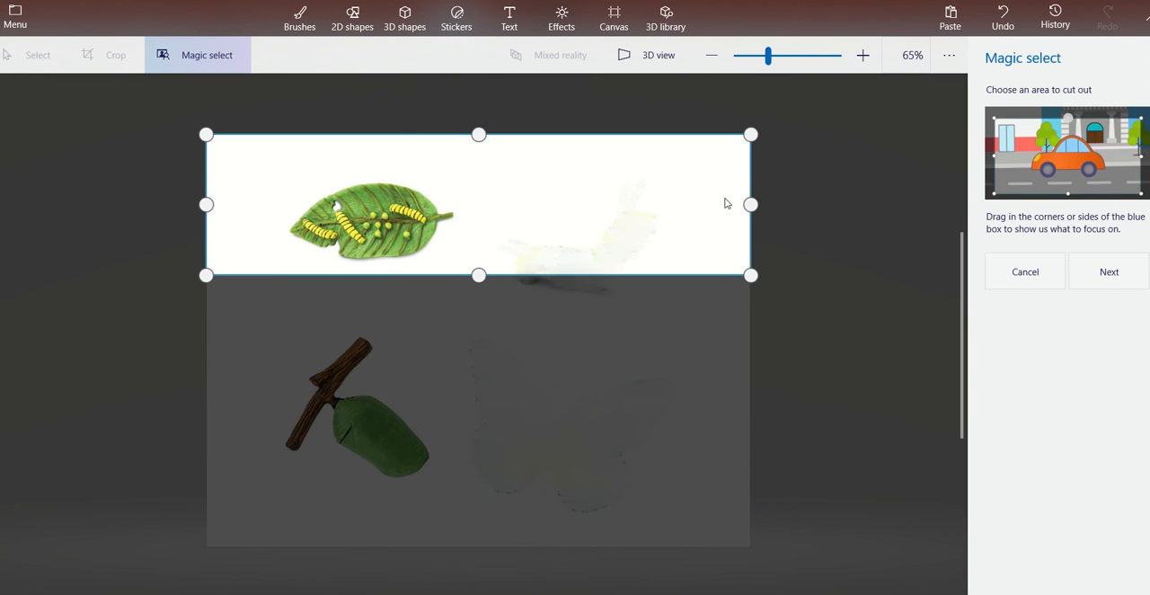
drag(750, 204, 463, 208)
drag(205, 204, 286, 204)
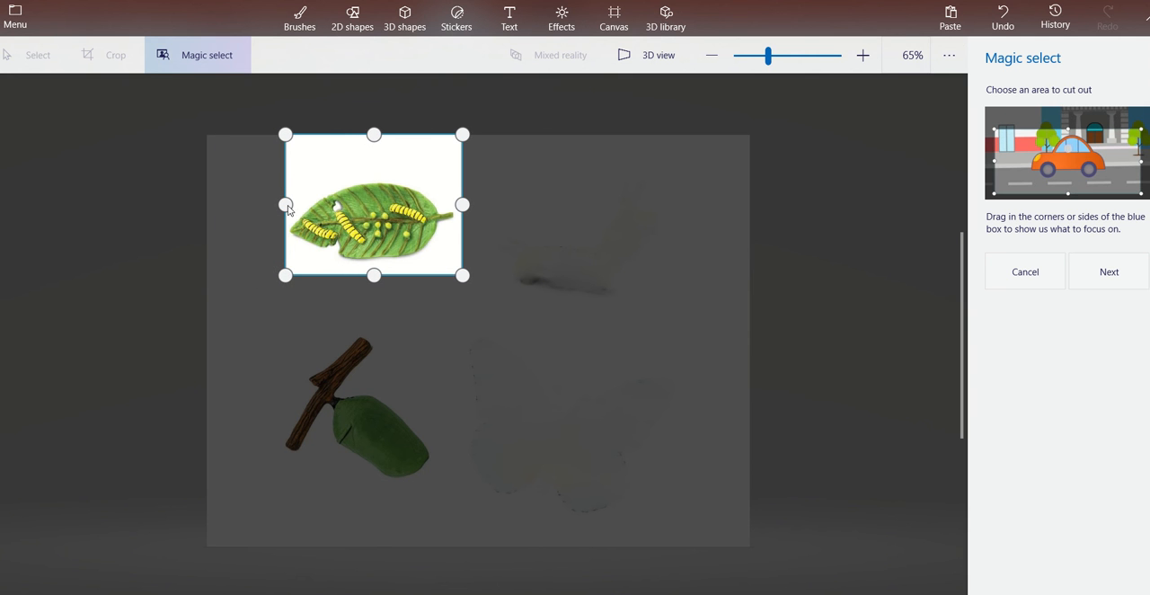
drag(374, 134, 377, 176)
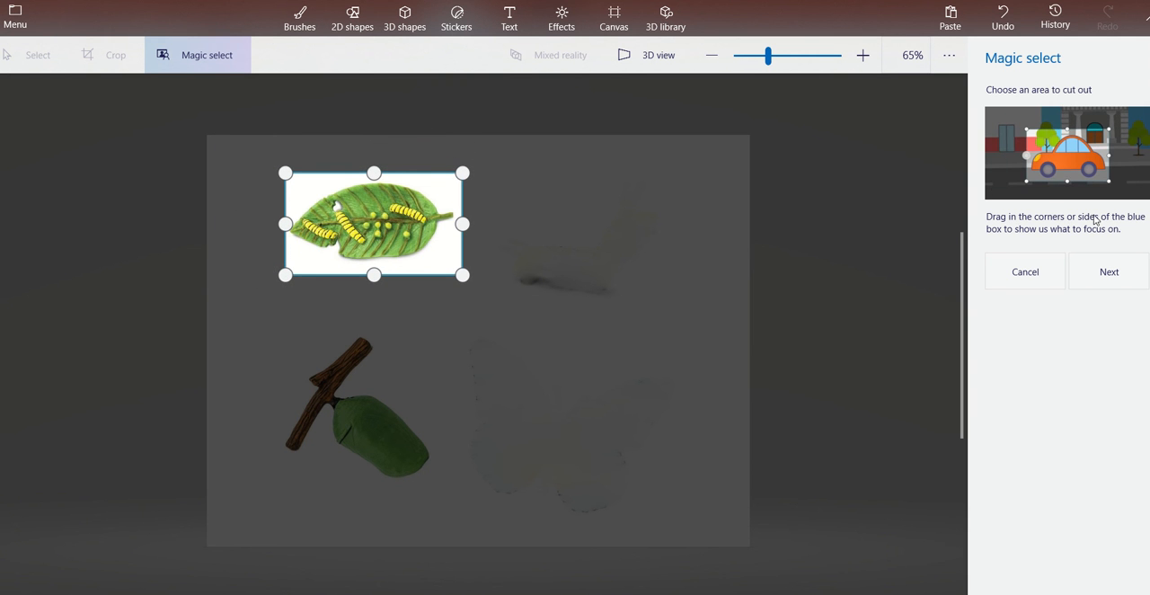
click(1108, 279)
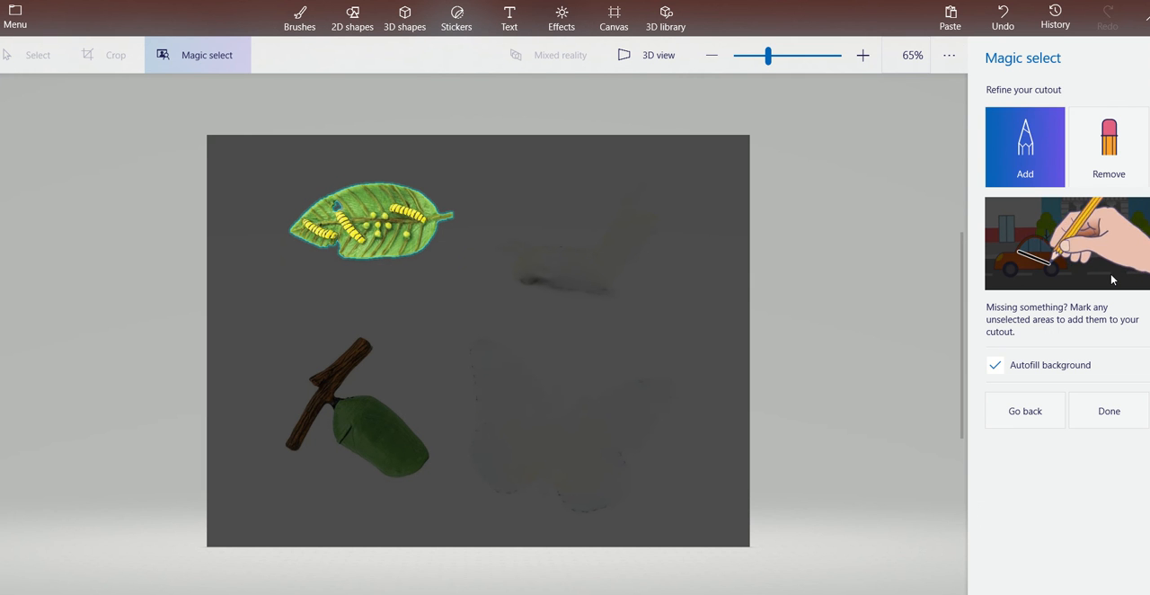
click(1102, 414)
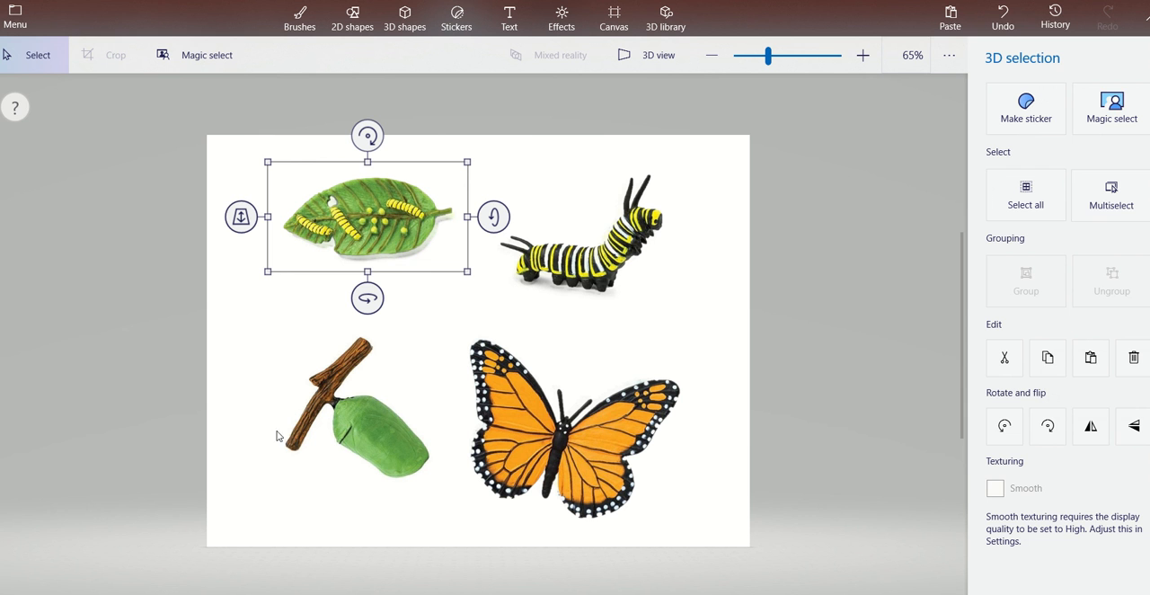
click(278, 504)
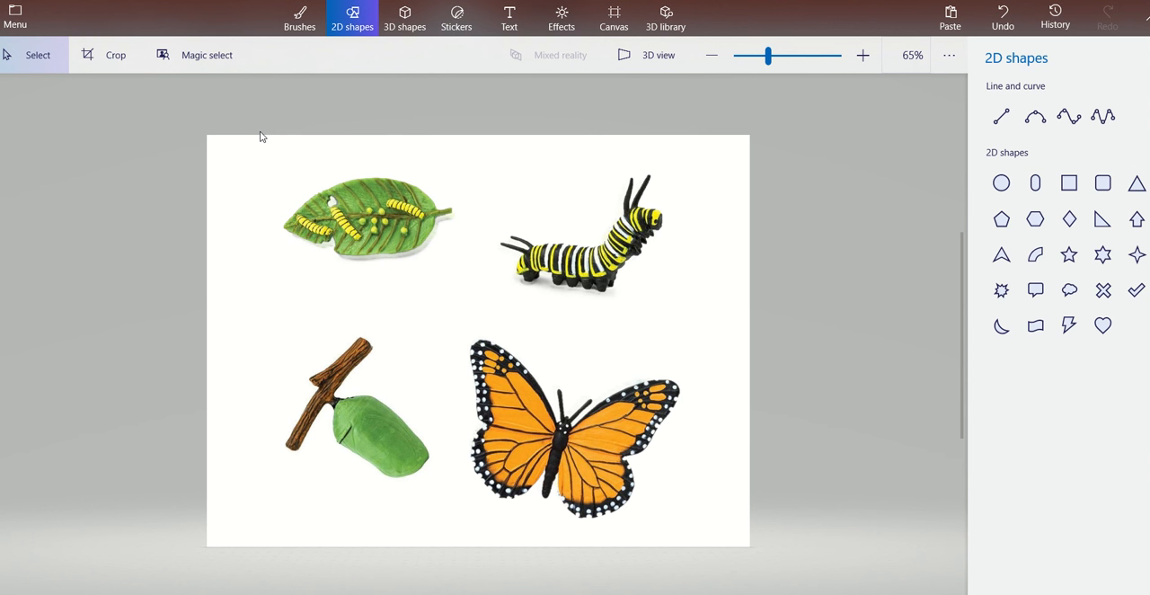
Cut the green chrysalis and its branch out of the picture with Magic select, framing both closely.
click(210, 58)
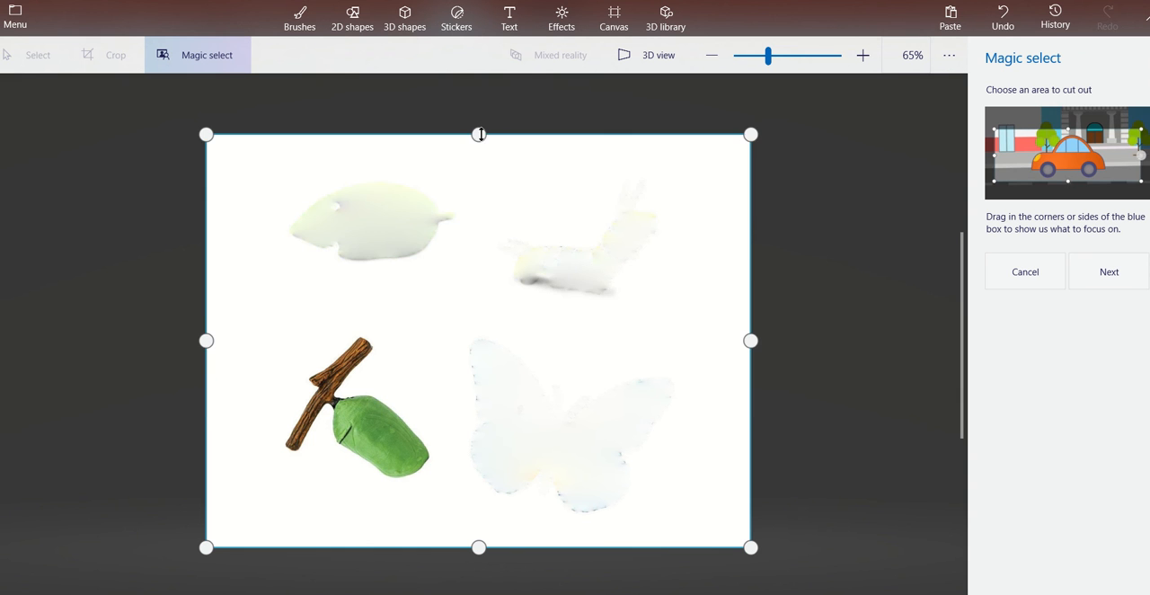
drag(481, 134, 446, 324)
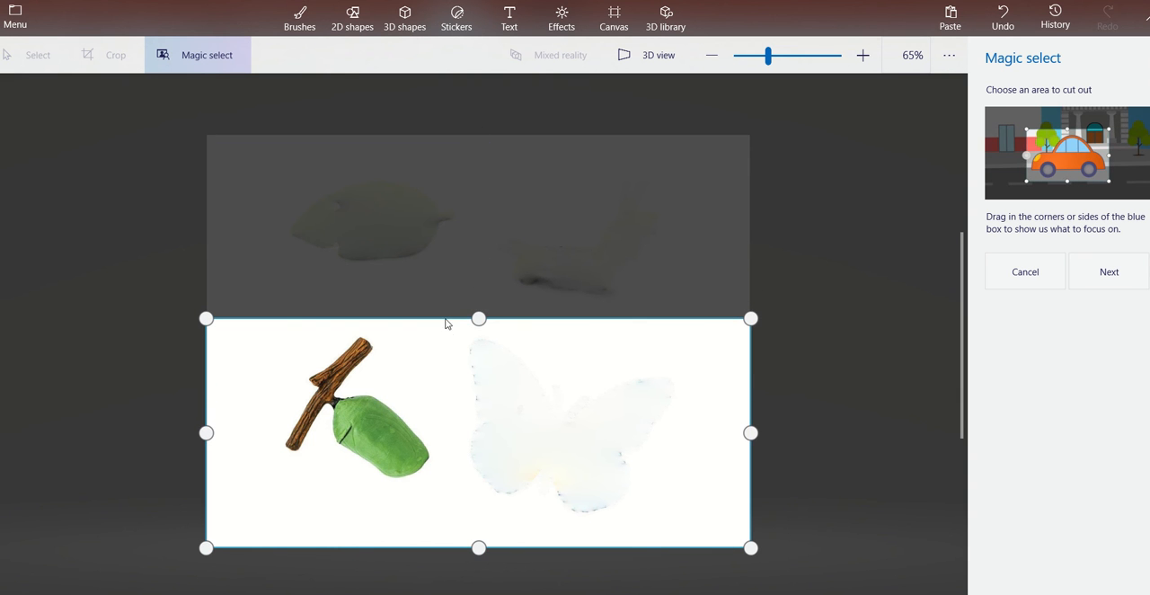
drag(751, 433, 434, 437)
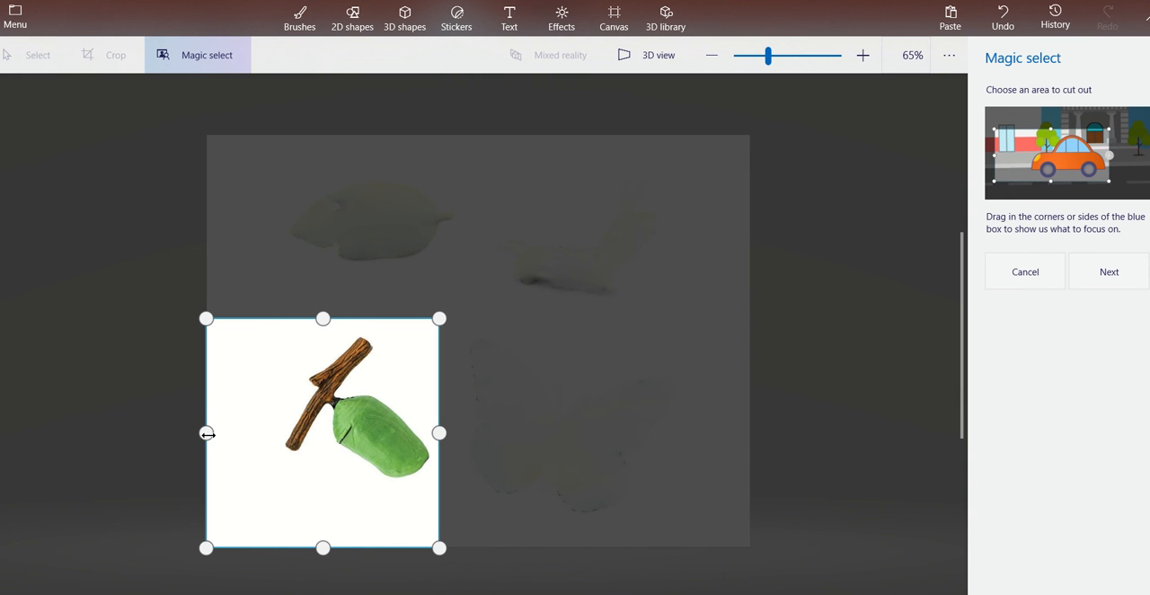
drag(206, 433, 270, 431)
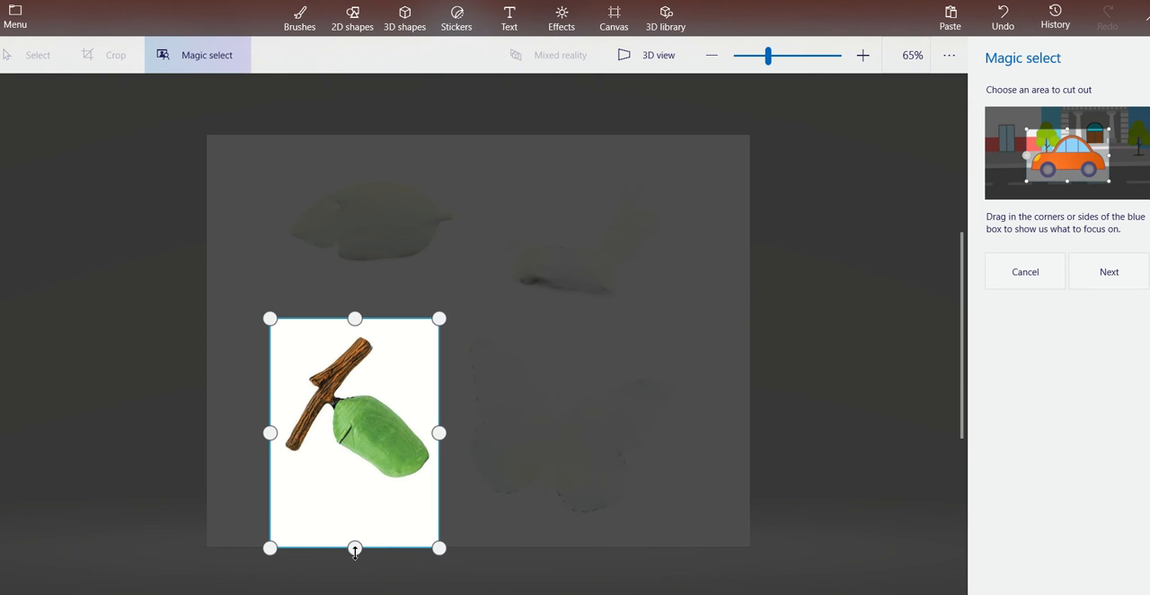
drag(355, 547, 355, 485)
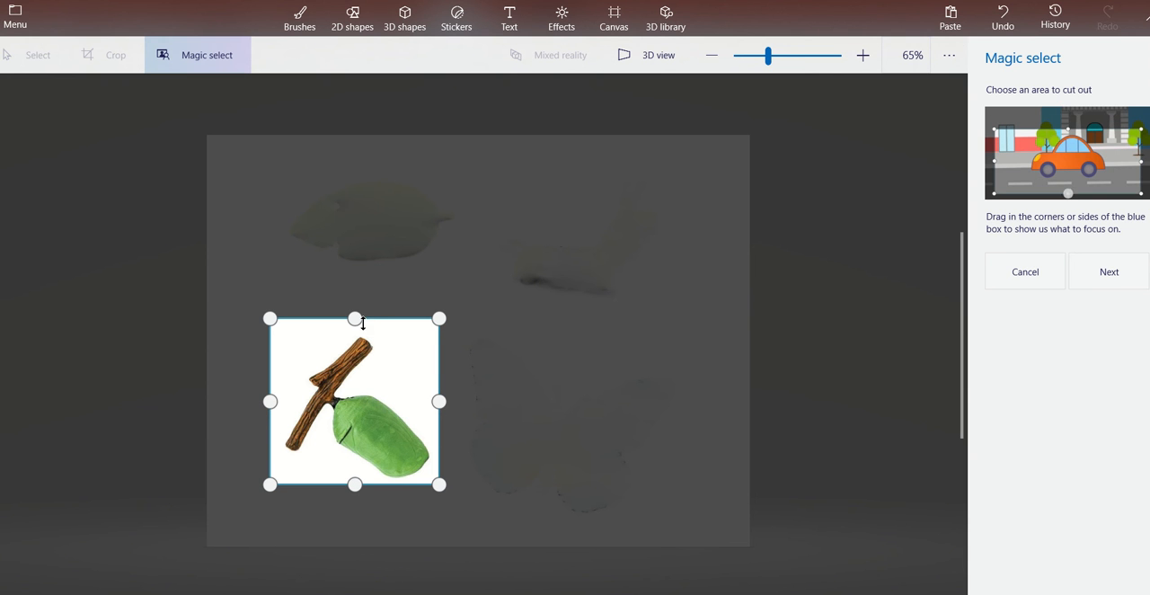
drag(363, 322, 363, 334)
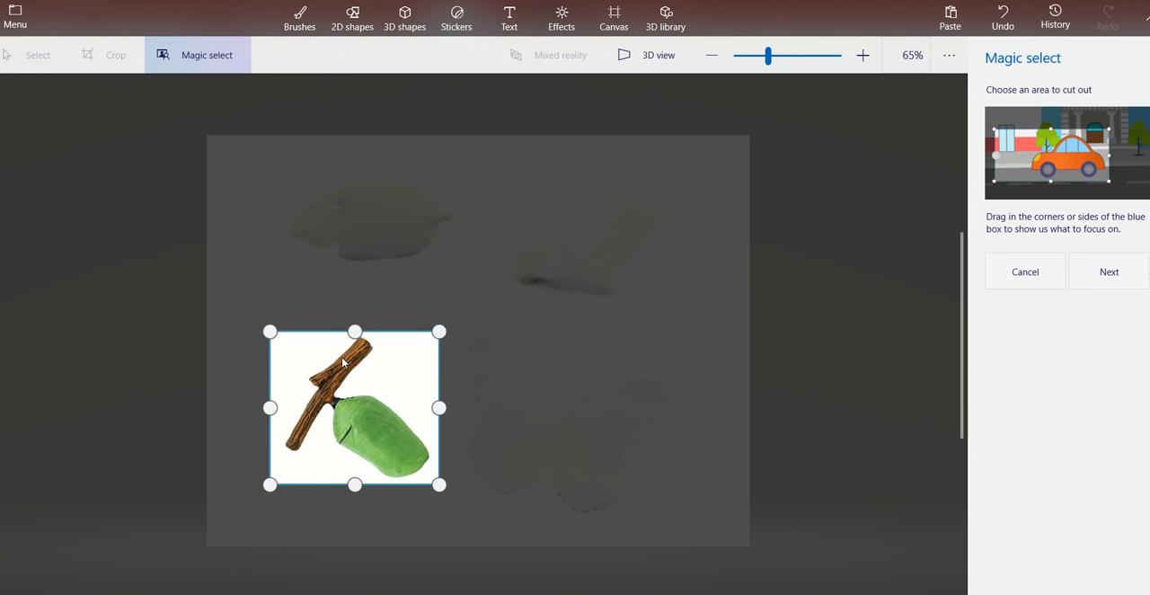
drag(270, 407, 287, 417)
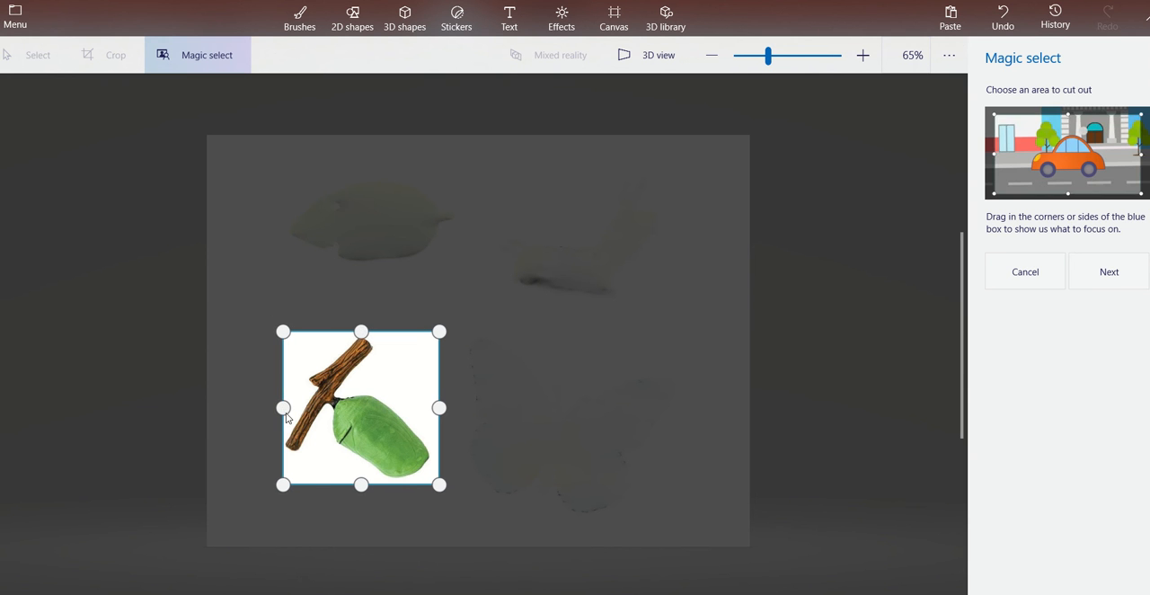
click(1111, 271)
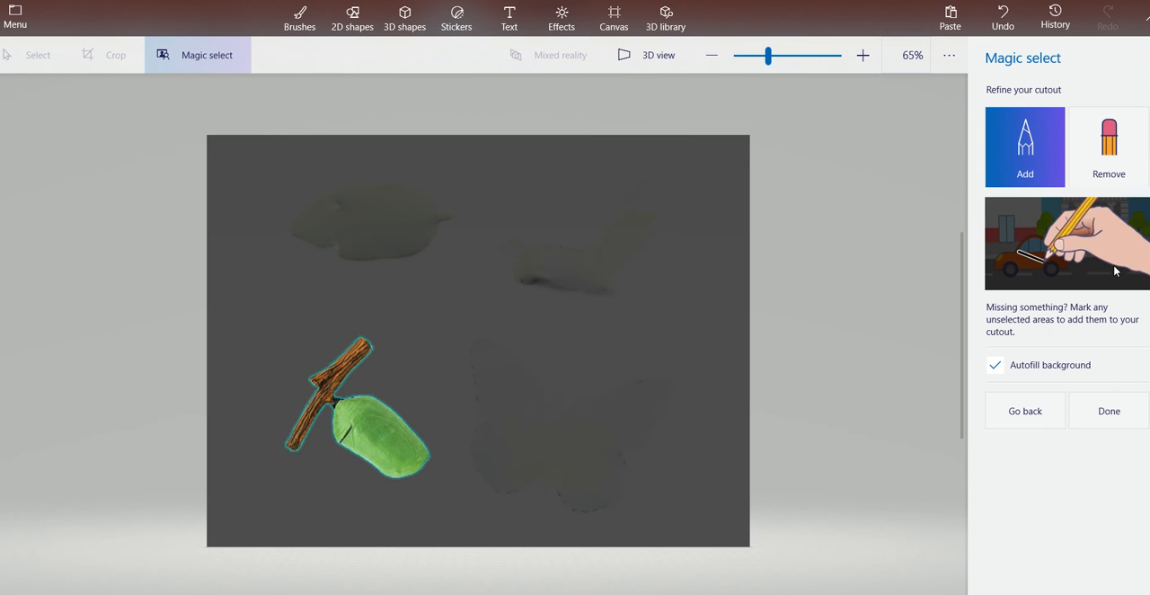
click(1103, 426)
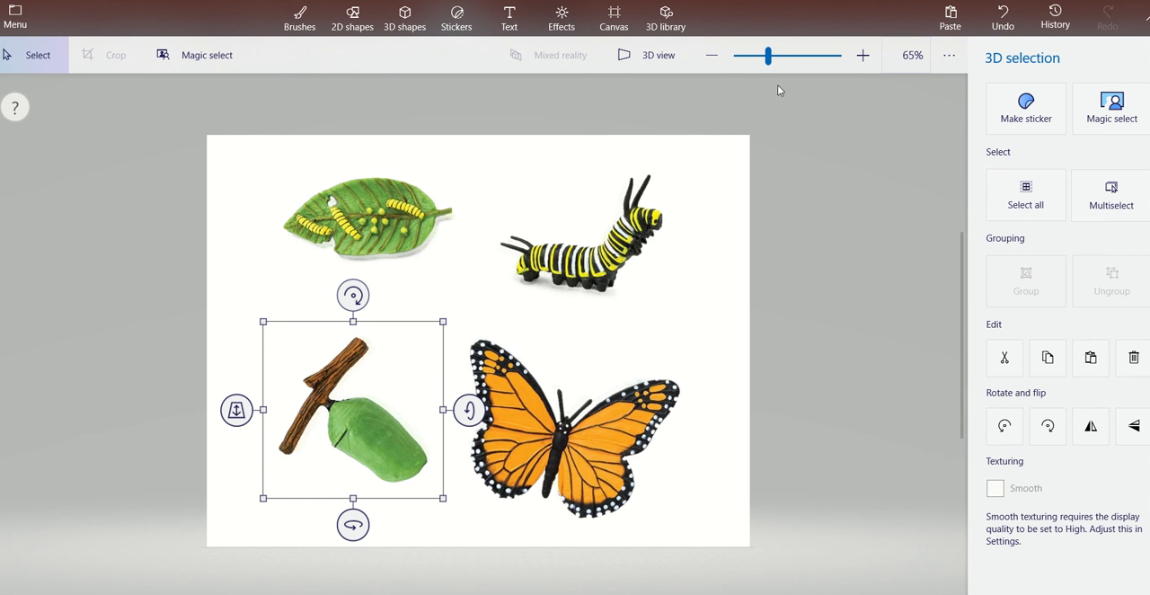
Zoom out and examine how the four cutouts stand off the canvas in 3D view, and return to the flat view.
drag(767, 60, 757, 63)
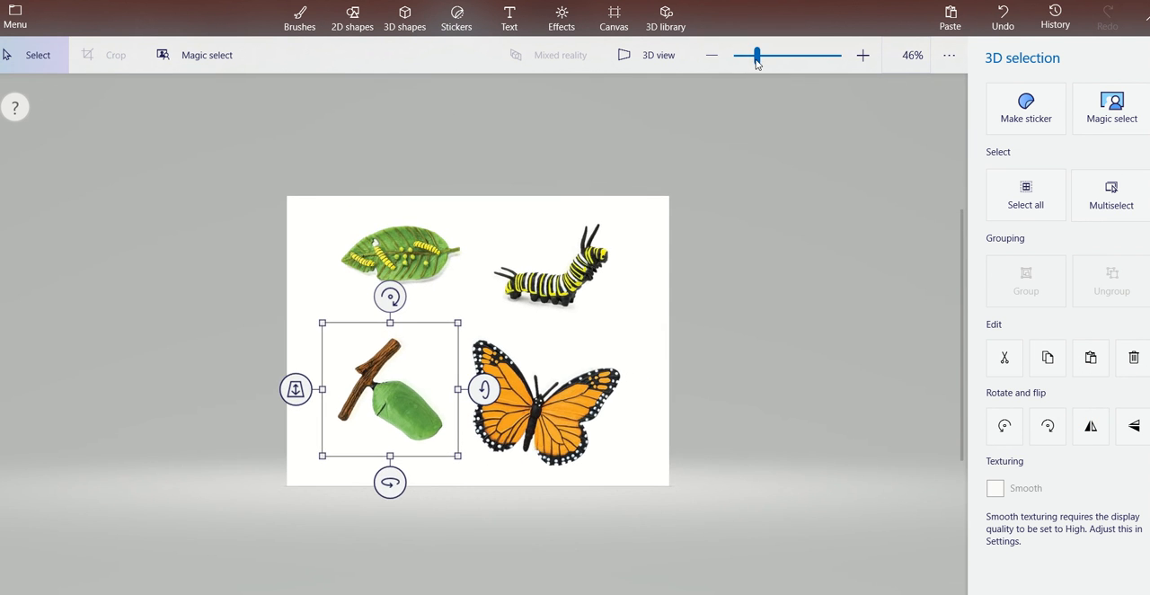
click(650, 60)
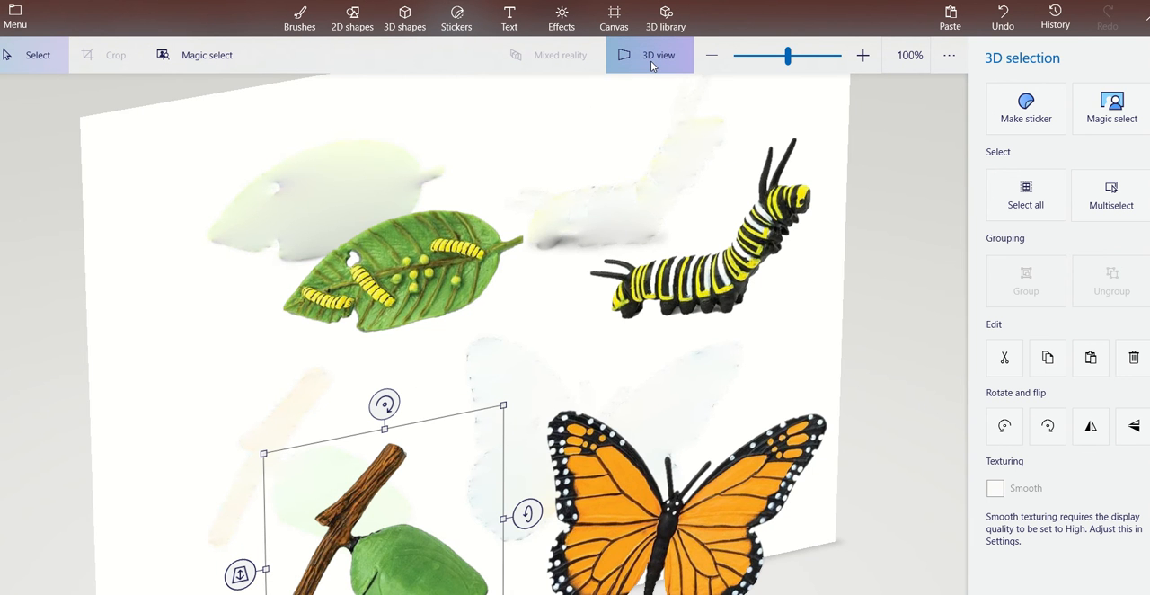
click(743, 57)
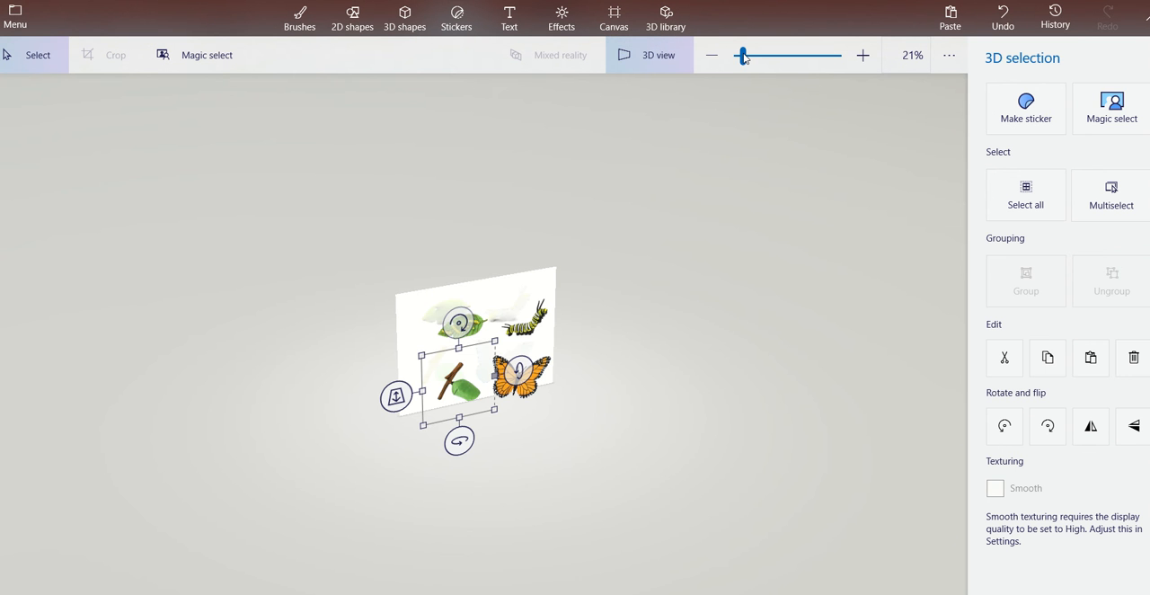
click(666, 60)
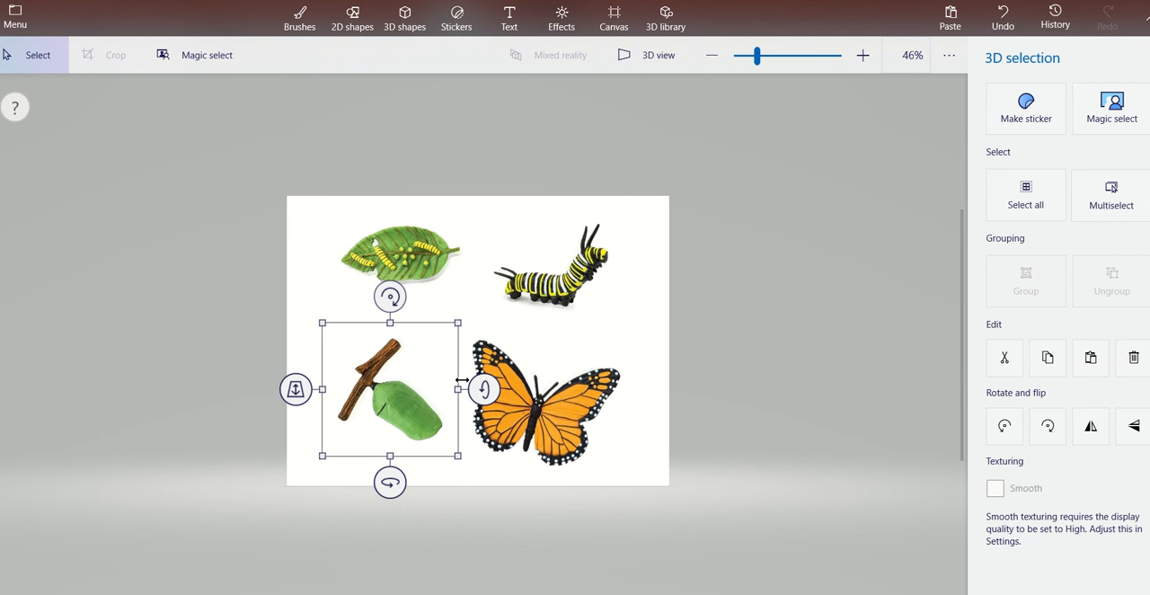
Bring the butterfly slightly forward along the z-axis and tilt it about its x-axis so it leans away from the canvas plane.
click(737, 486)
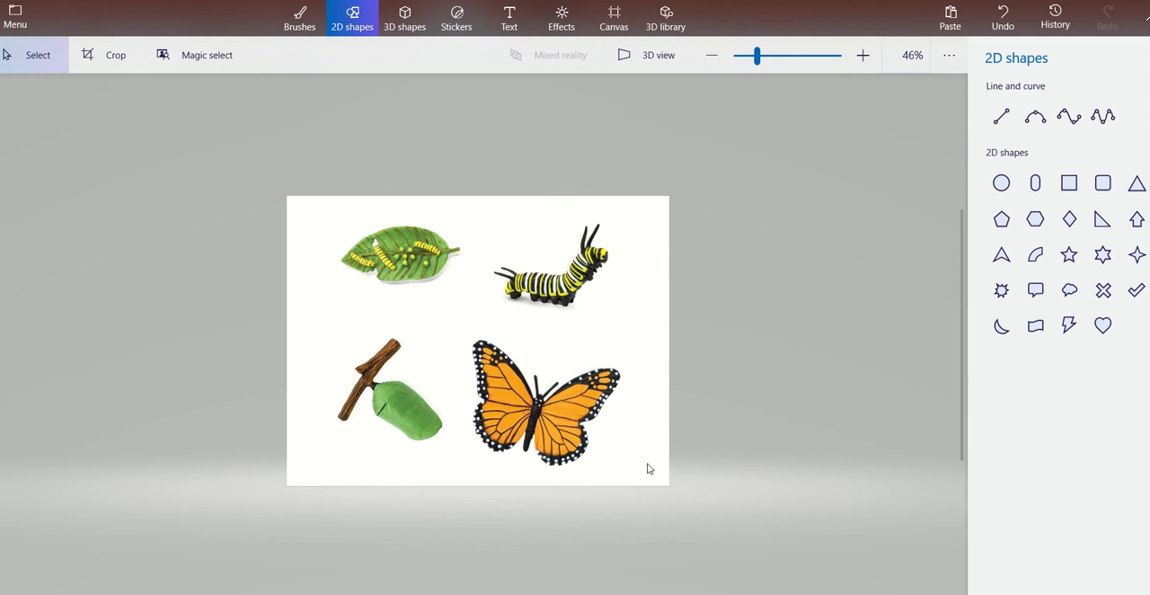
click(536, 409)
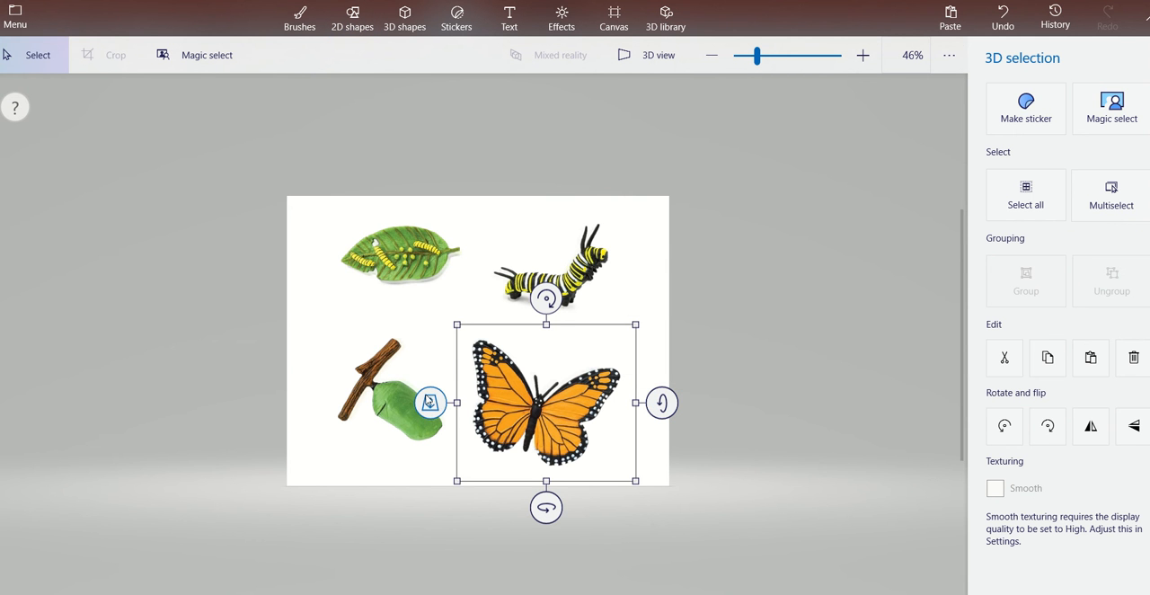
right_click(430, 403)
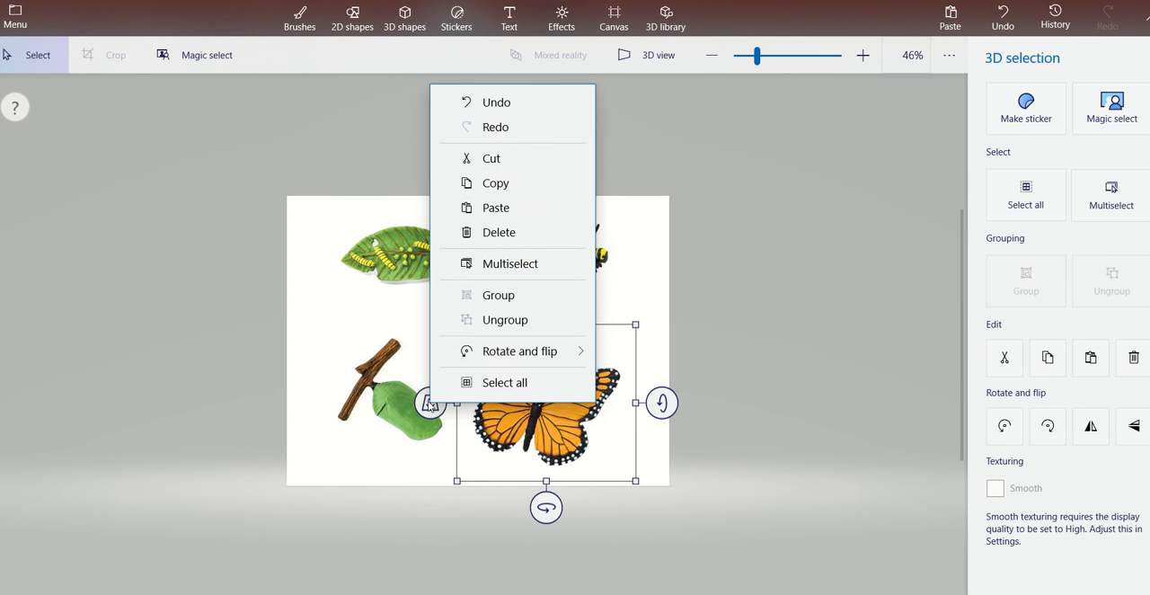
key(Escape)
drag(430, 402, 447, 420)
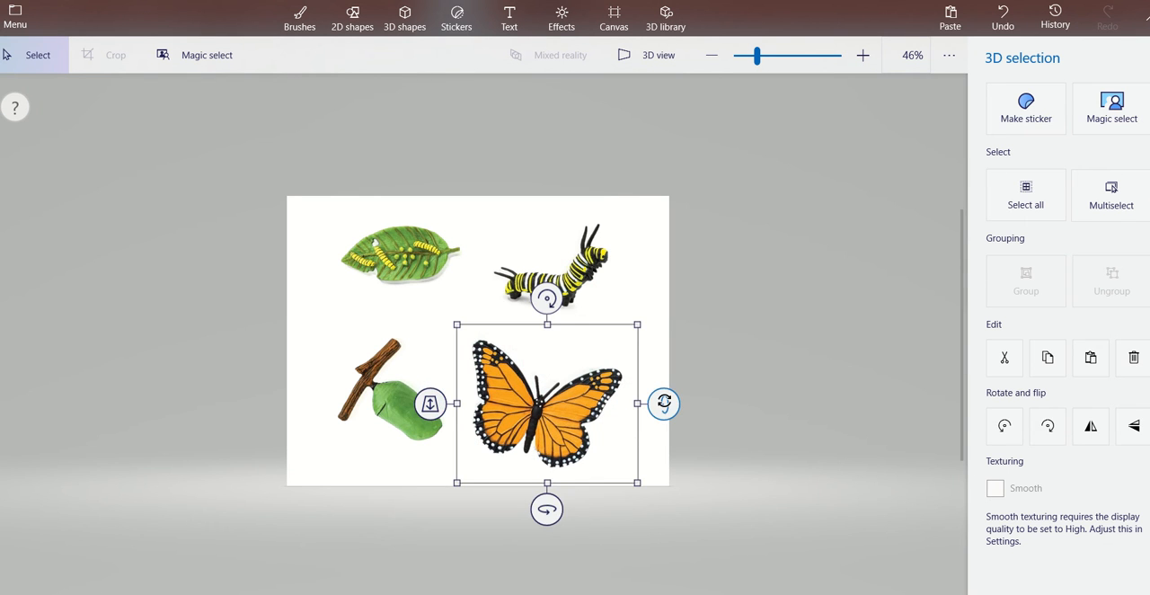
drag(664, 404, 663, 436)
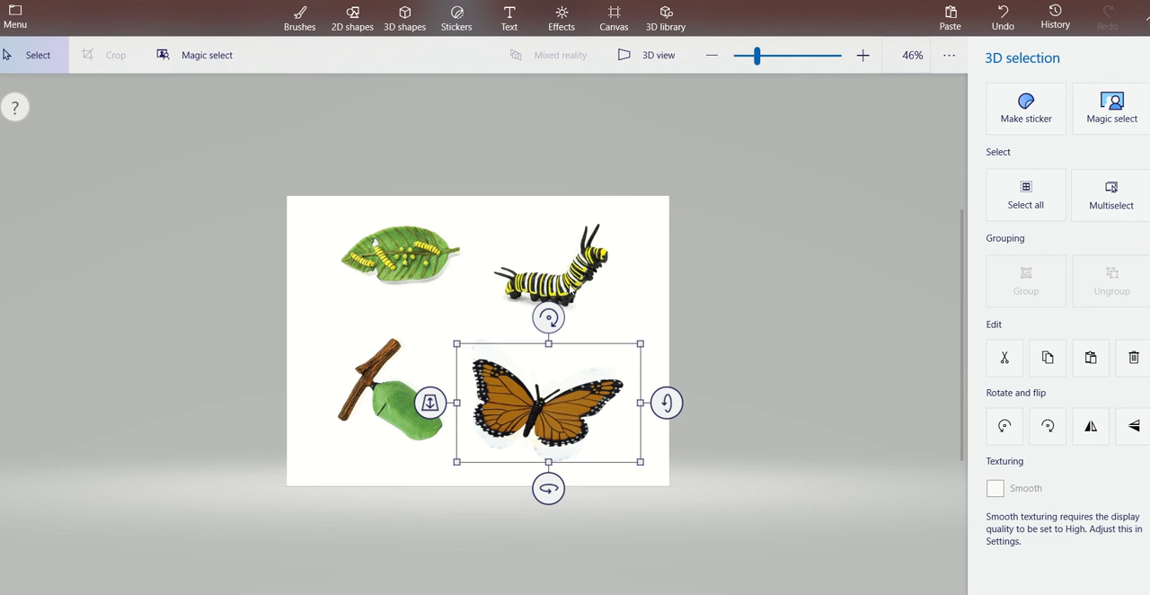
Tilt the striped caterpillar, the leaf with eggs and the chrysalis about their x-axes in the same way as the butterfly.
click(572, 292)
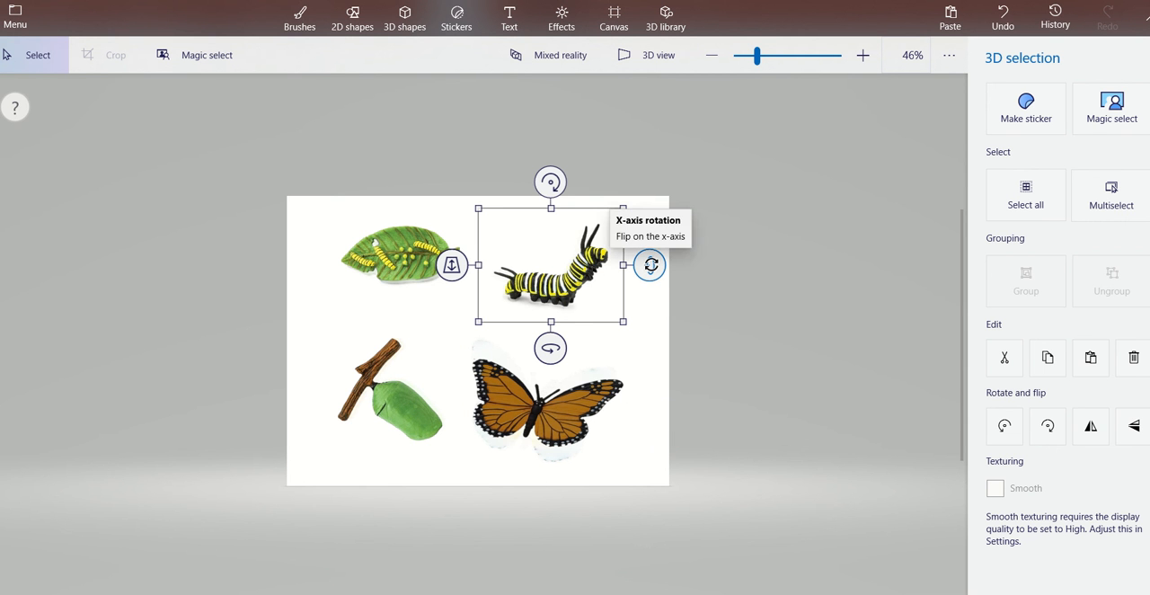
drag(649, 265, 652, 291)
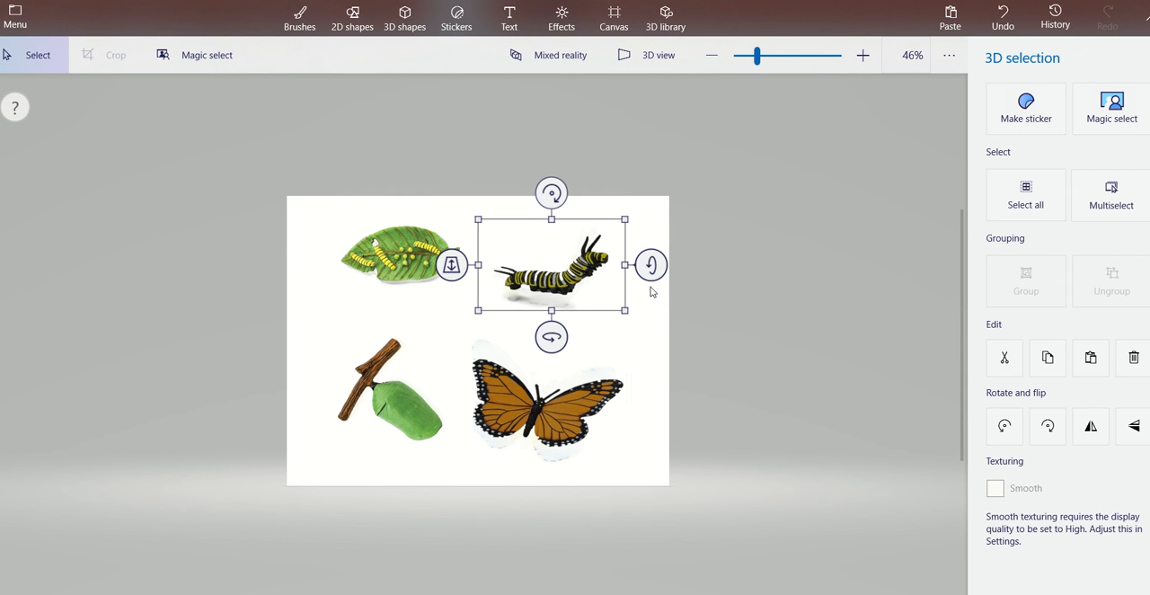
click(403, 243)
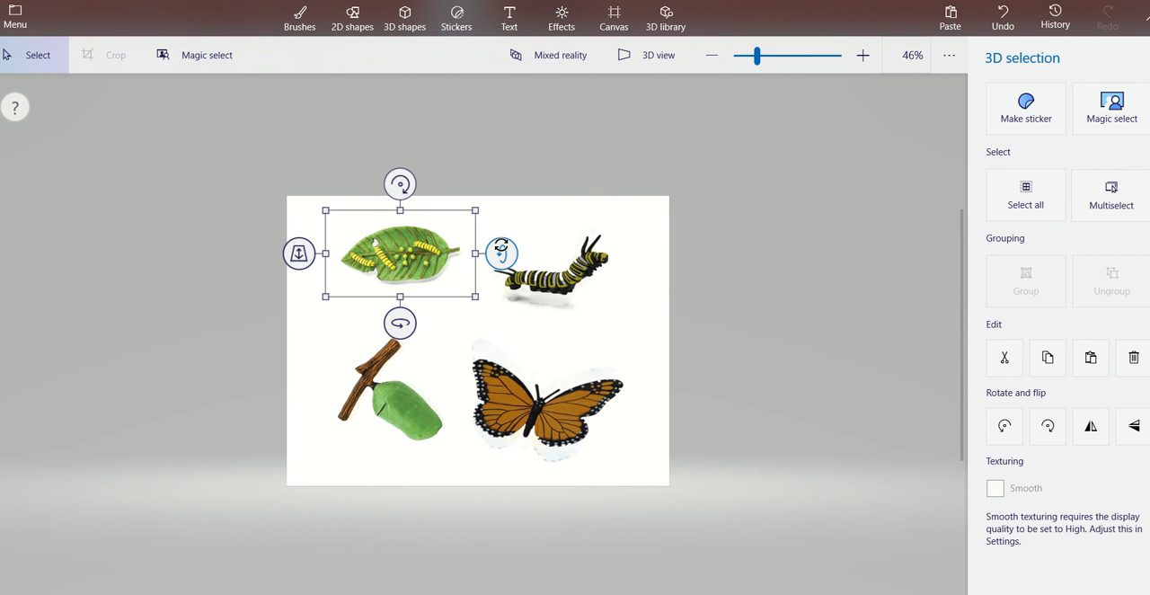
drag(501, 252, 498, 265)
click(378, 404)
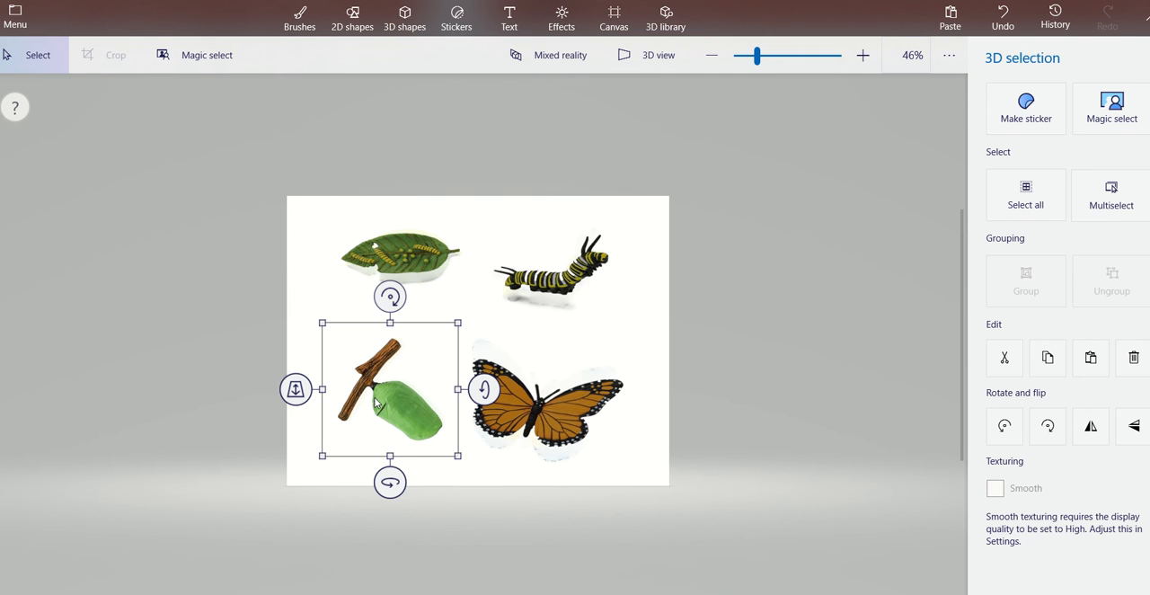
drag(481, 388, 480, 408)
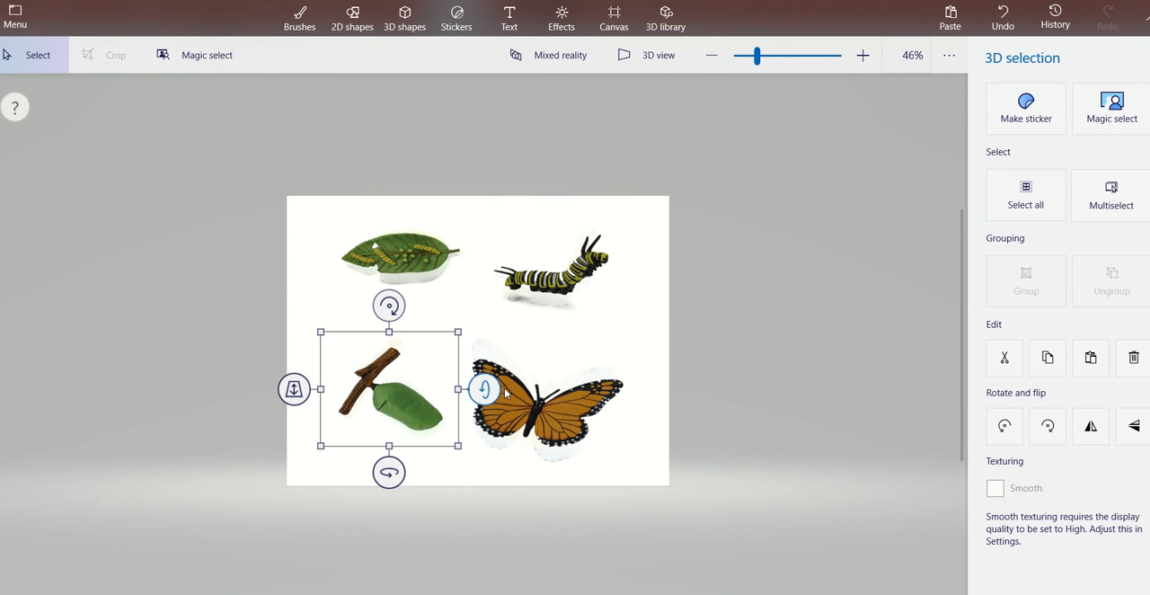
click(729, 290)
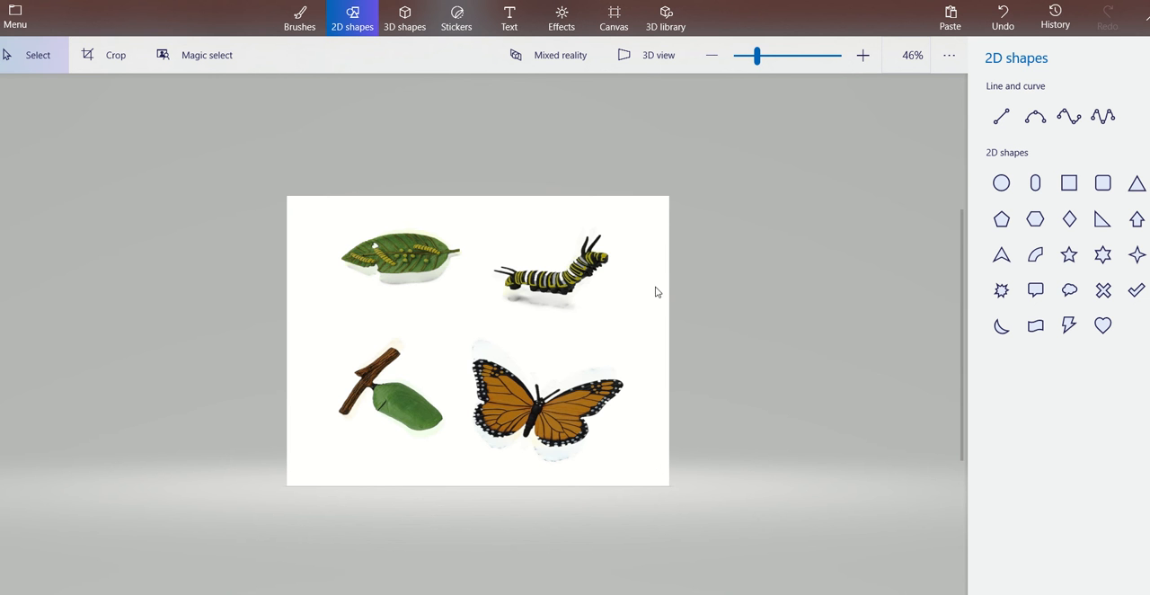
Examine the tilted cutouts in 3D view at 60% zoom, from an oblique angle down to a nearly edge-on canvas.
click(642, 68)
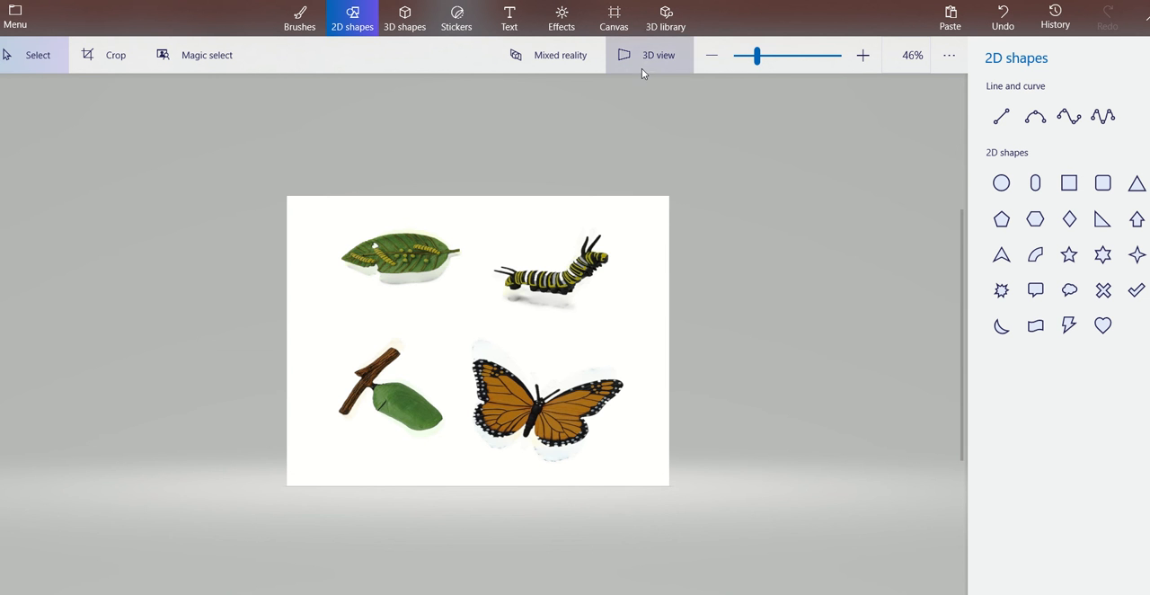
drag(624, 332, 593, 308)
drag(590, 248, 562, 147)
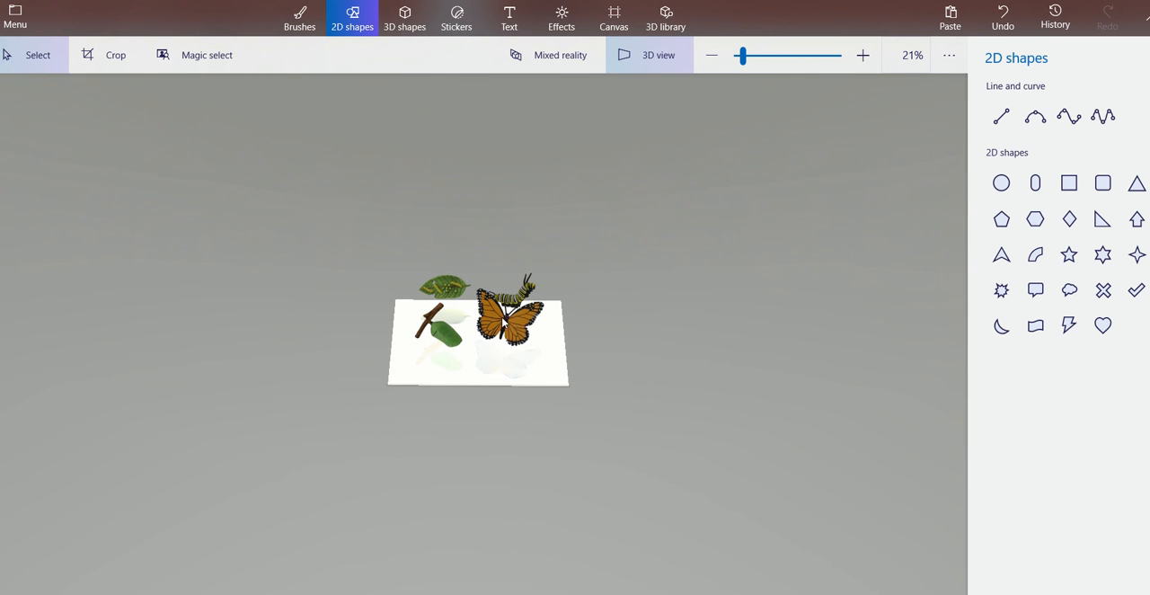
click(504, 321)
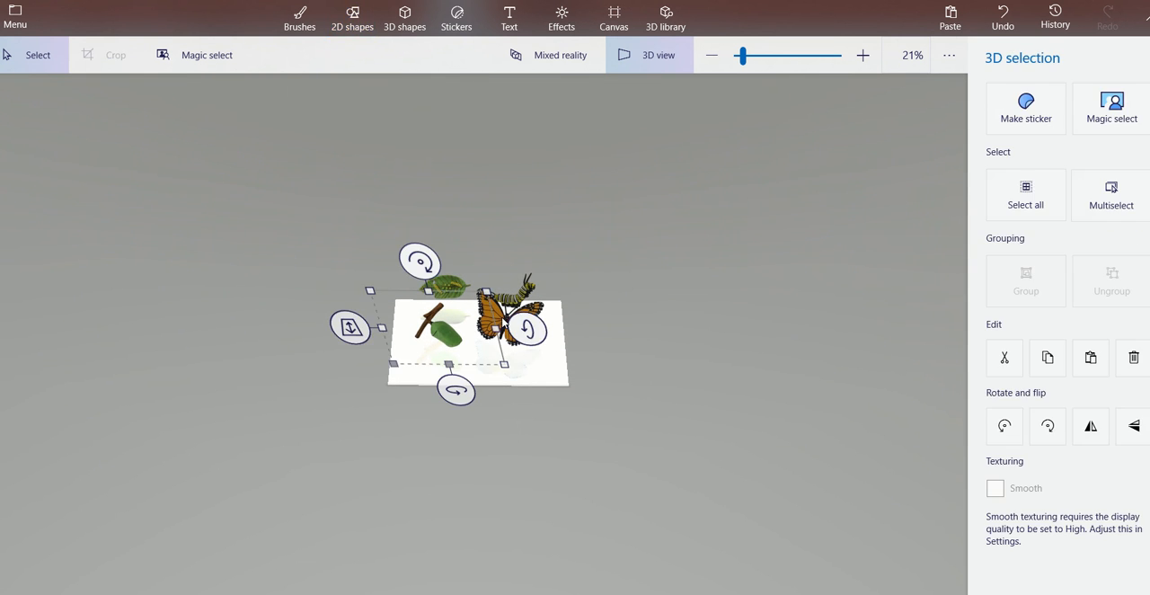
click(527, 315)
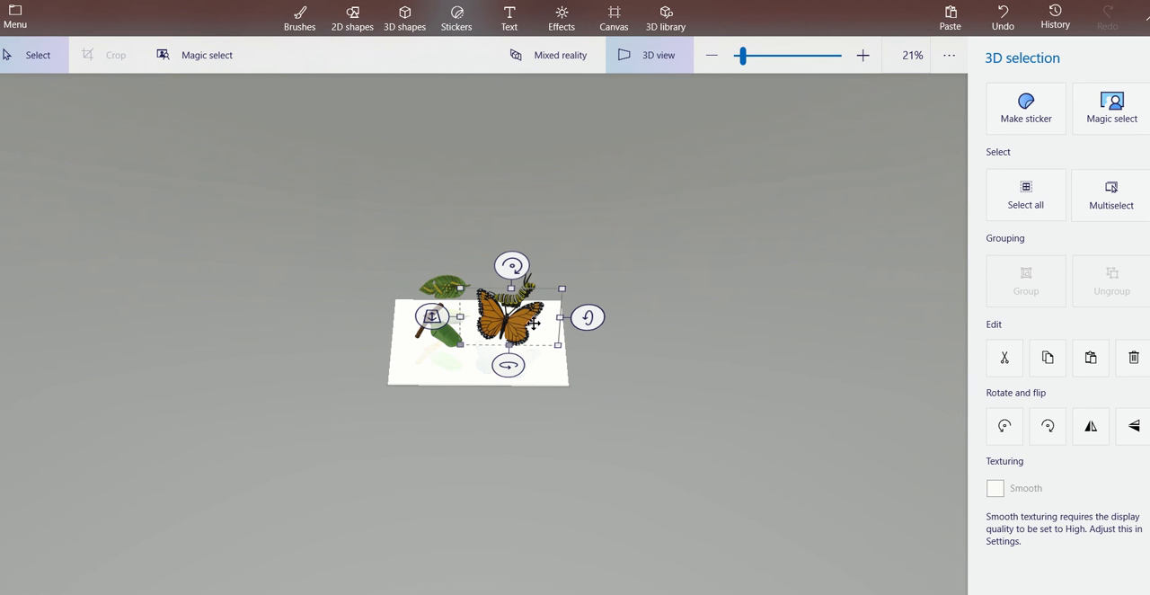
right_click(547, 334)
click(531, 327)
right_click(543, 339)
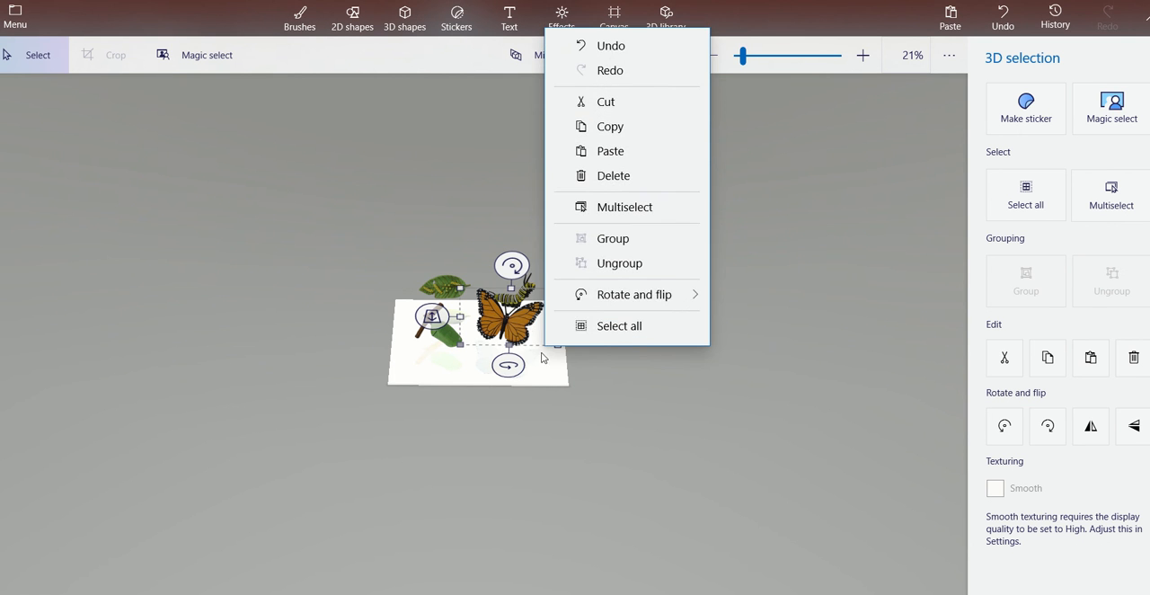
click(546, 361)
click(615, 244)
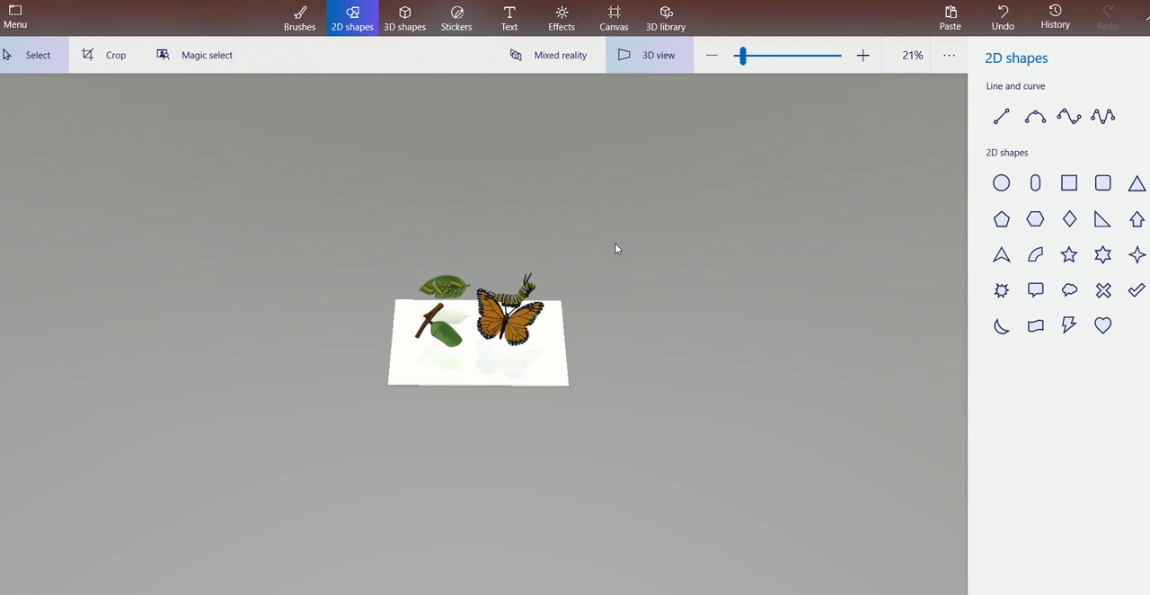
click(753, 57)
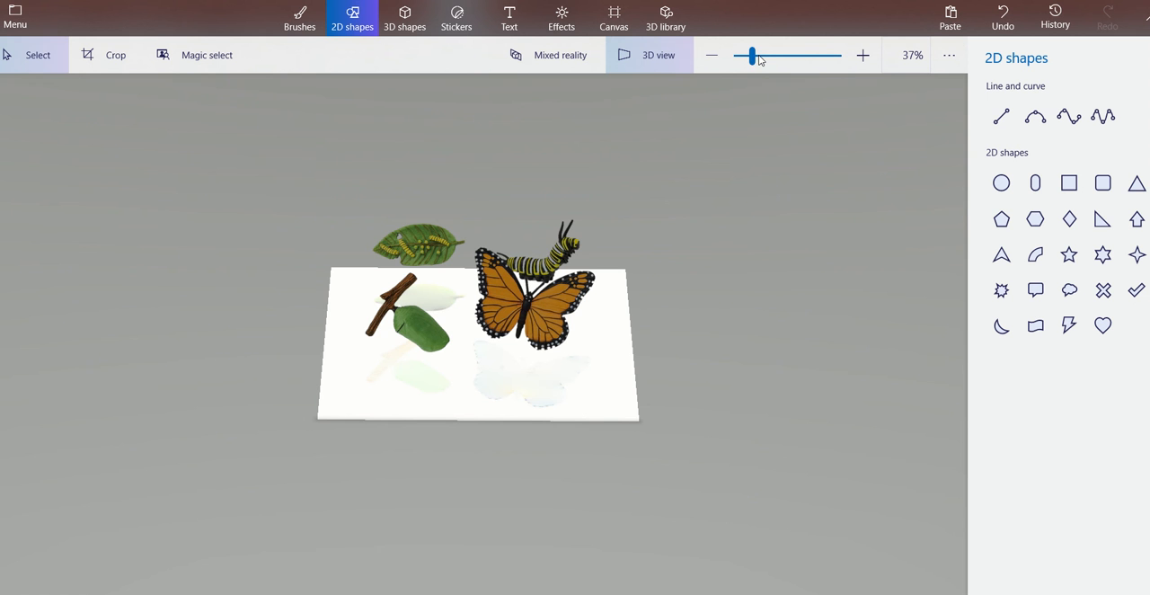
click(766, 57)
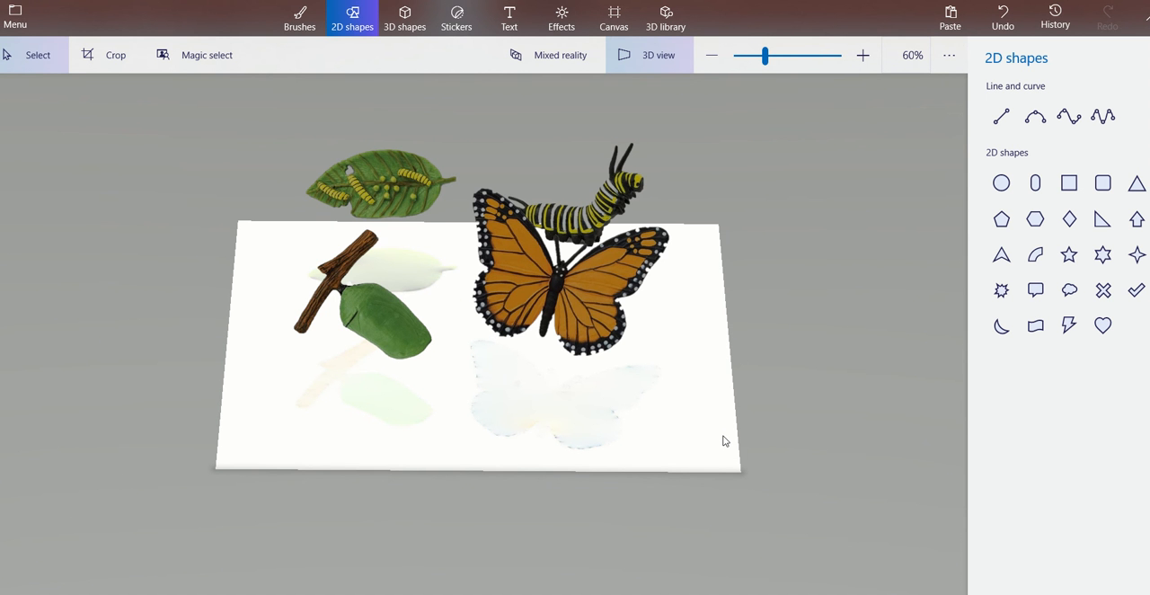
drag(724, 440, 730, 377)
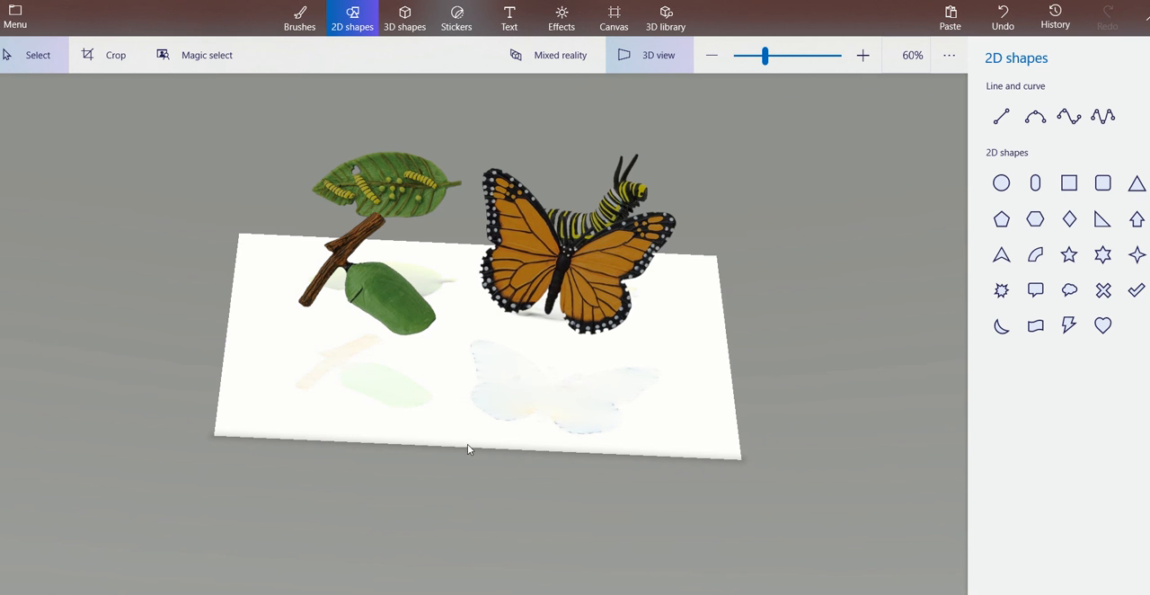
drag(244, 430, 236, 352)
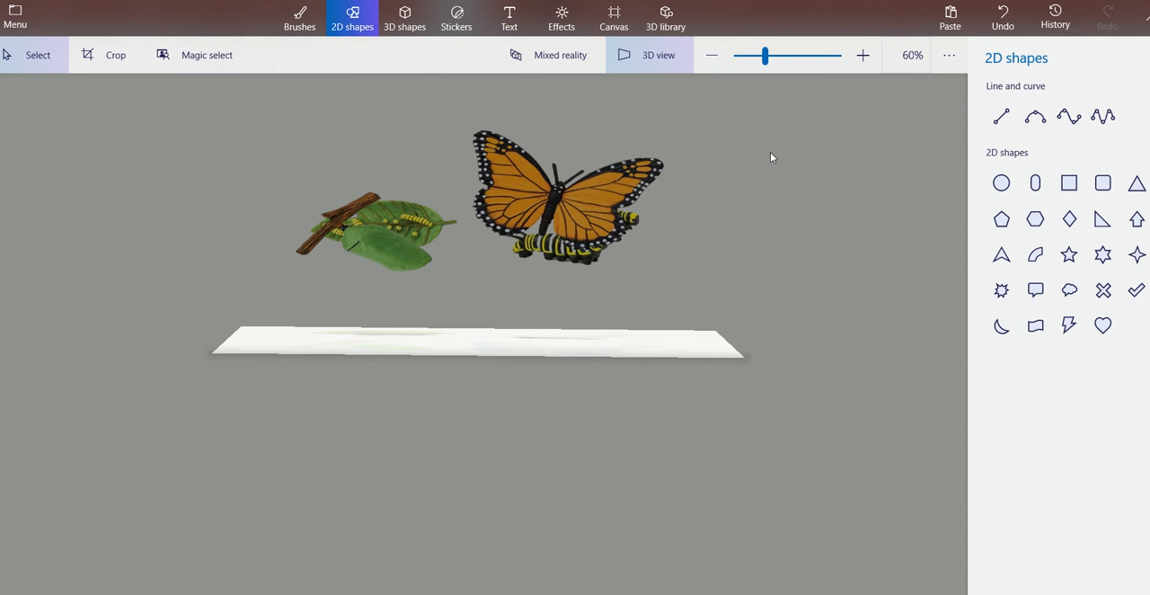
Tilt the chrysalis and its branch further about the x-axis so it stands more upright above the canvas.
click(387, 257)
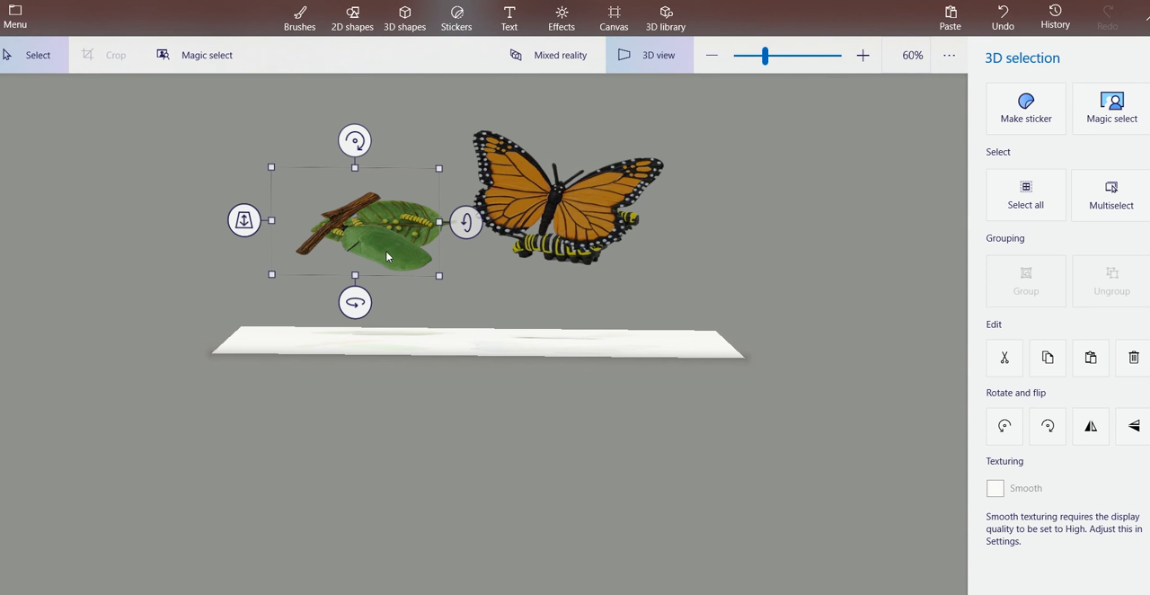
right_click(306, 204)
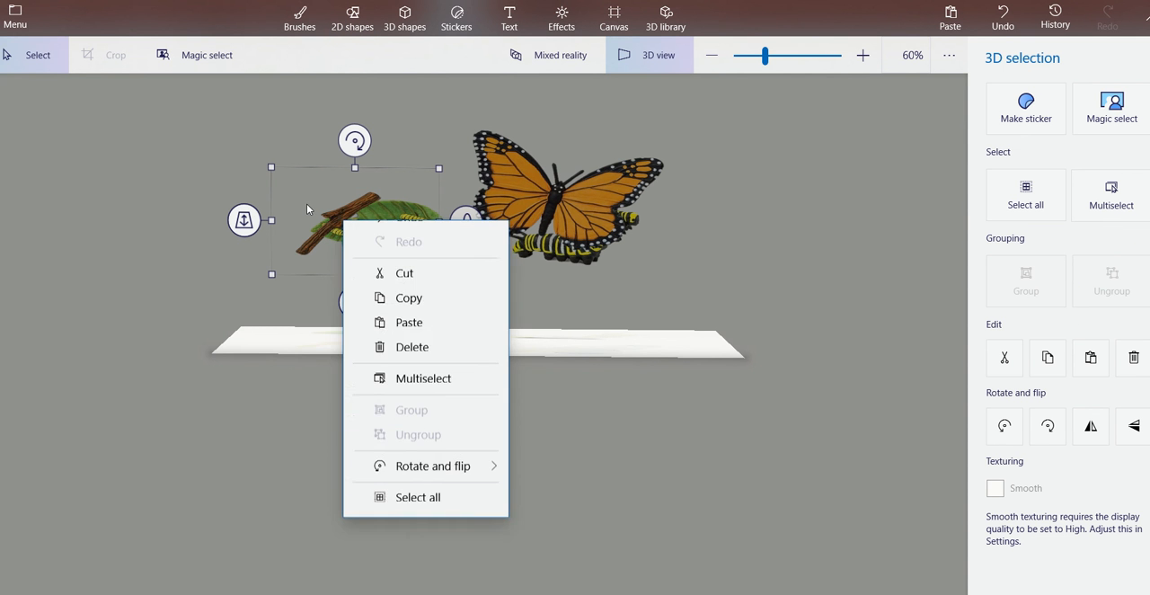
click(306, 184)
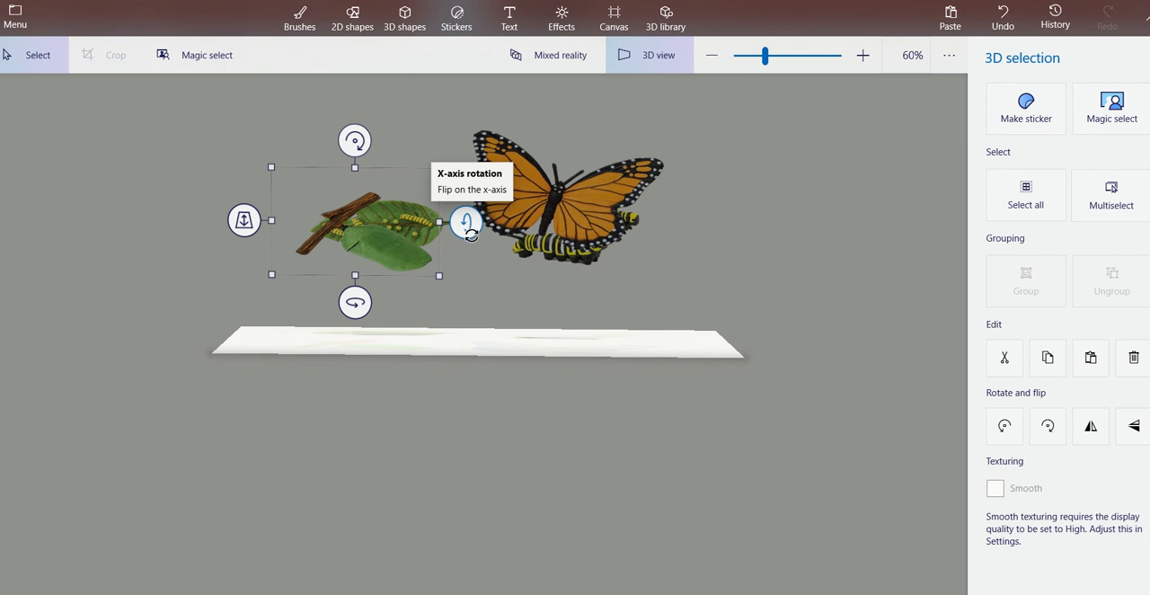
right_click(473, 241)
click(468, 222)
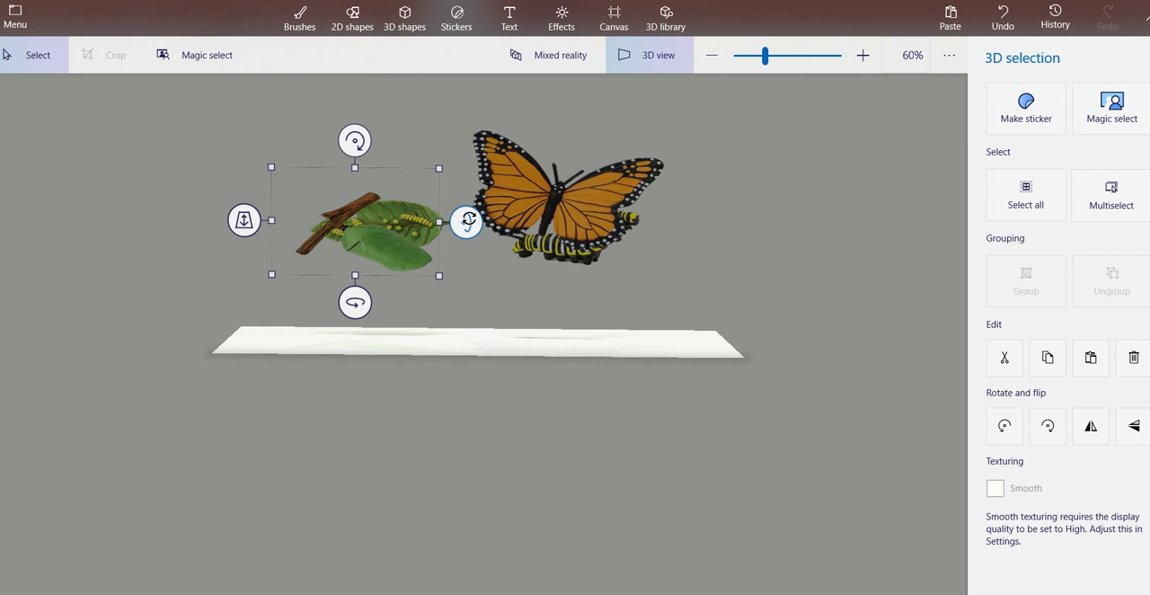
drag(468, 219, 468, 236)
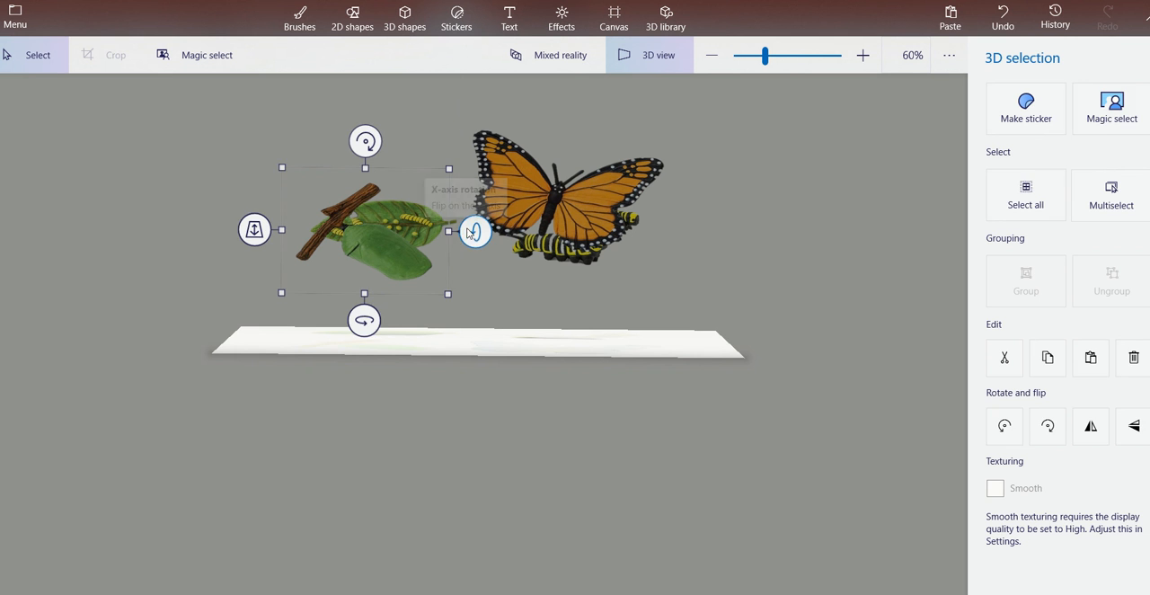
click(645, 285)
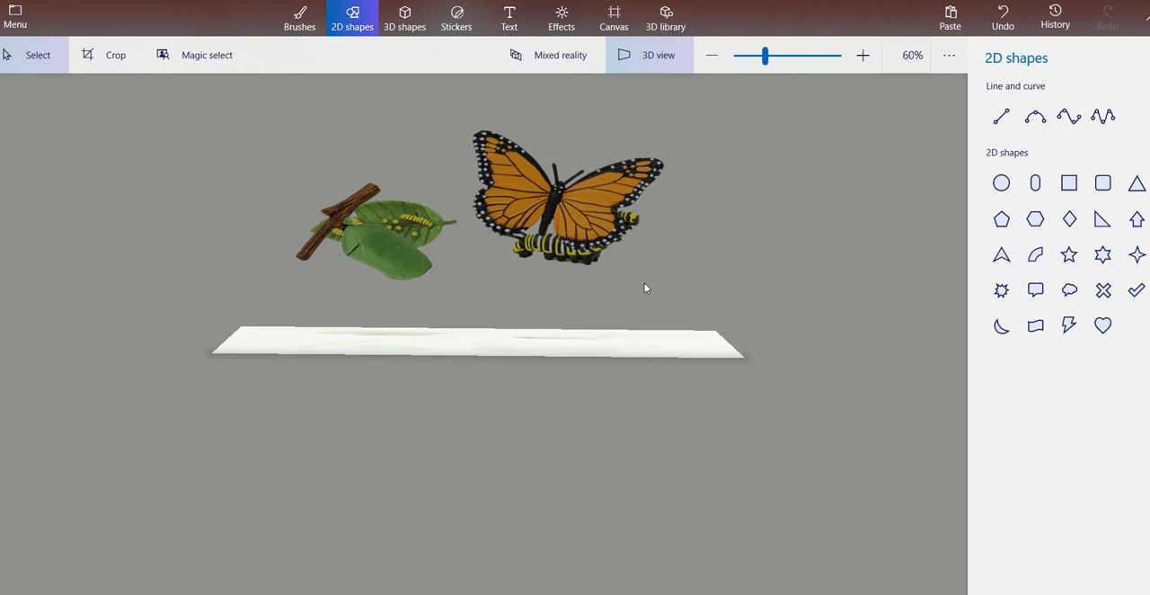
Rotate the butterfly about its x-axis until it stands perpendicular to the canvas, and check it in the flat view.
click(568, 198)
drag(695, 179, 704, 207)
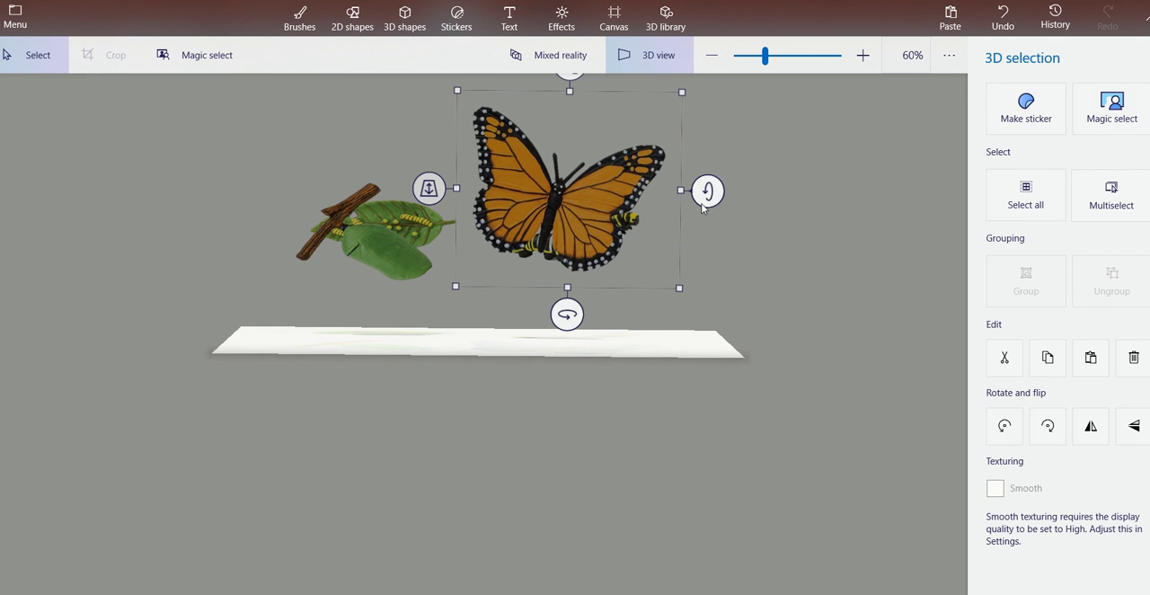
click(744, 188)
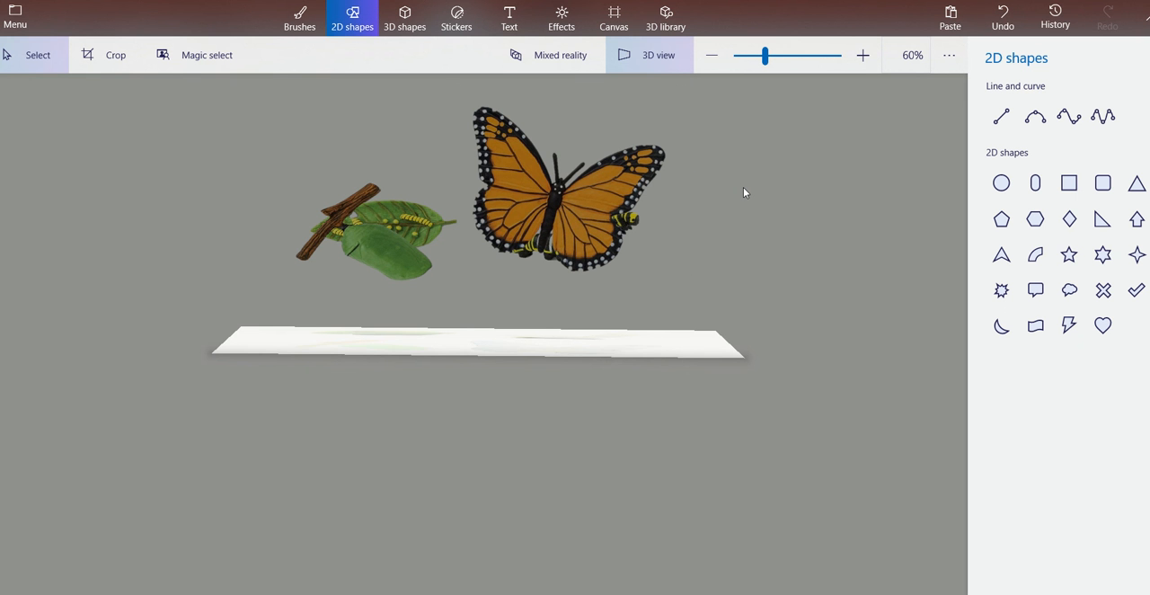
click(650, 56)
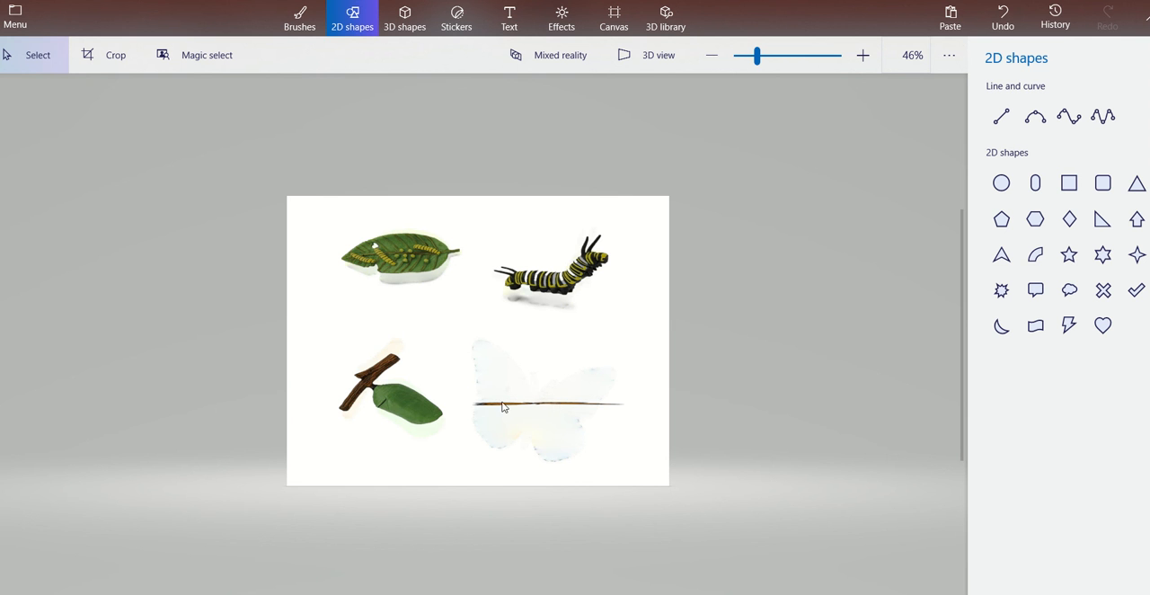
click(658, 57)
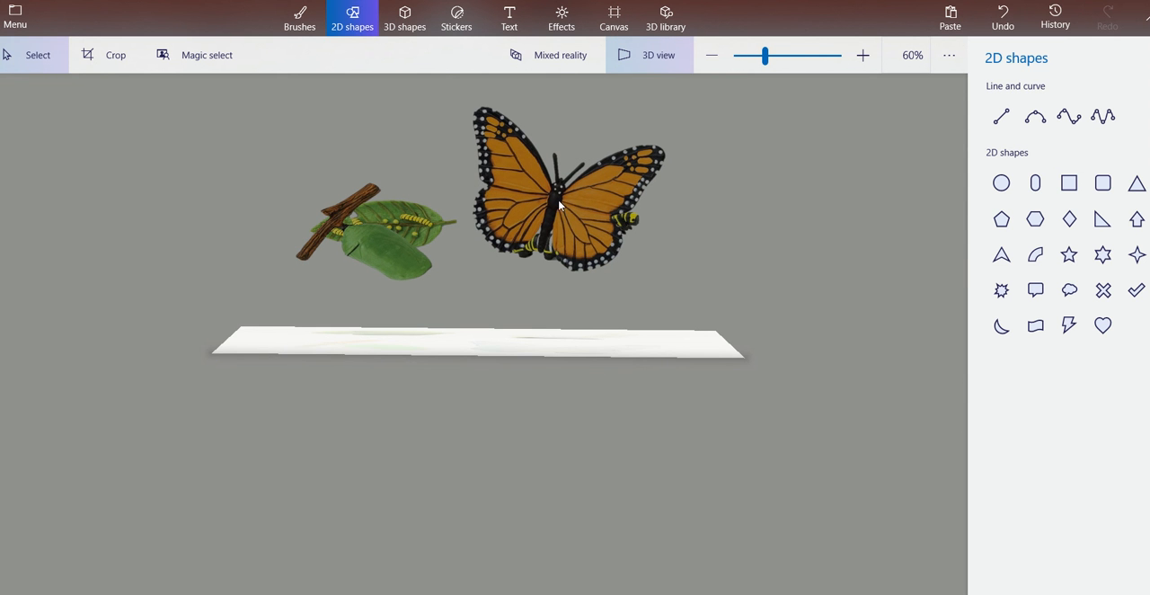
Spread out the overlapping cutouts, moving the chrysalis past the canvas's left end and the butterfly down to the canvas's middle.
click(558, 204)
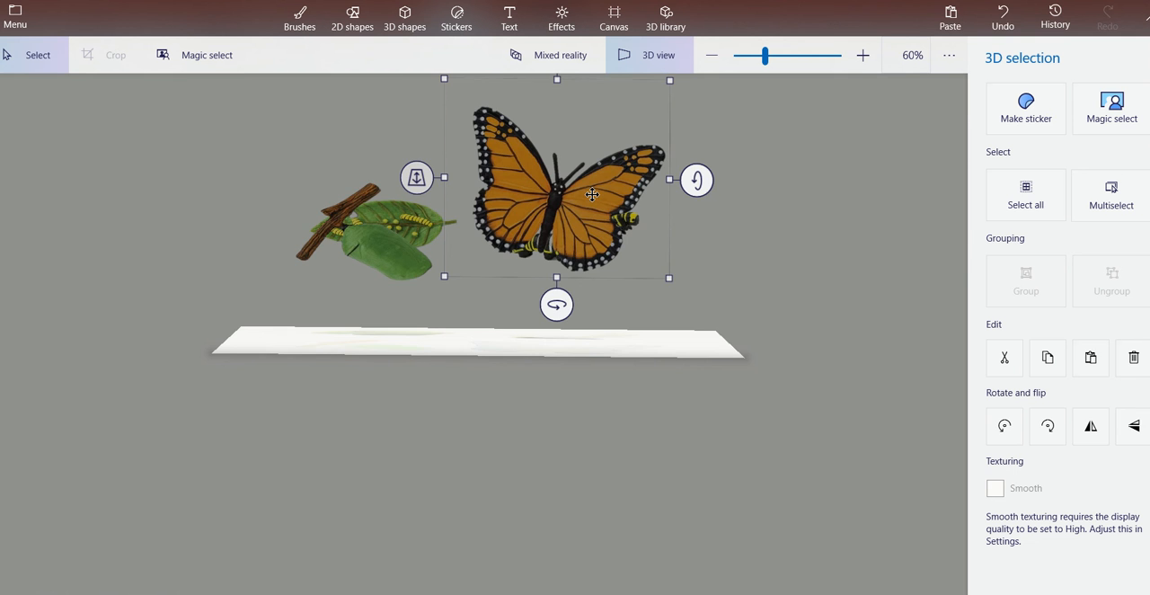
drag(592, 194, 726, 310)
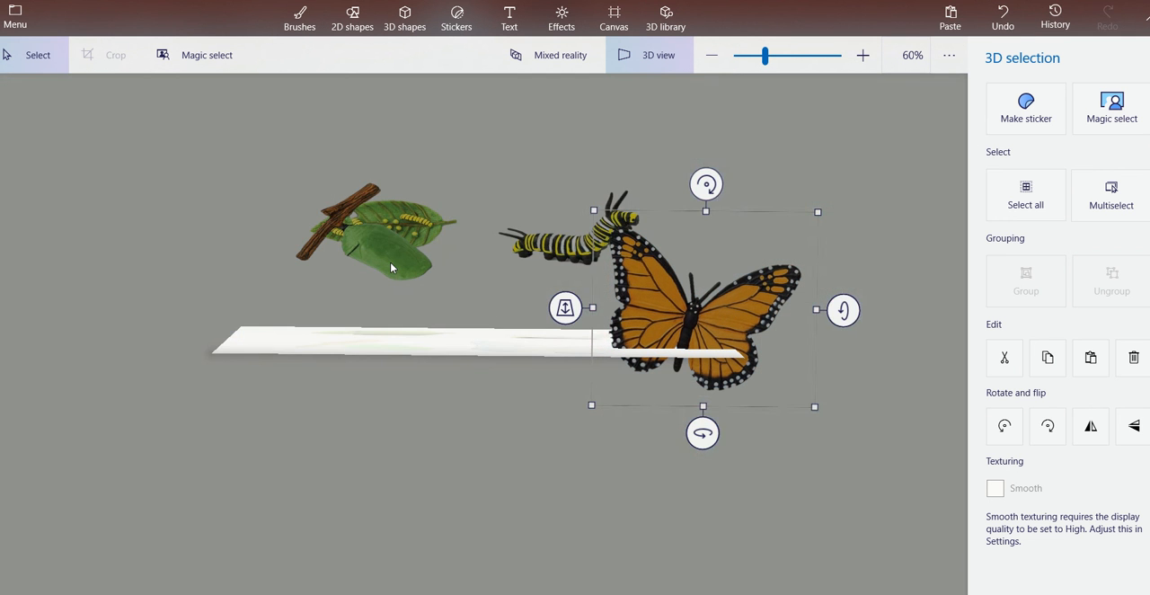
click(390, 267)
drag(390, 266, 236, 321)
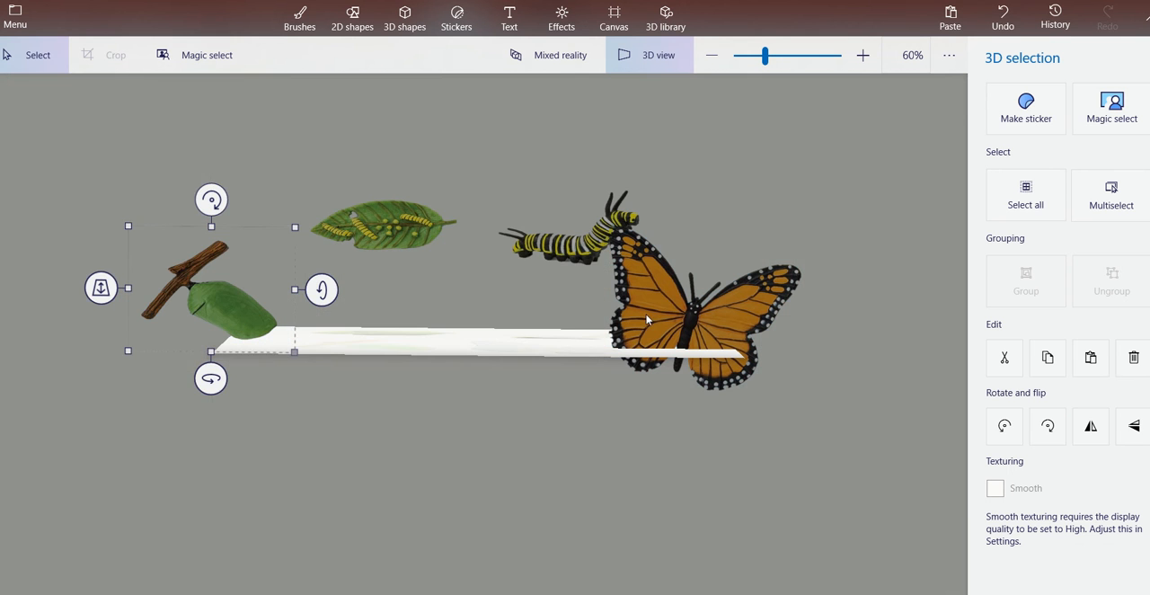
click(671, 305)
drag(671, 306, 460, 307)
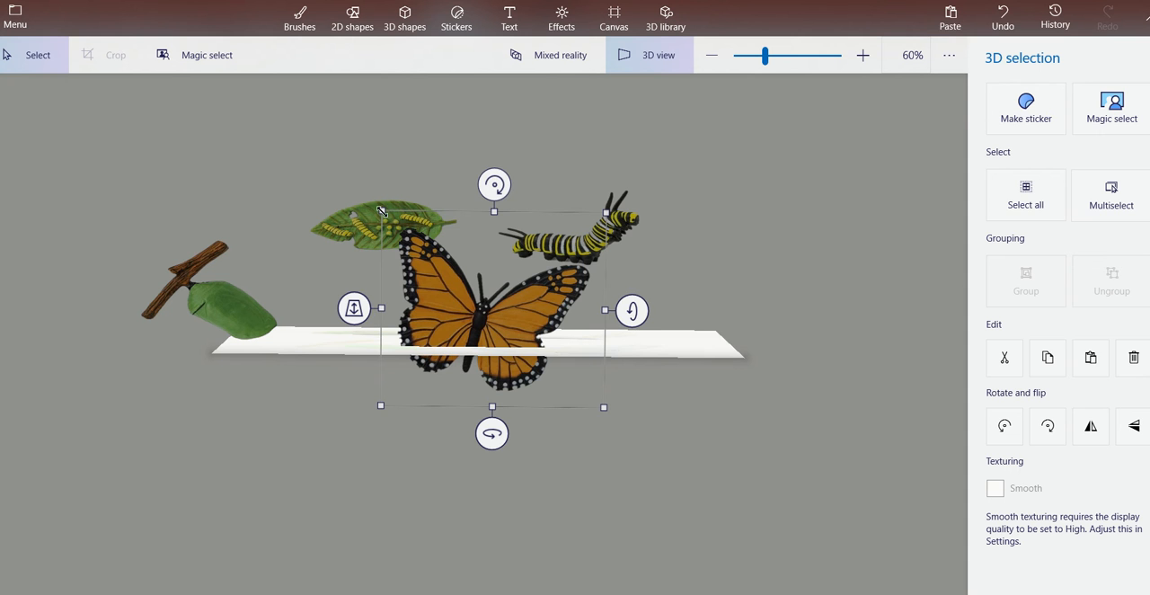
Shrink the butterfly cutout in two passes and reposition it so it stands on the middle of the canvas.
drag(381, 211, 421, 243)
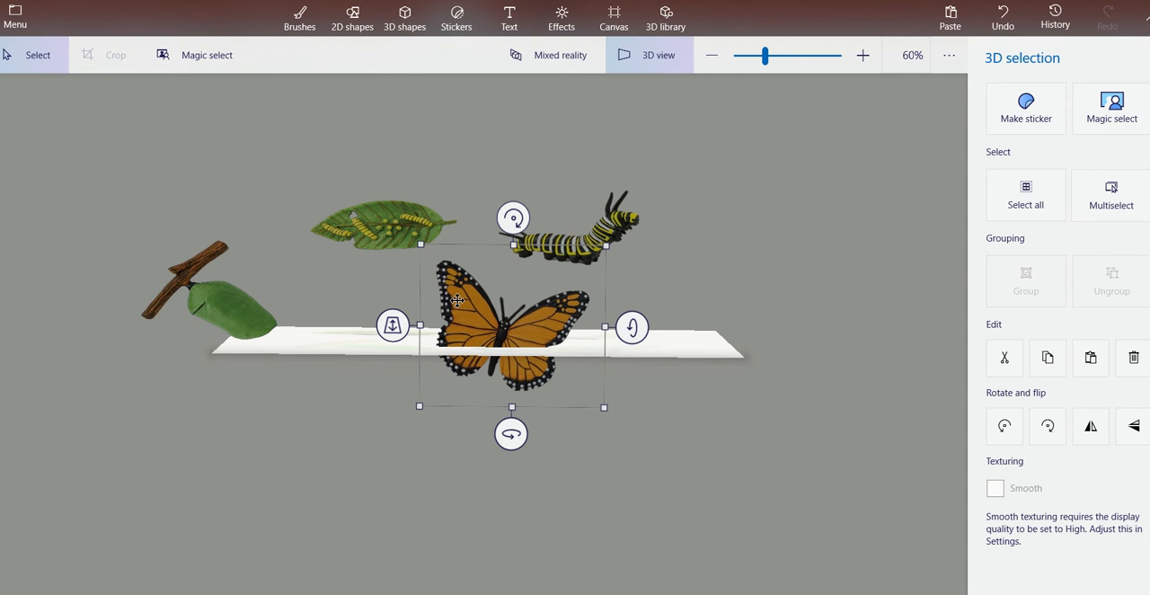
drag(457, 300, 412, 271)
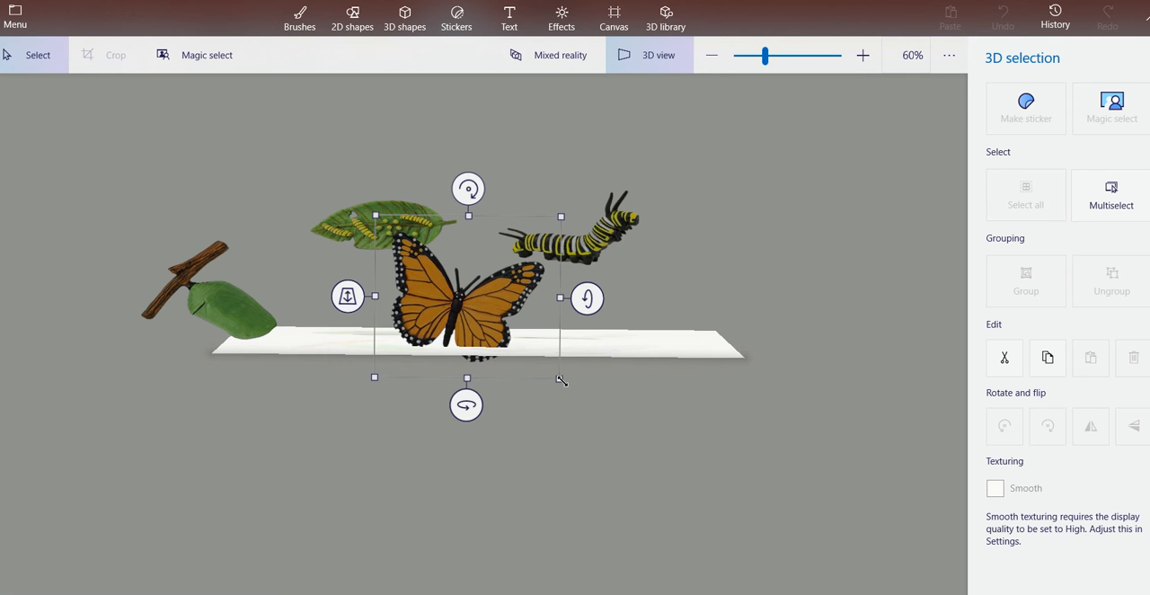
drag(559, 378, 528, 347)
drag(450, 311, 457, 323)
click(757, 182)
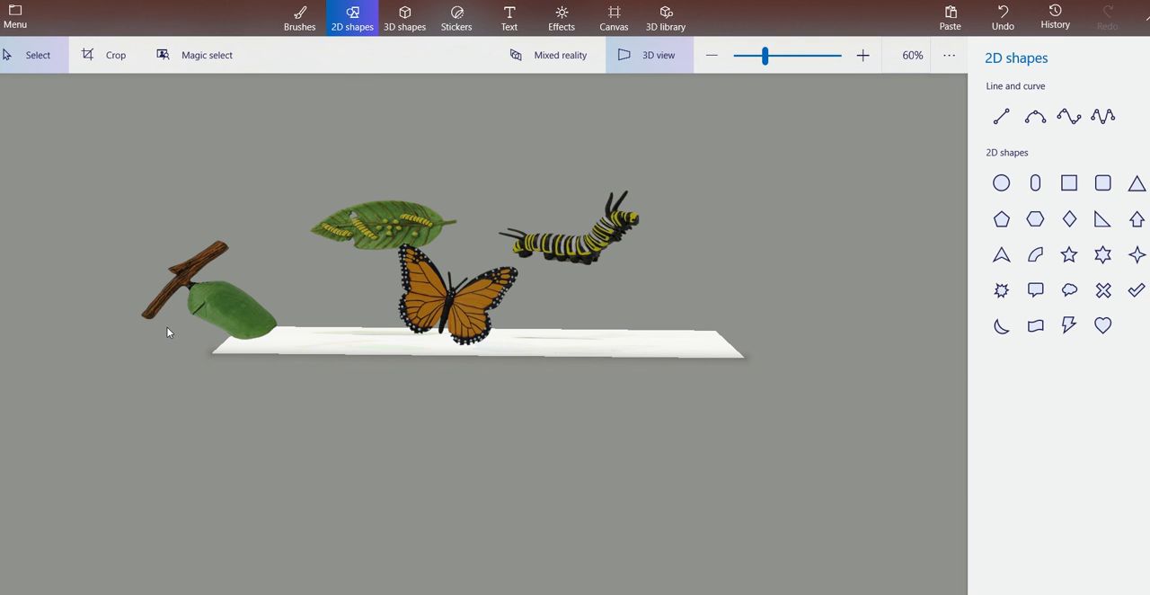
Move the chrysalis and its branch inward onto the canvas's left end, and view the arrangement from slightly higher.
click(195, 296)
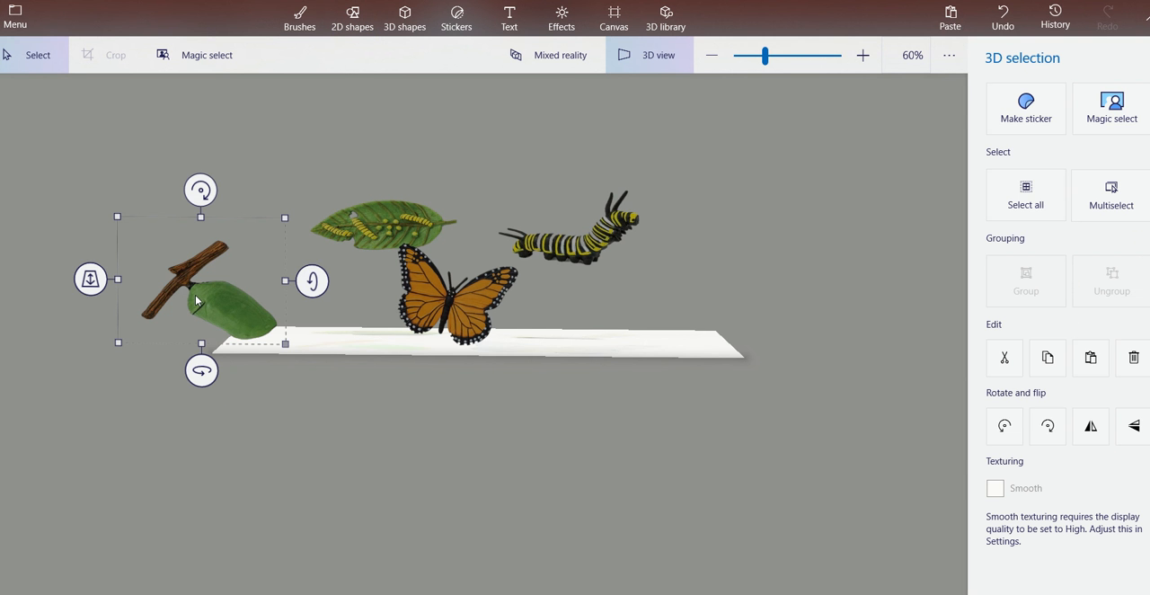
drag(195, 297, 255, 301)
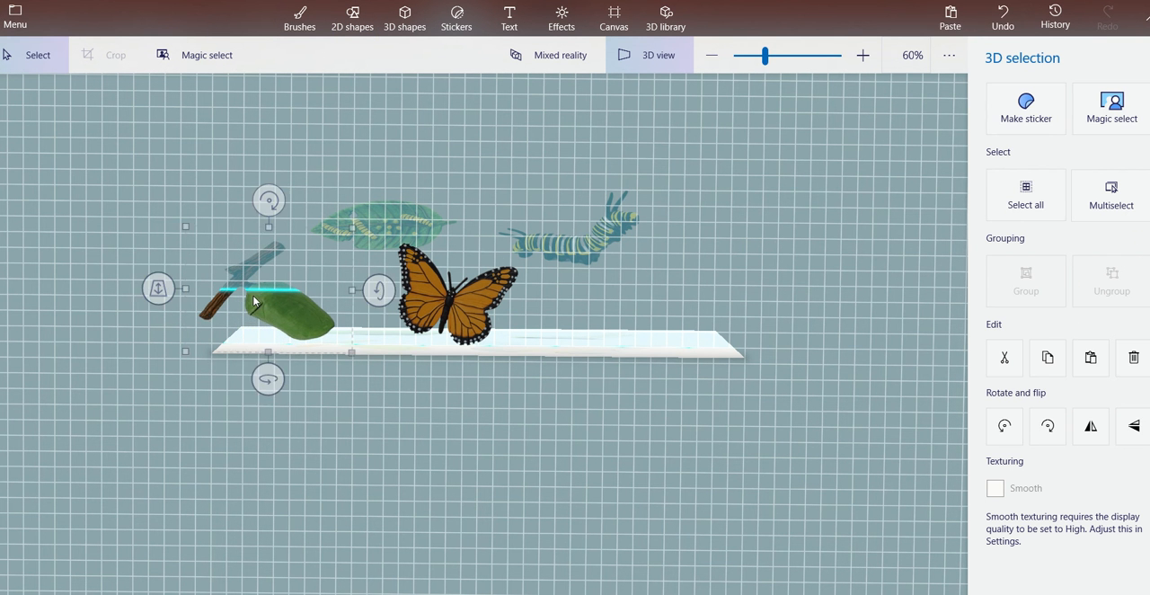
click(753, 251)
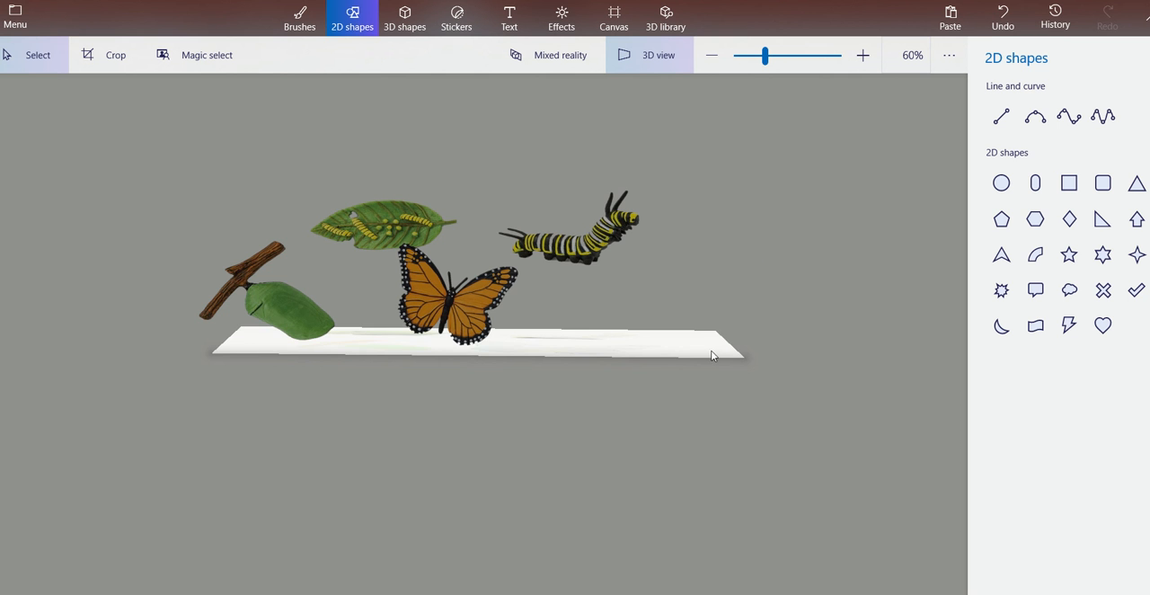
mouse_move(711, 351)
mouse_down()
mouse_move(721, 333)
mouse_move(695, 323)
mouse_move(710, 360)
mouse_move(705, 334)
mouse_up()
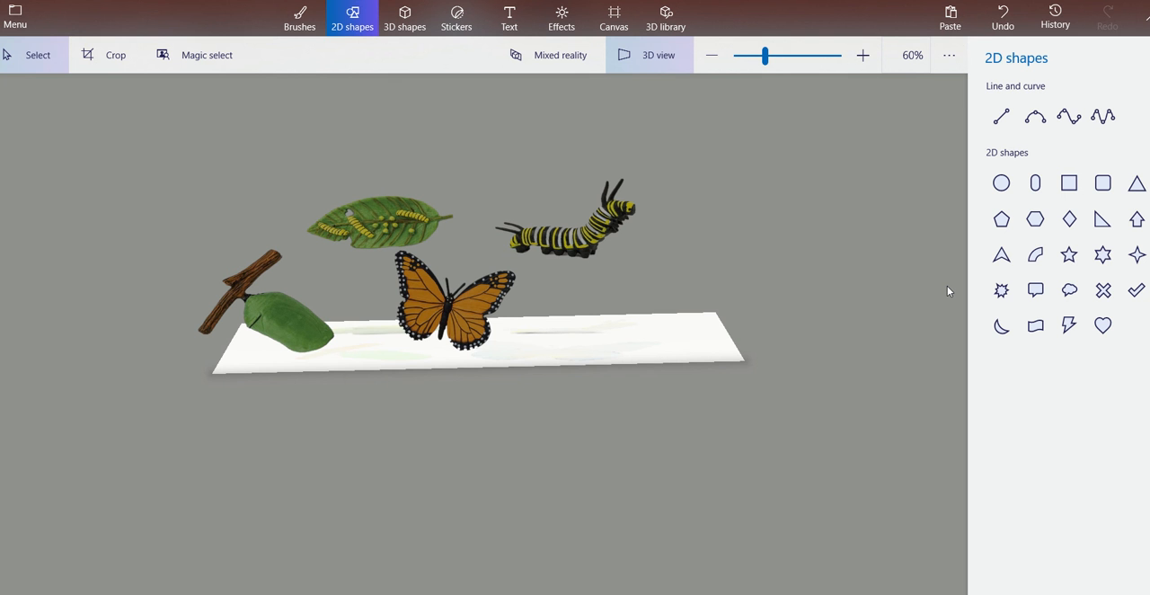
Draw a black 10px 3-point curve from the chrysalis branch up to the leaf and stamp it onto the canvas.
click(1034, 118)
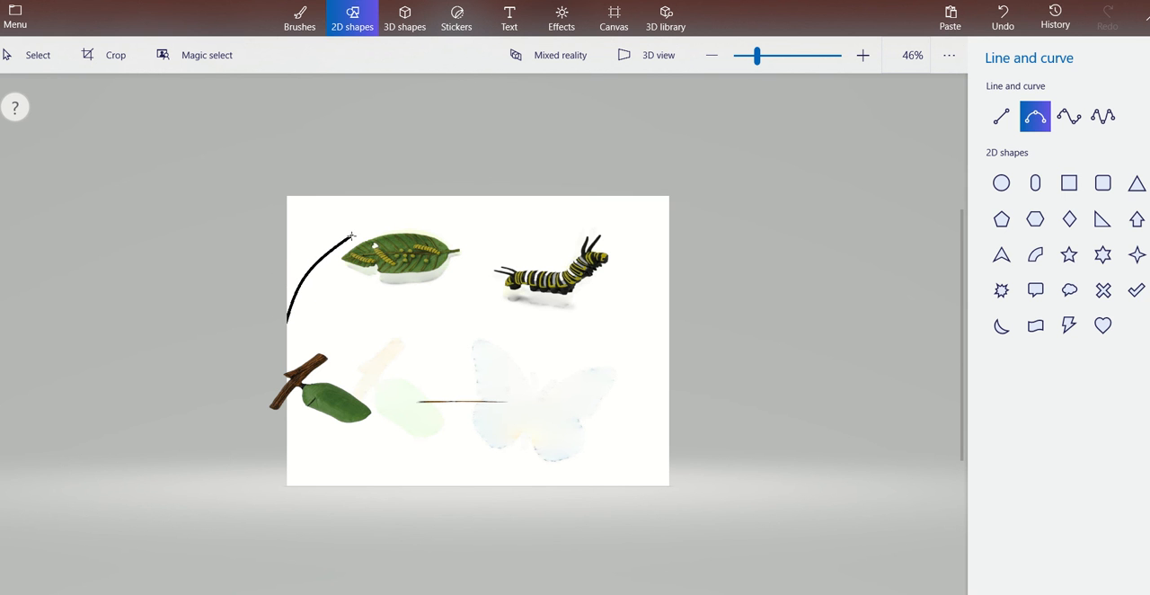
drag(351, 236, 351, 236)
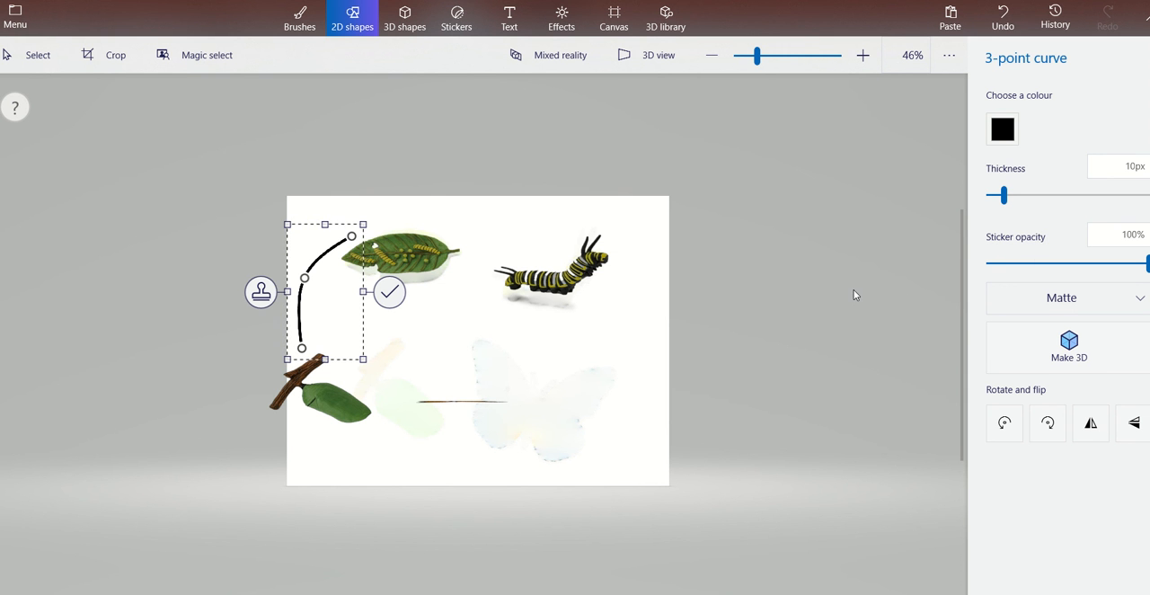
click(261, 294)
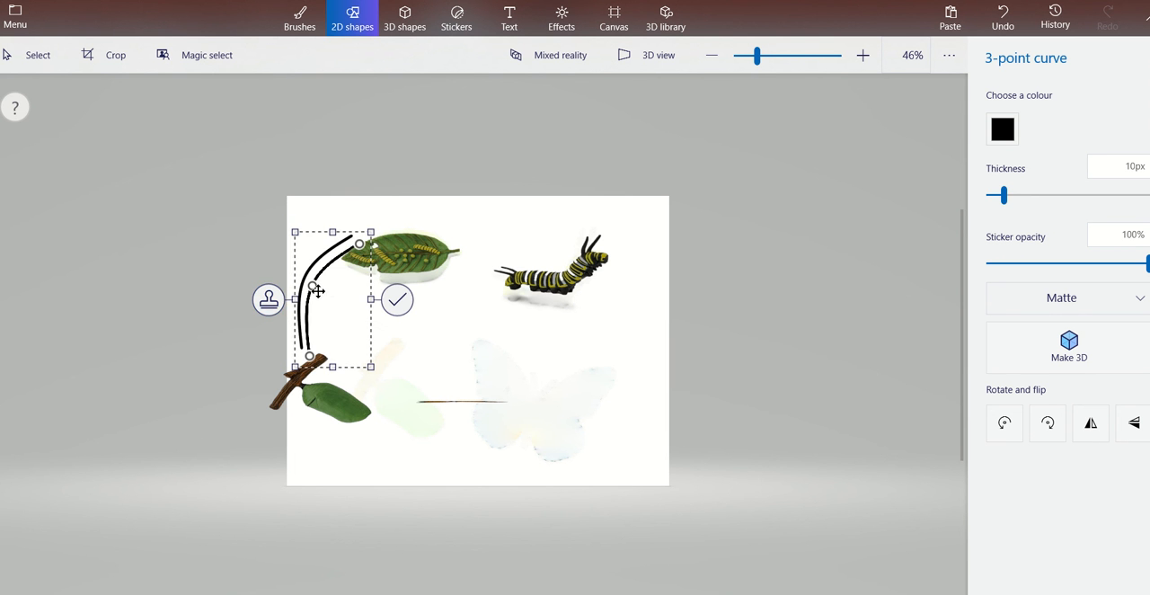
Move the curve's remaining copy between the leaf and the caterpillar and reshape it into an arch linking them.
drag(384, 208, 527, 197)
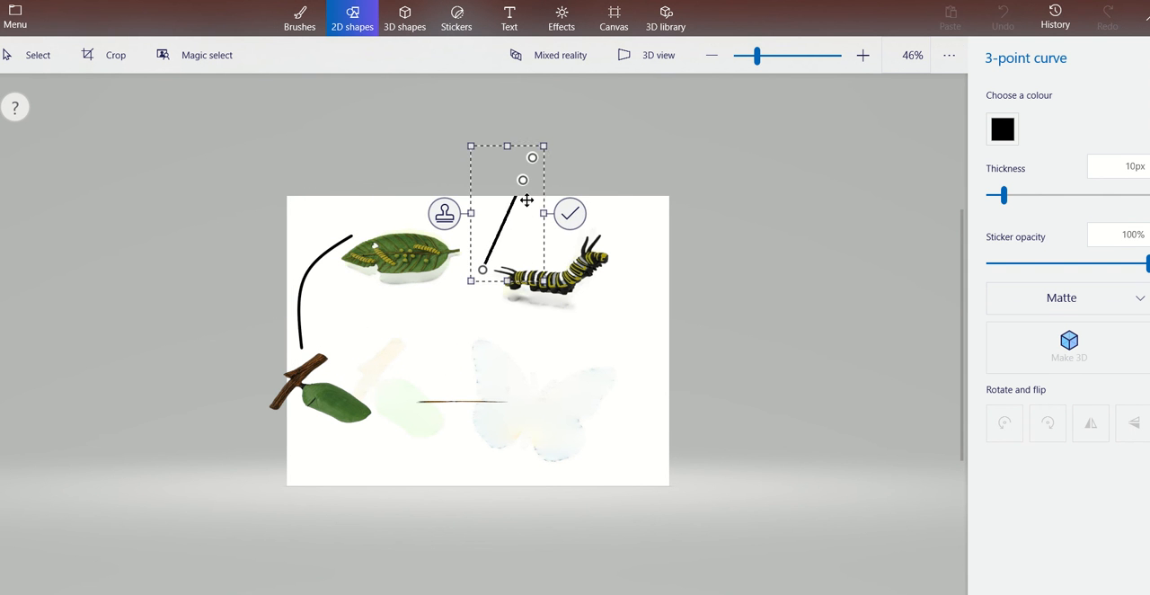
drag(529, 153, 574, 226)
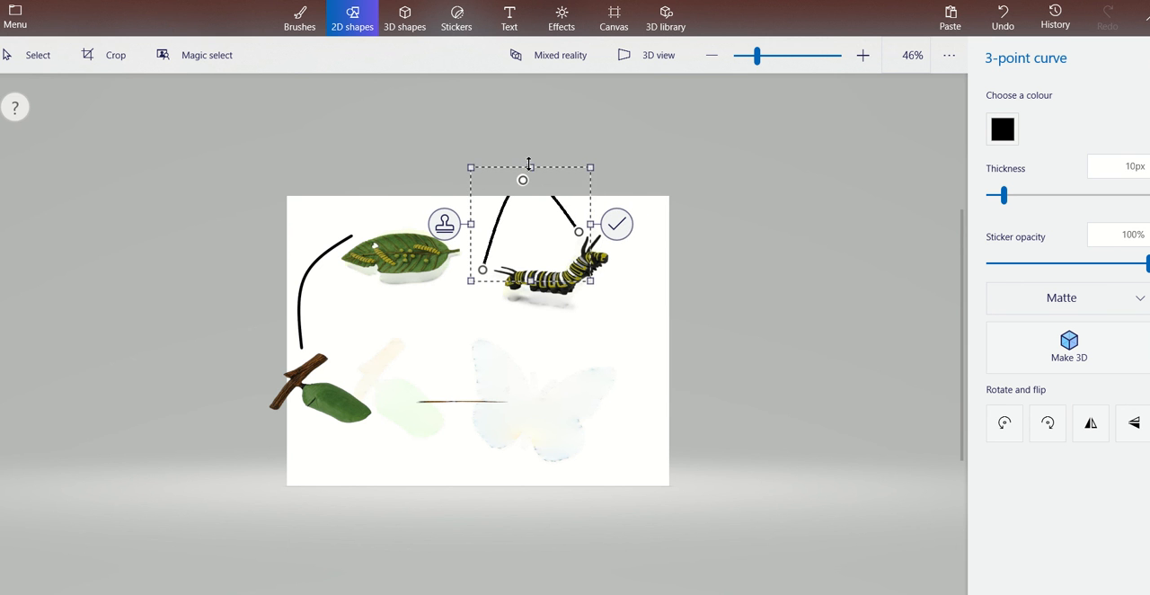
drag(530, 167, 533, 201)
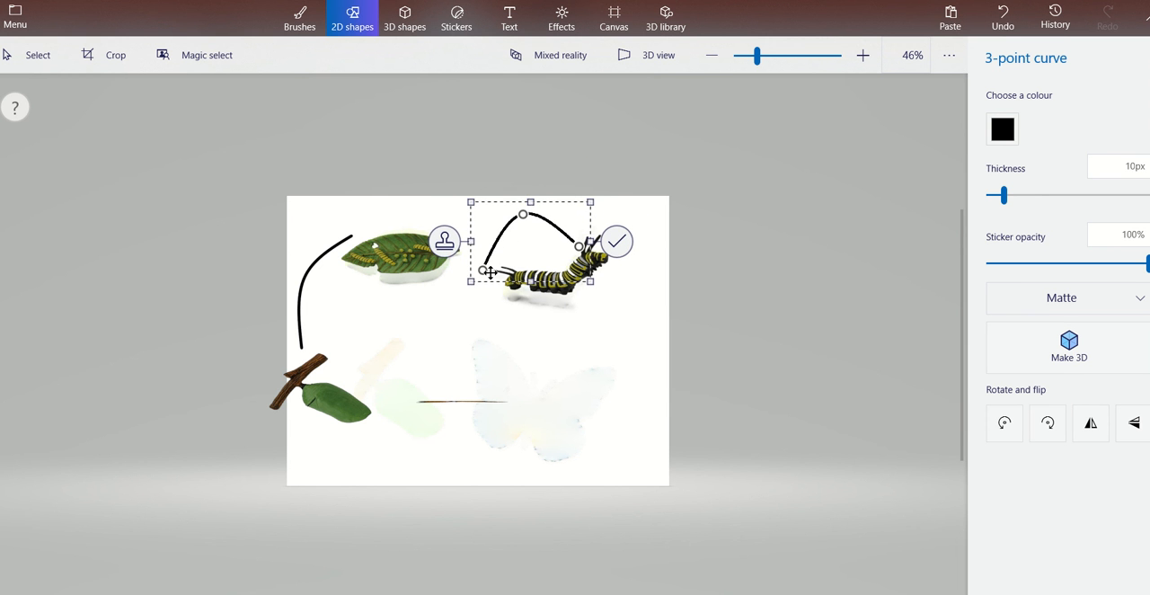
drag(483, 270, 454, 225)
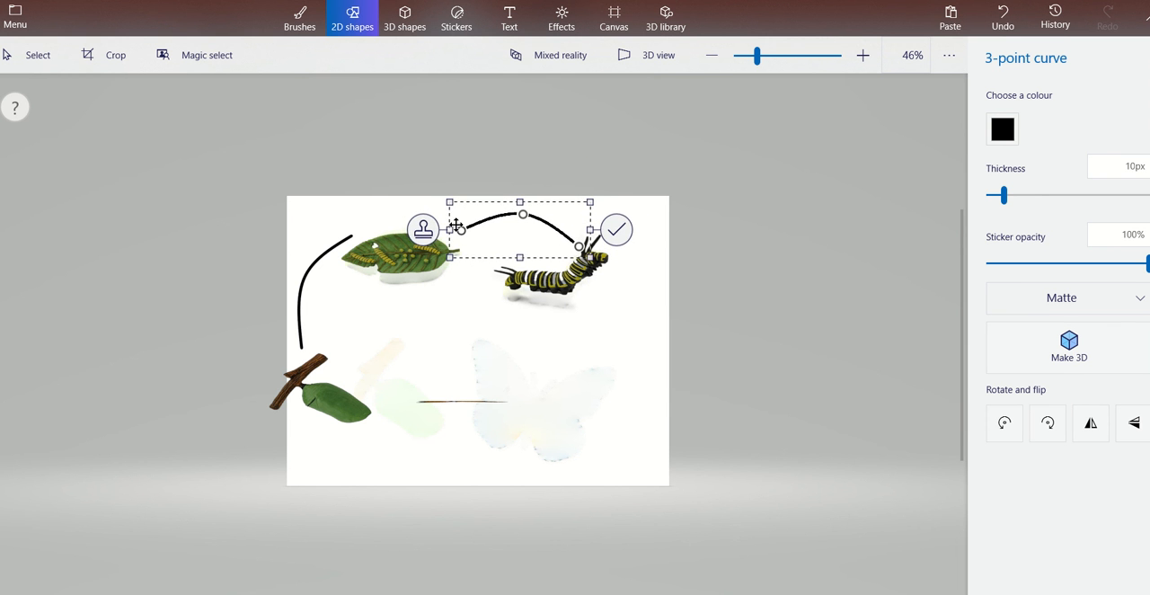
mouse_move(580, 241)
mouse_down()
mouse_move(547, 251)
mouse_move(562, 251)
mouse_up()
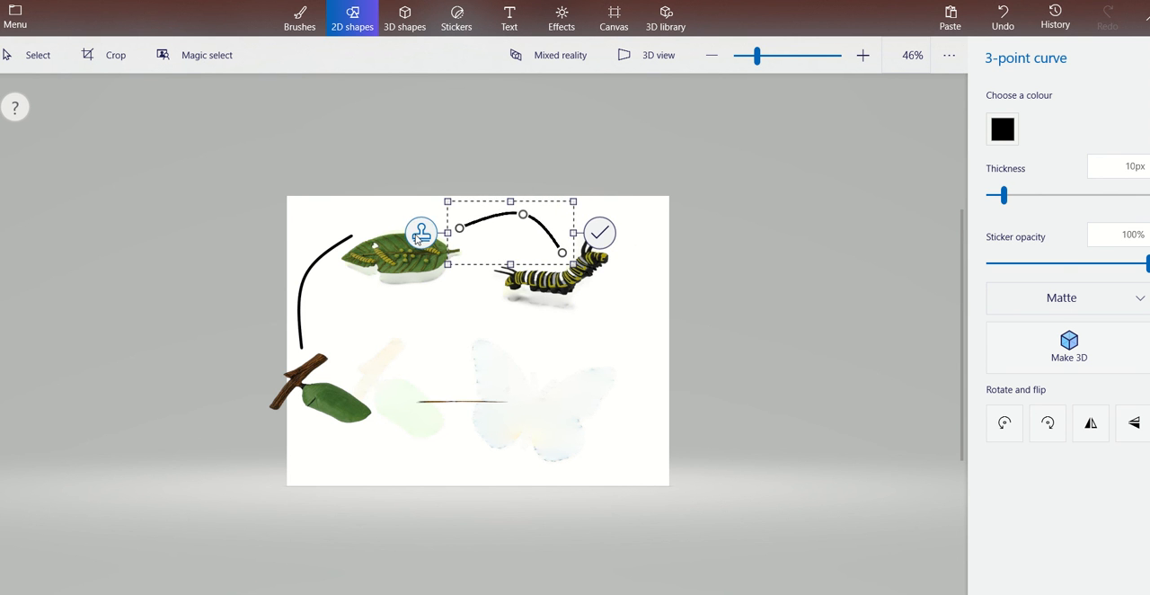
click(334, 251)
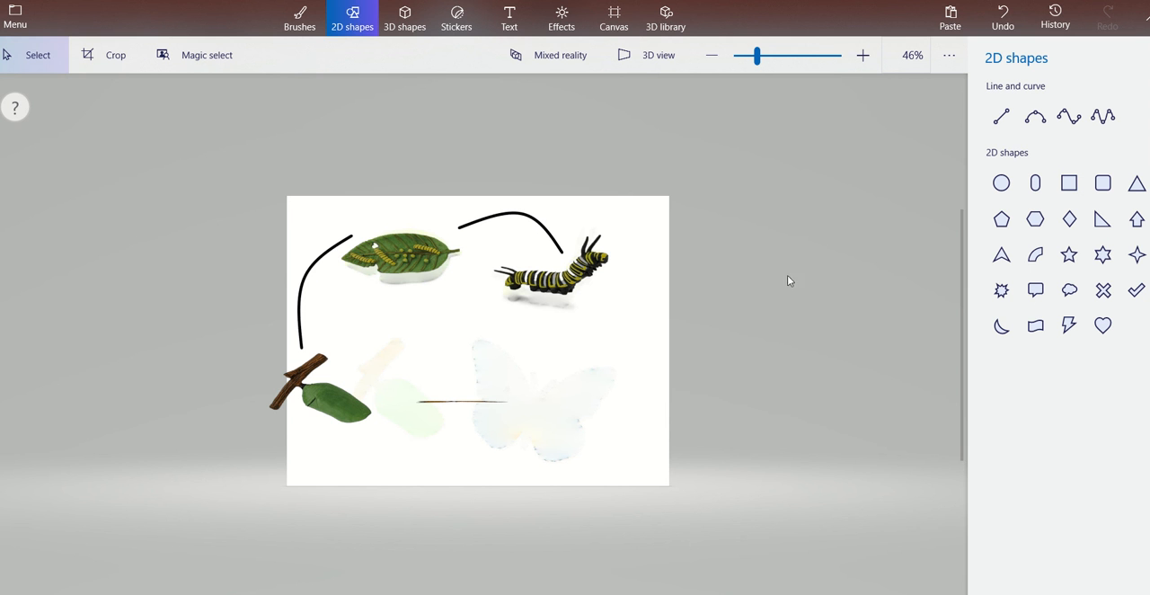
Draw a 3-point curve from the caterpillar down to the butterfly's area and check the curves in 3D view.
click(1038, 118)
click(1038, 117)
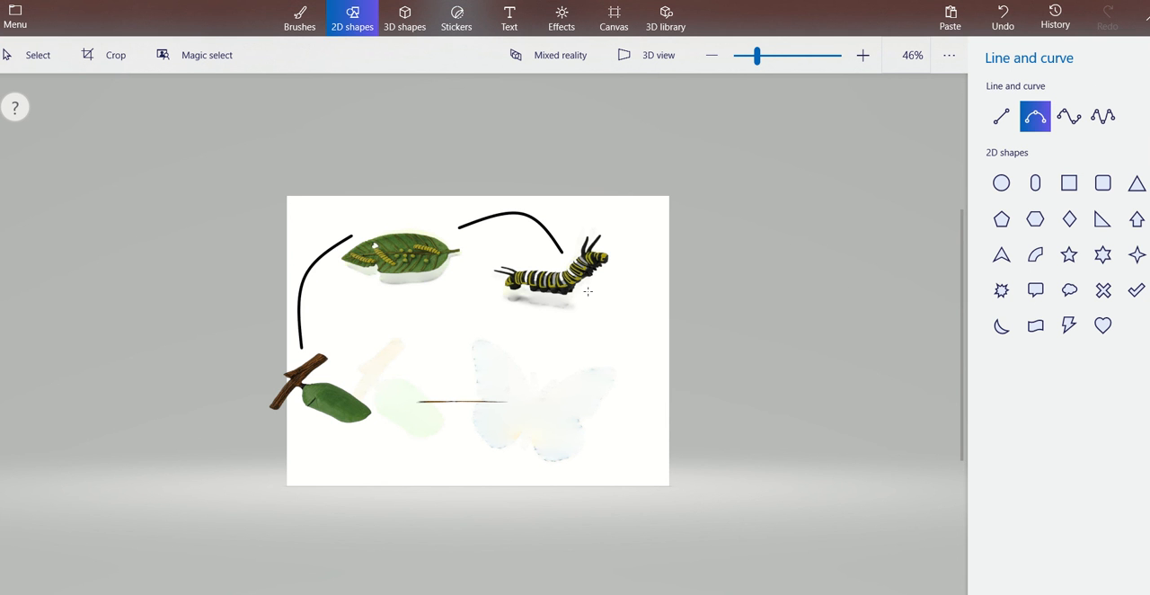
mouse_move(587, 291)
mouse_down()
mouse_move(580, 372)
mouse_move(521, 392)
mouse_up()
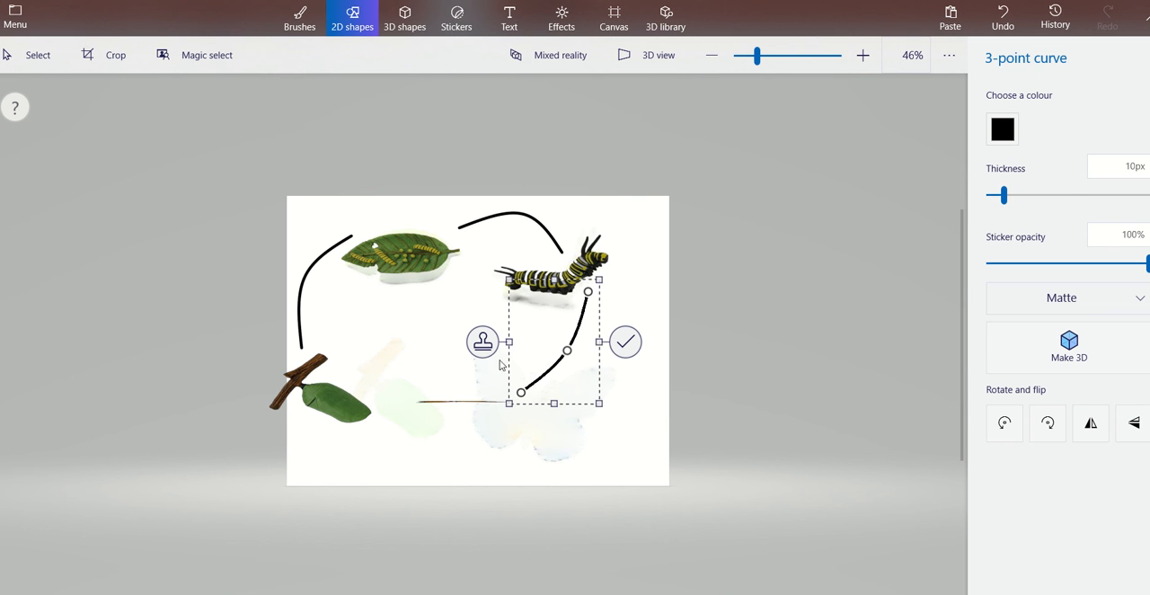
click(659, 69)
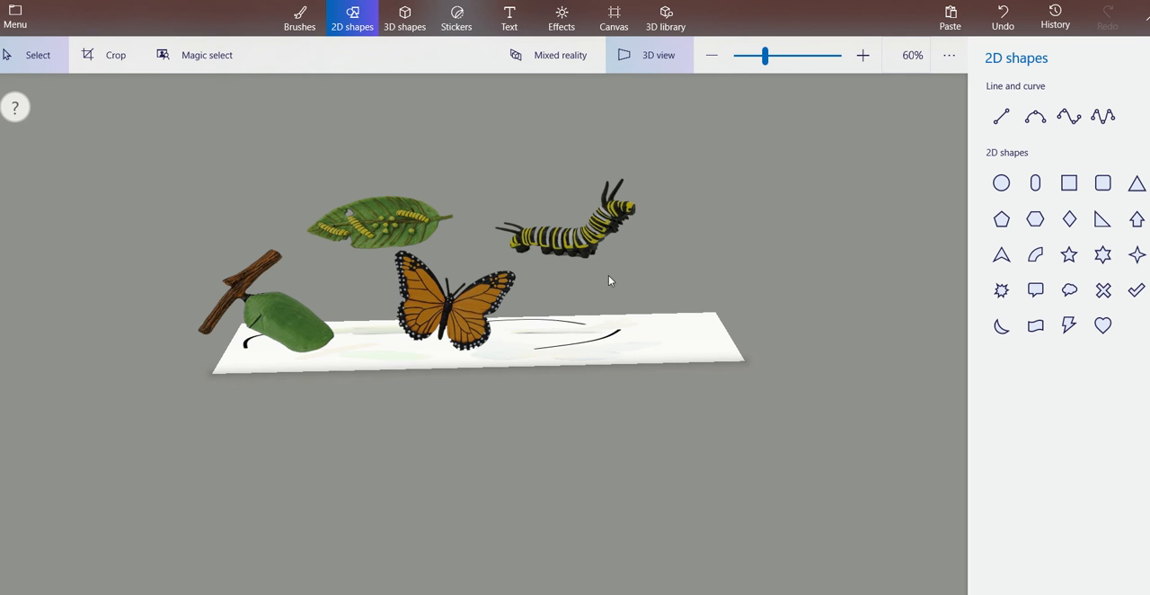
click(645, 56)
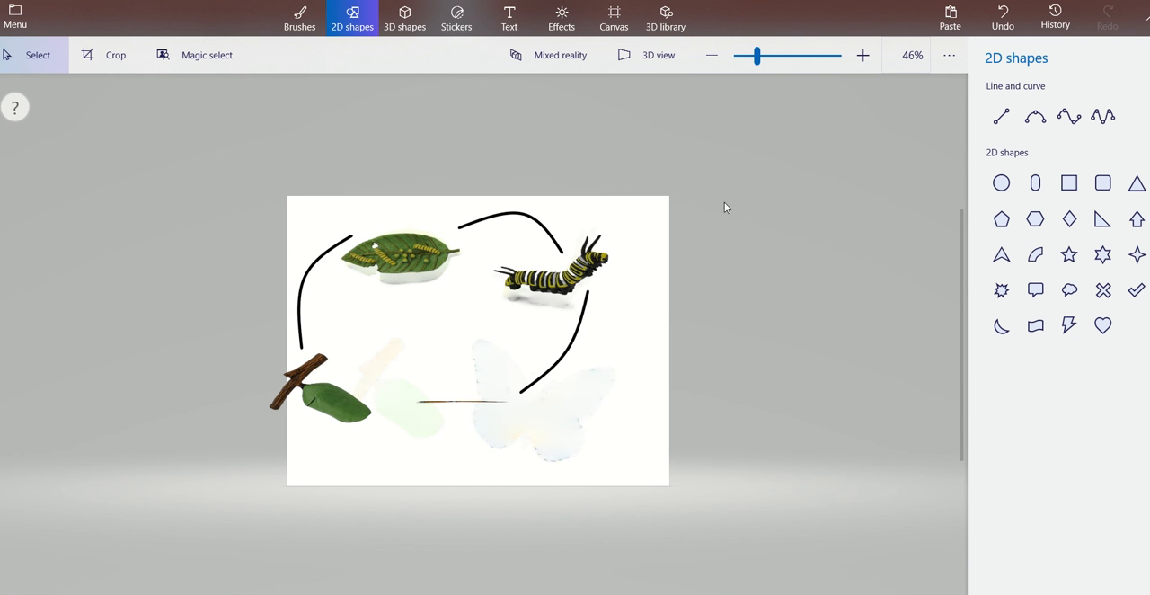
Try an arched 3-point curve from the chrysalis towards the butterfly's area, stretching it taller, and undo it.
click(1043, 126)
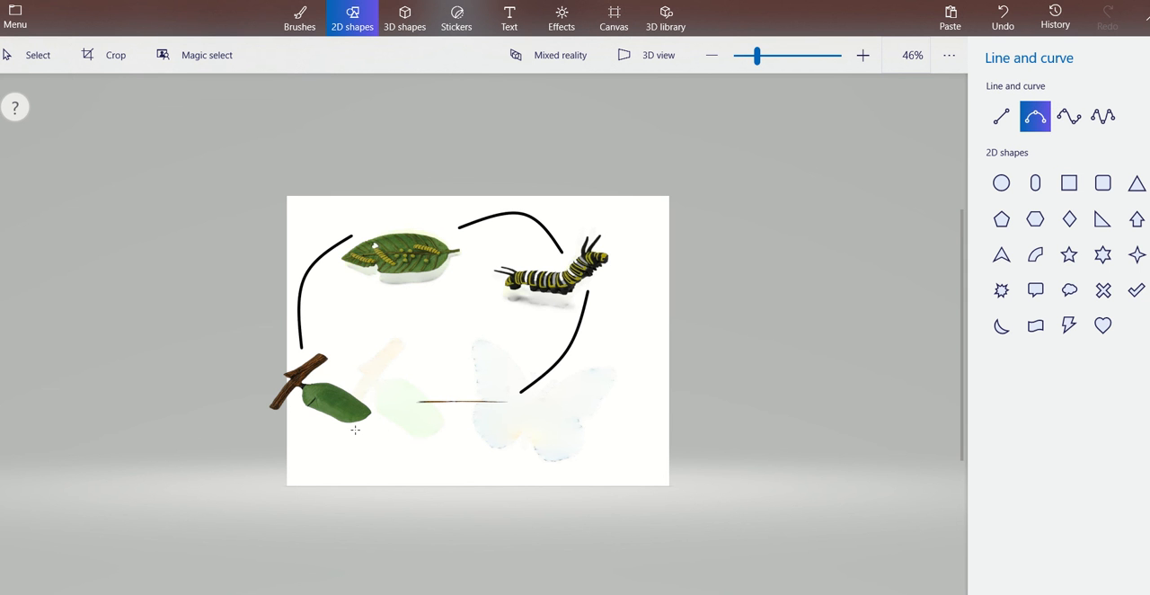
mouse_move(355, 429)
mouse_down()
mouse_move(441, 449)
mouse_move(406, 474)
mouse_move(400, 462)
mouse_move(462, 424)
mouse_up()
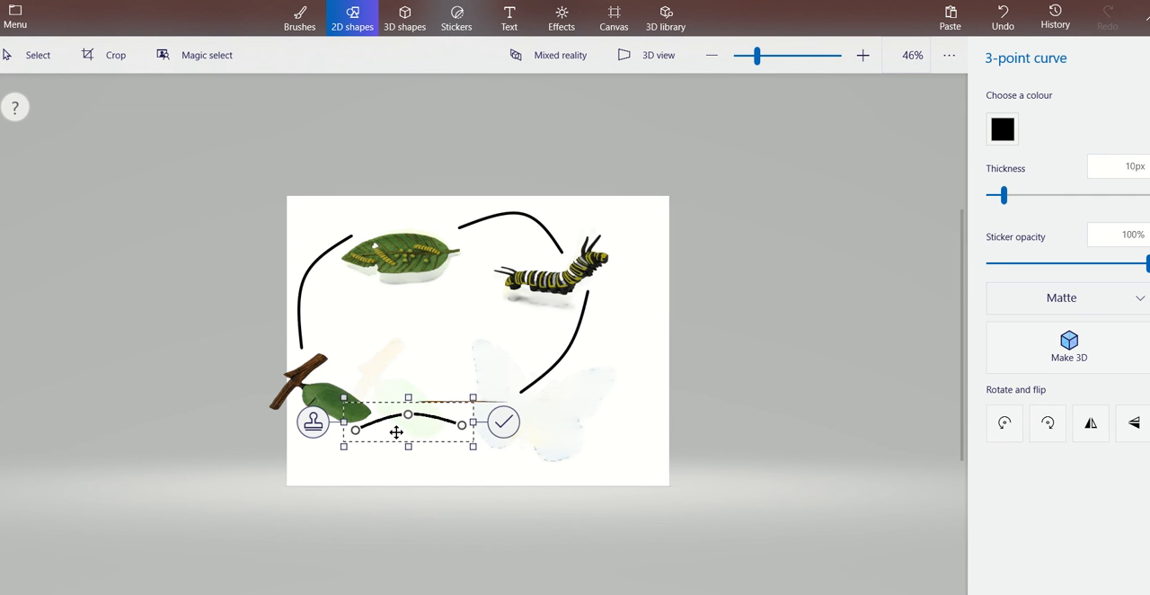
drag(408, 398, 407, 375)
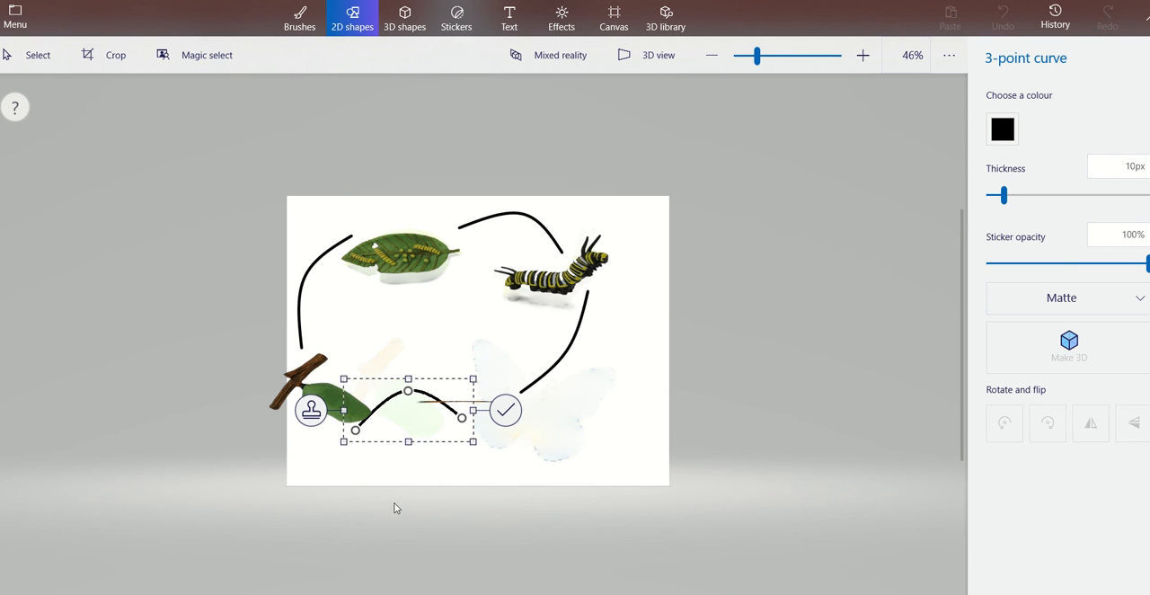
drag(394, 503, 389, 450)
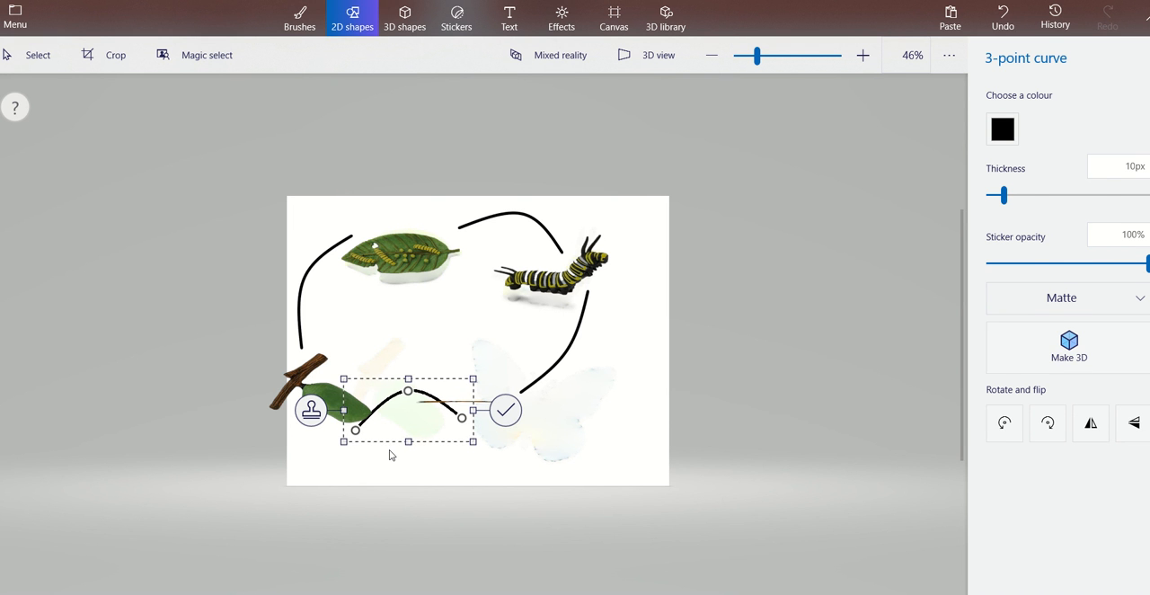
click(389, 449)
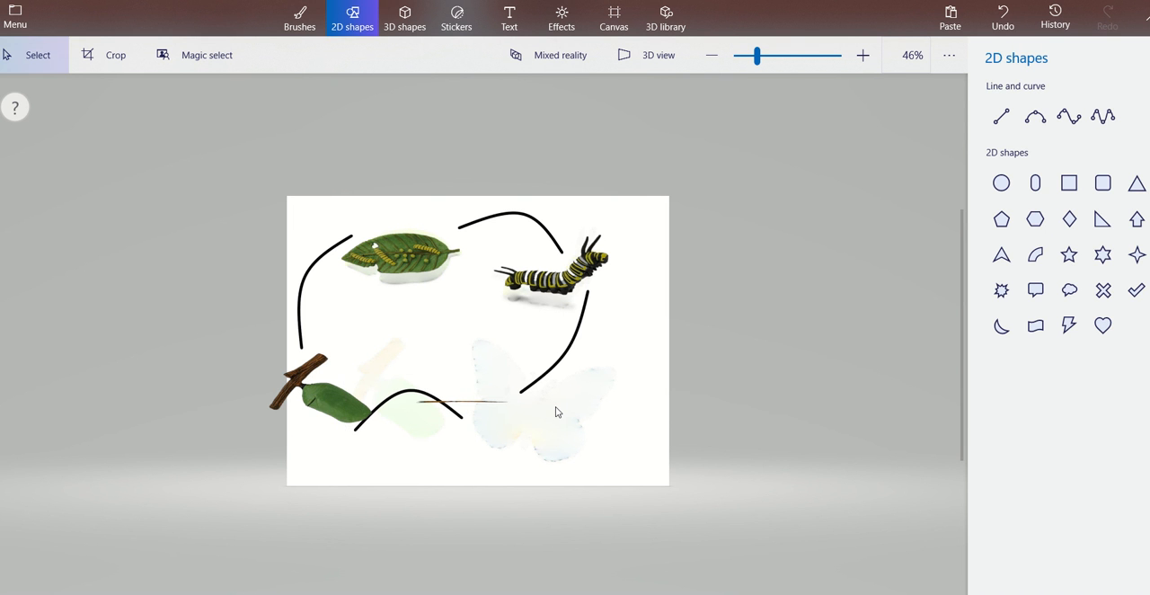
key(ctrl+z)
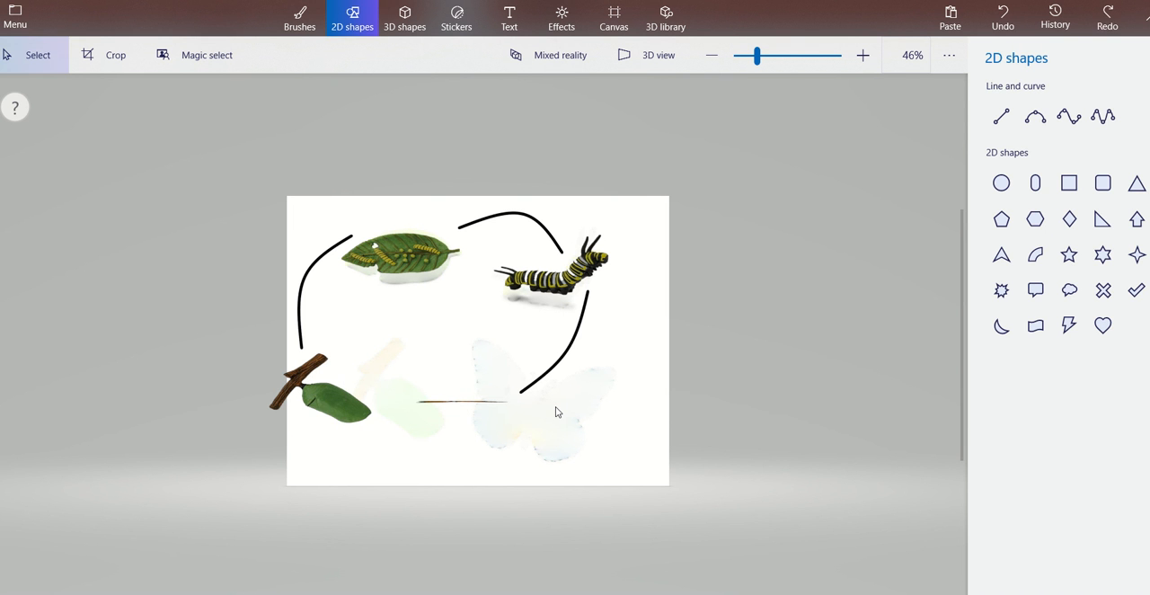
Draw a short 3-point curve beside the chrysalis, make it 3D, turn it upside down, and place it below the chrysalis.
click(1033, 126)
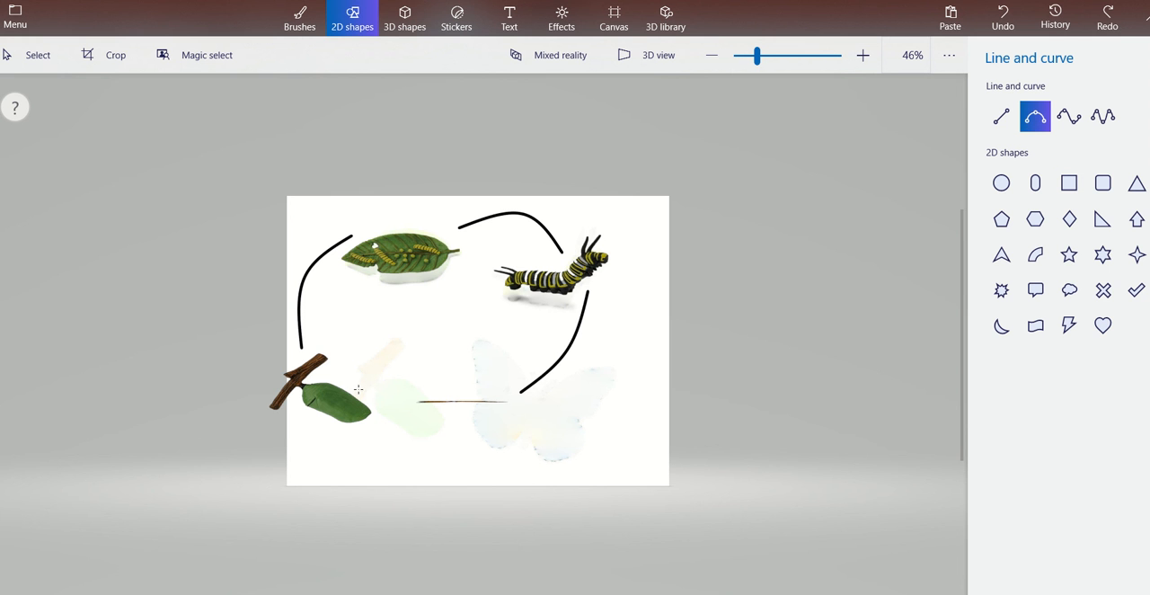
mouse_move(357, 392)
mouse_down()
mouse_move(440, 371)
mouse_move(452, 380)
mouse_move(427, 388)
mouse_up()
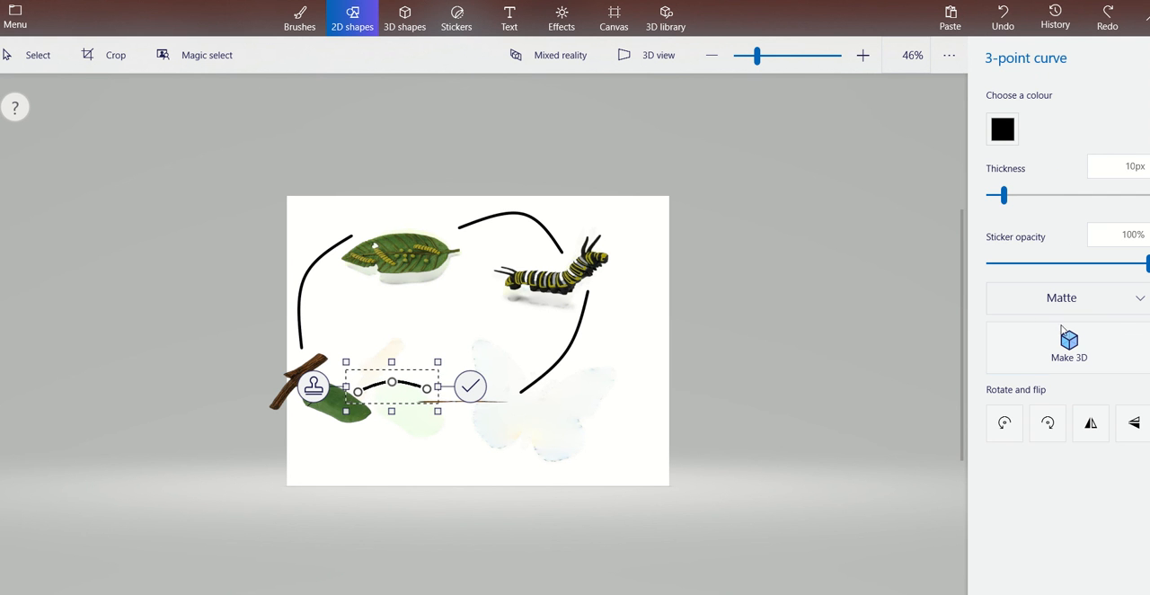
click(1068, 355)
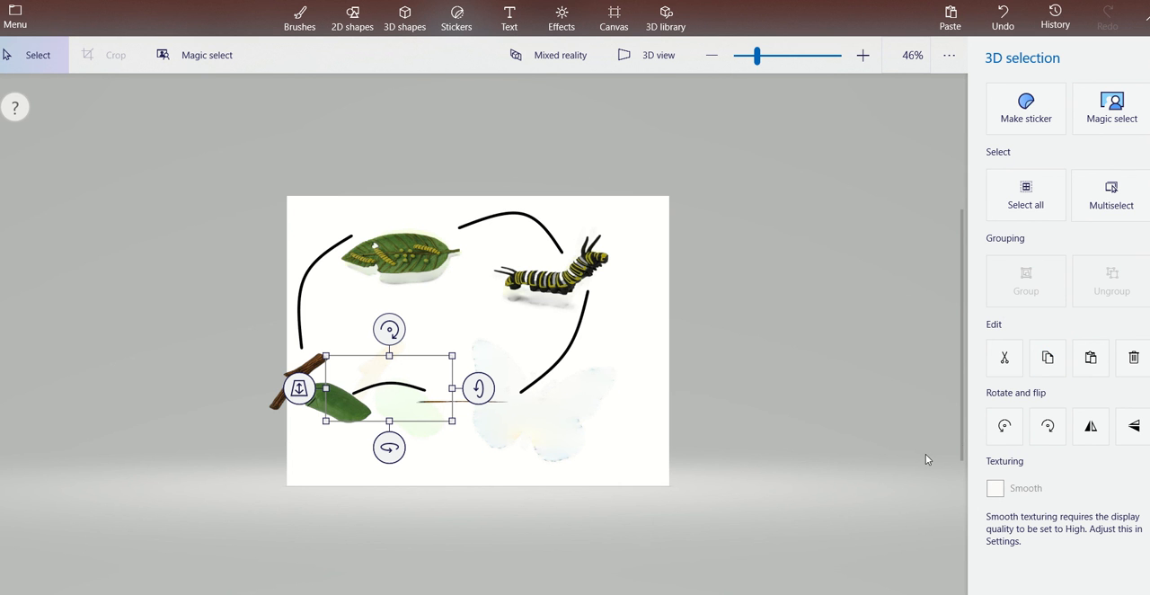
click(1047, 432)
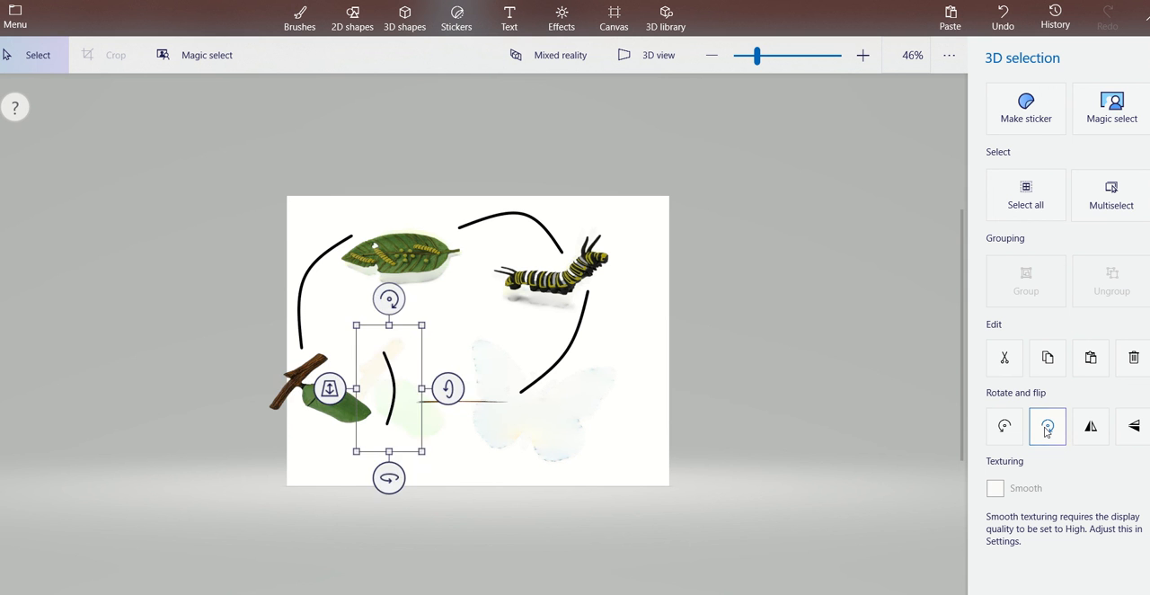
click(1047, 432)
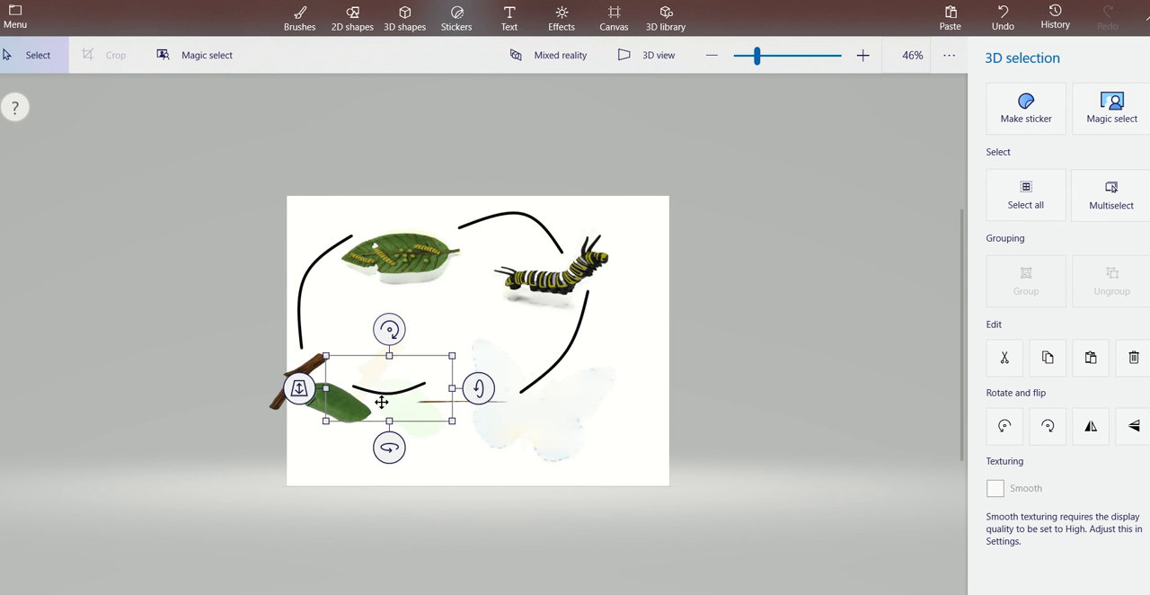
drag(382, 402, 396, 452)
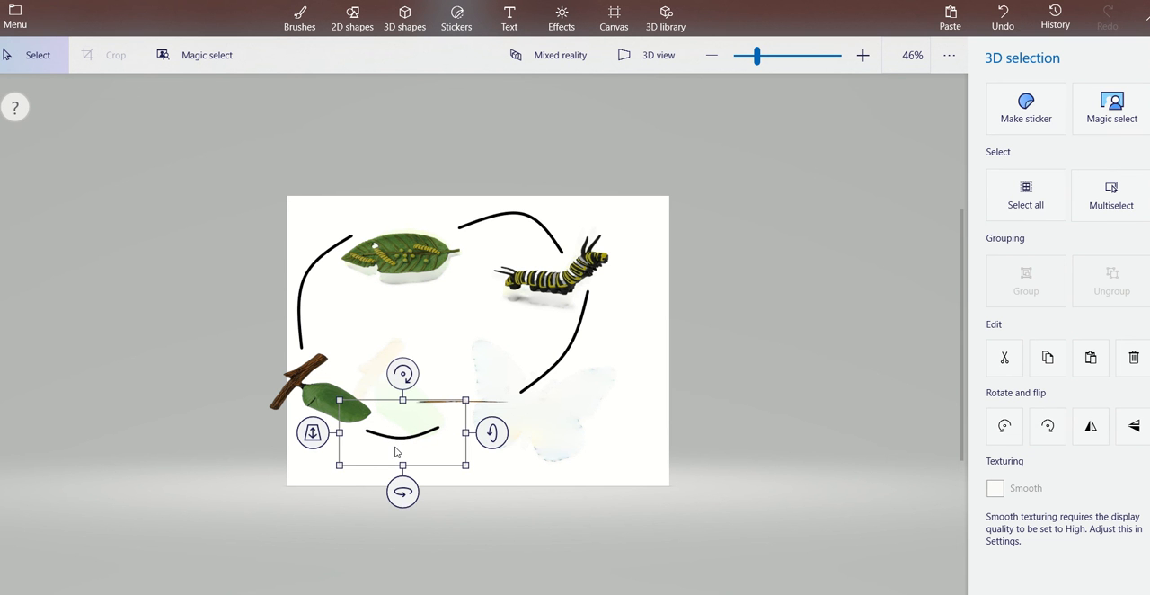
click(557, 360)
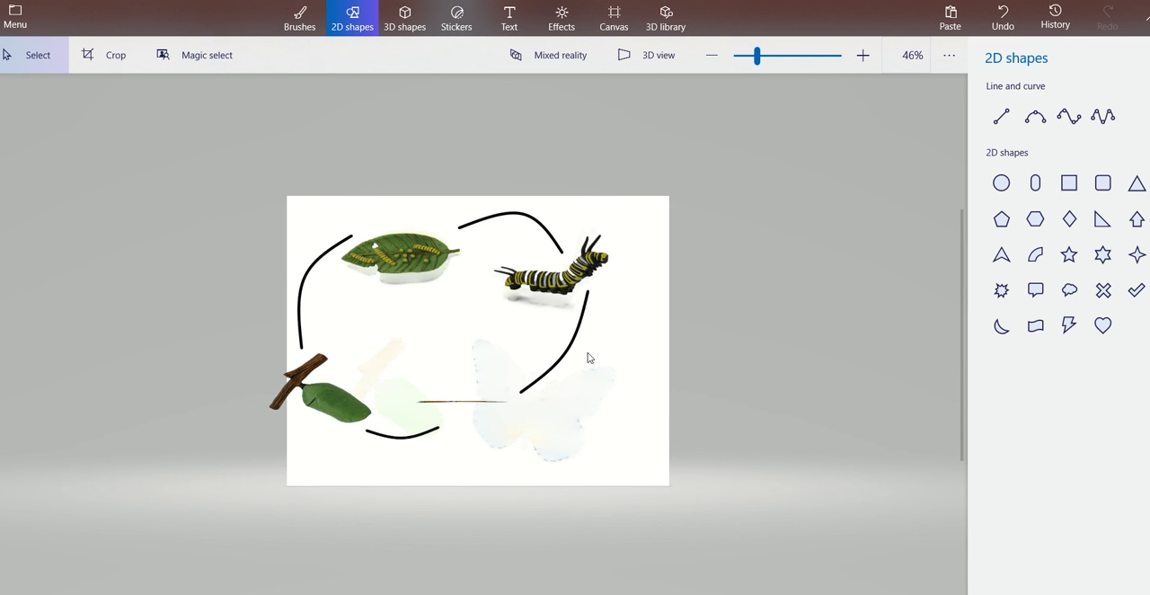
Undo all the curves drawn between the life cycle stages.
key(ctrl+z)
key(ctrl+z)
key(ctrl+z)
key(ctrl+z)
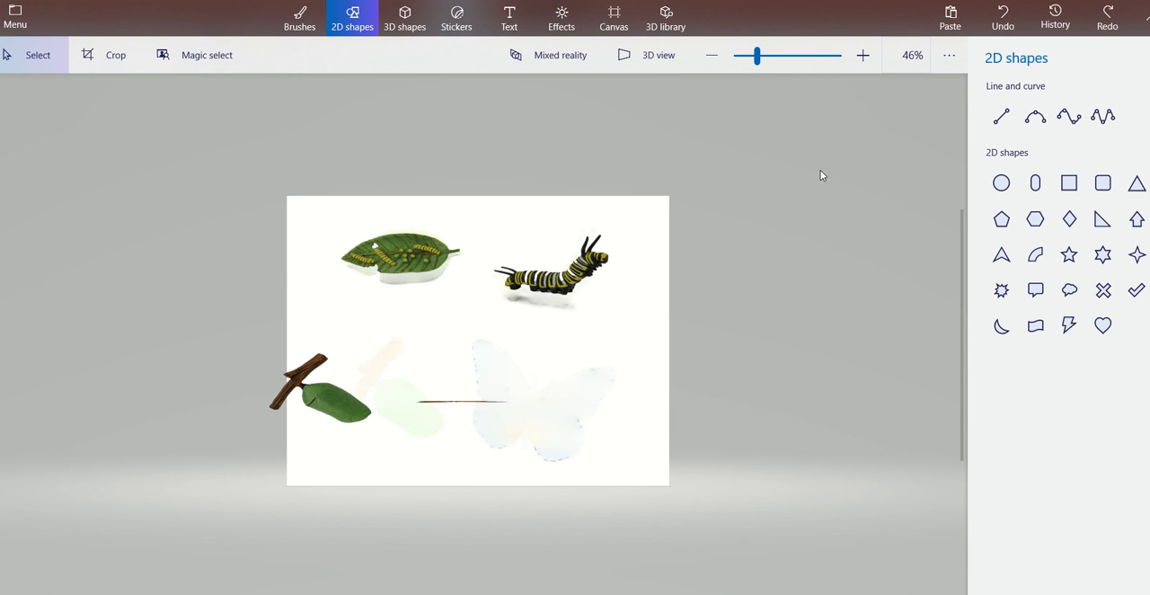
Draw a bowed 3-point curve from the chrysalis up to the leaf with a matte finish and turn it into a 3D object.
click(1035, 120)
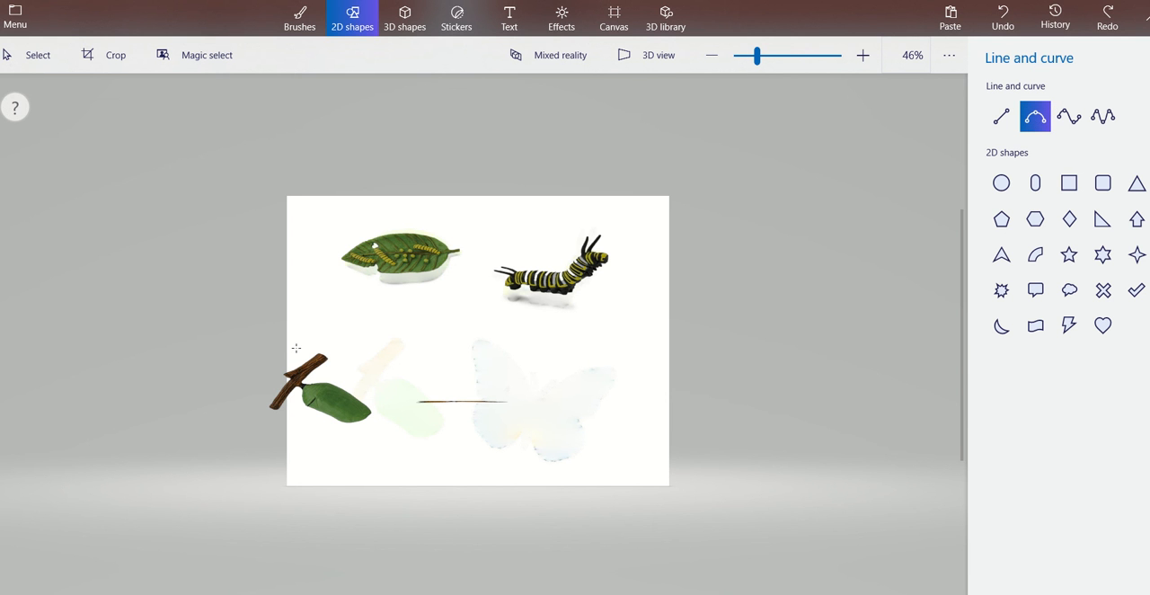
mouse_move(295, 309)
mouse_down()
mouse_move(302, 256)
mouse_move(336, 228)
mouse_move(349, 236)
mouse_move(331, 254)
mouse_move(341, 272)
mouse_up()
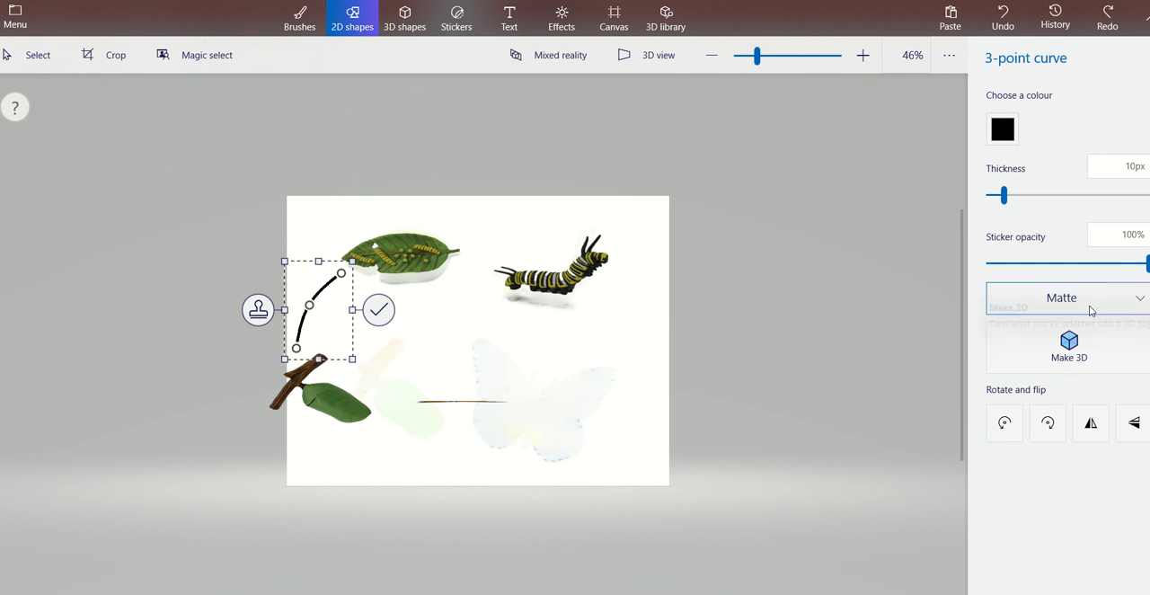
click(1117, 302)
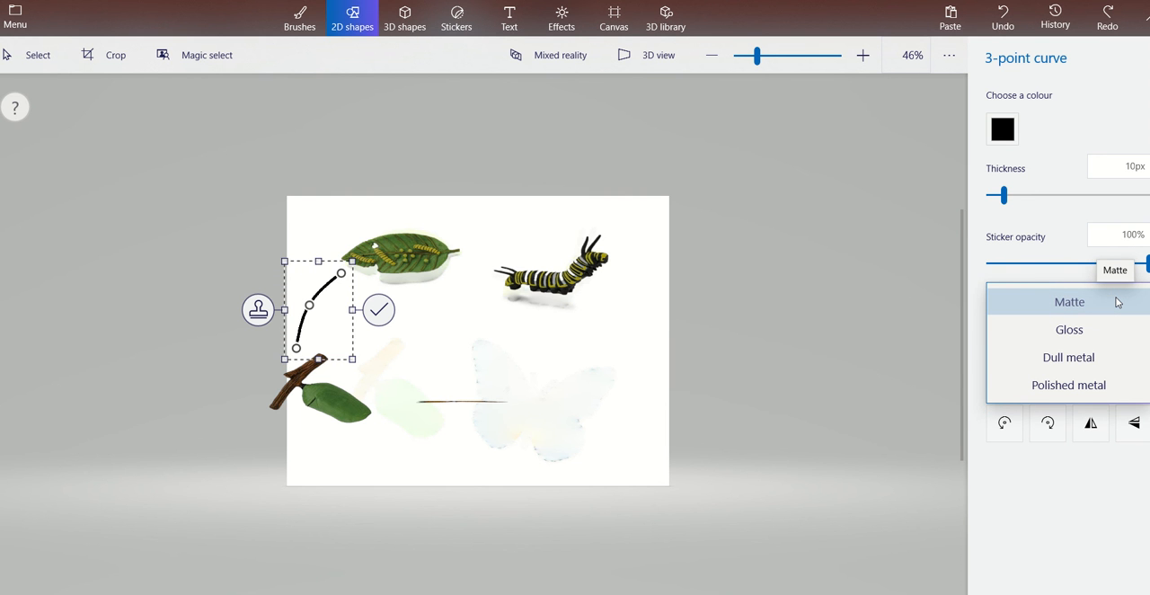
click(978, 332)
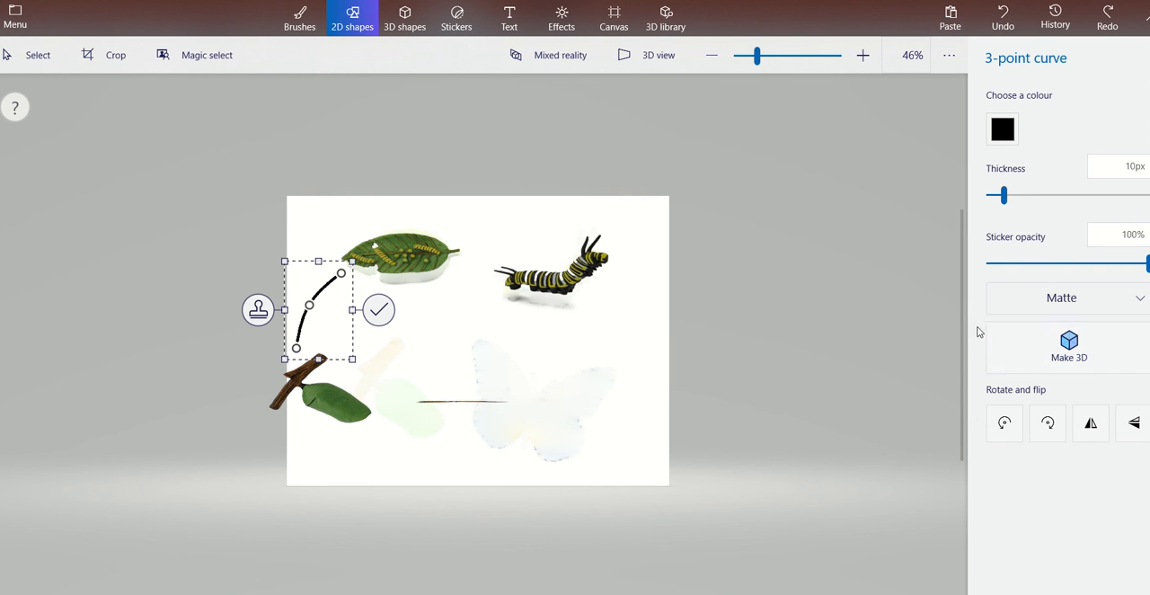
click(1069, 350)
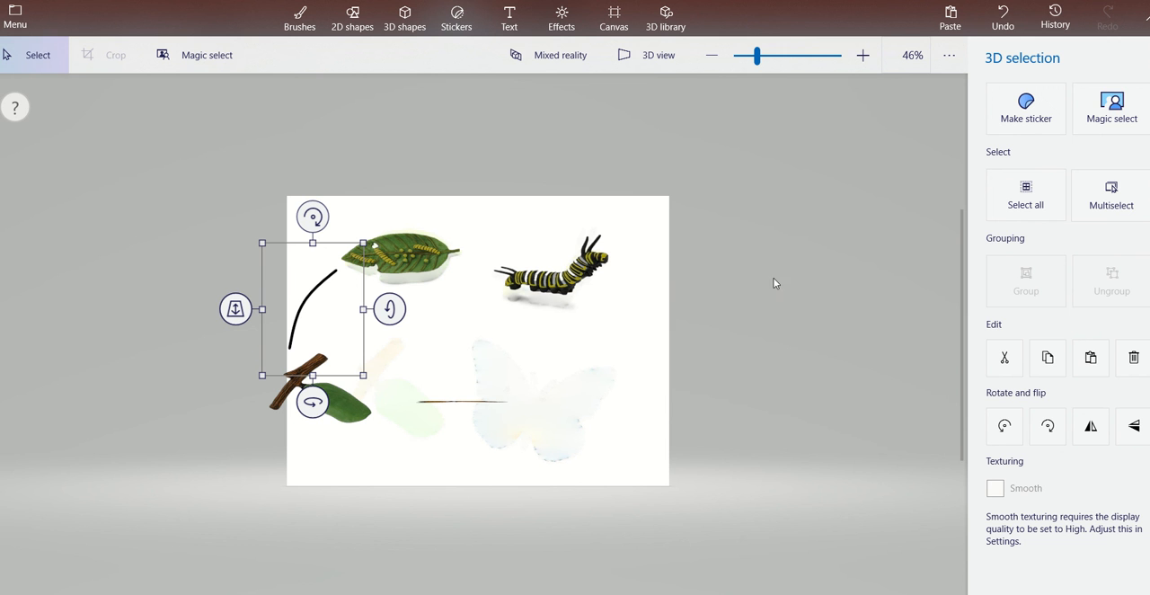
click(636, 245)
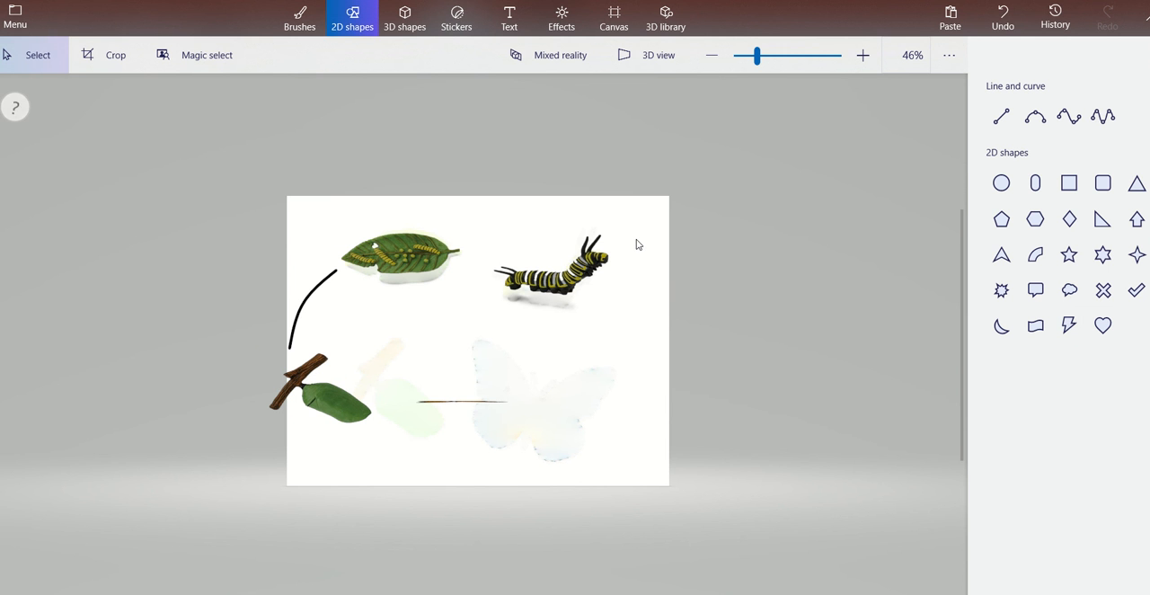
Draw an arched 3-point curve from the leaf over to the caterpillar and turn it into a 3D object.
click(1033, 124)
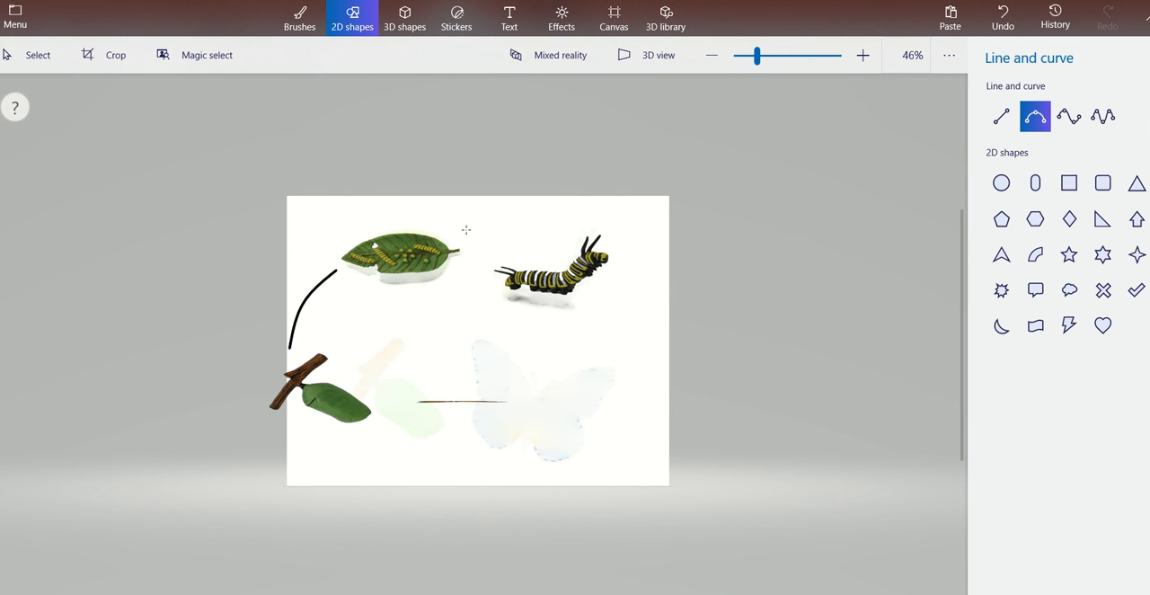
mouse_move(443, 224)
mouse_down()
mouse_move(493, 212)
mouse_move(526, 226)
mouse_move(531, 252)
mouse_up()
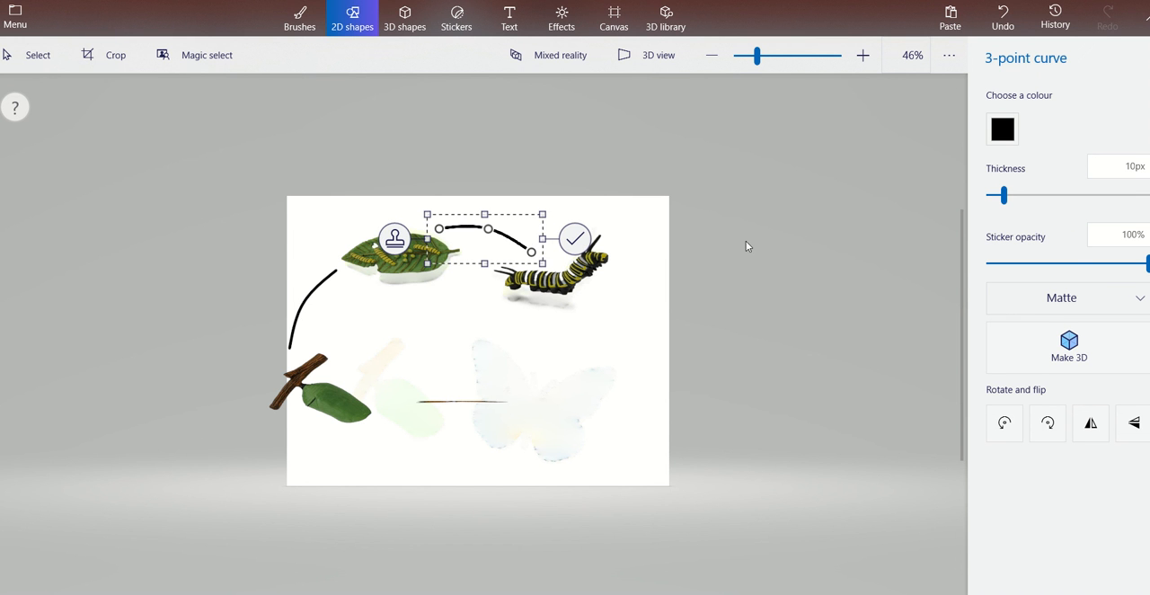
click(1077, 349)
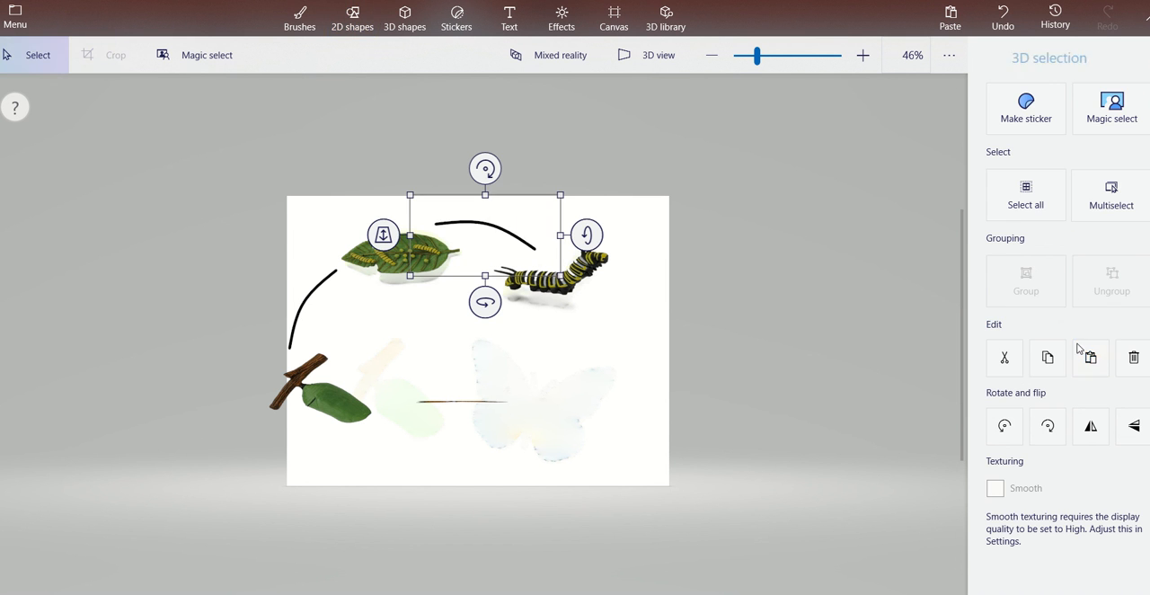
click(616, 352)
Draw an outward-bowed 3-point curve from the caterpillar down to the butterfly's faded imprint and turn it into a 3D object.
click(1035, 116)
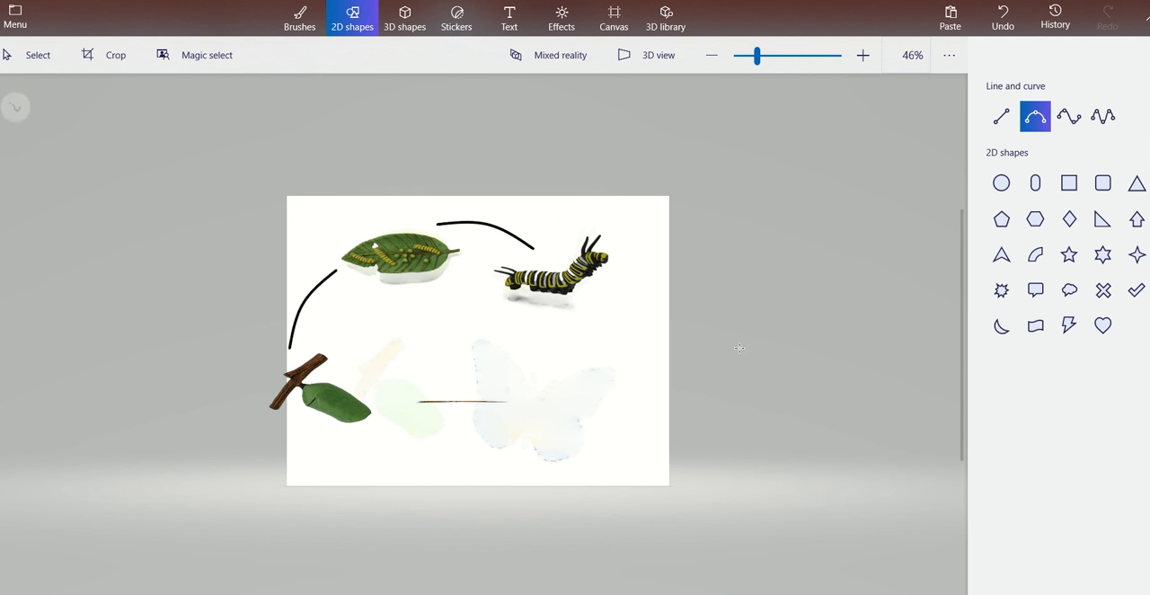
mouse_move(593, 294)
mouse_down()
mouse_move(598, 347)
mouse_move(568, 386)
mouse_move(533, 396)
mouse_up()
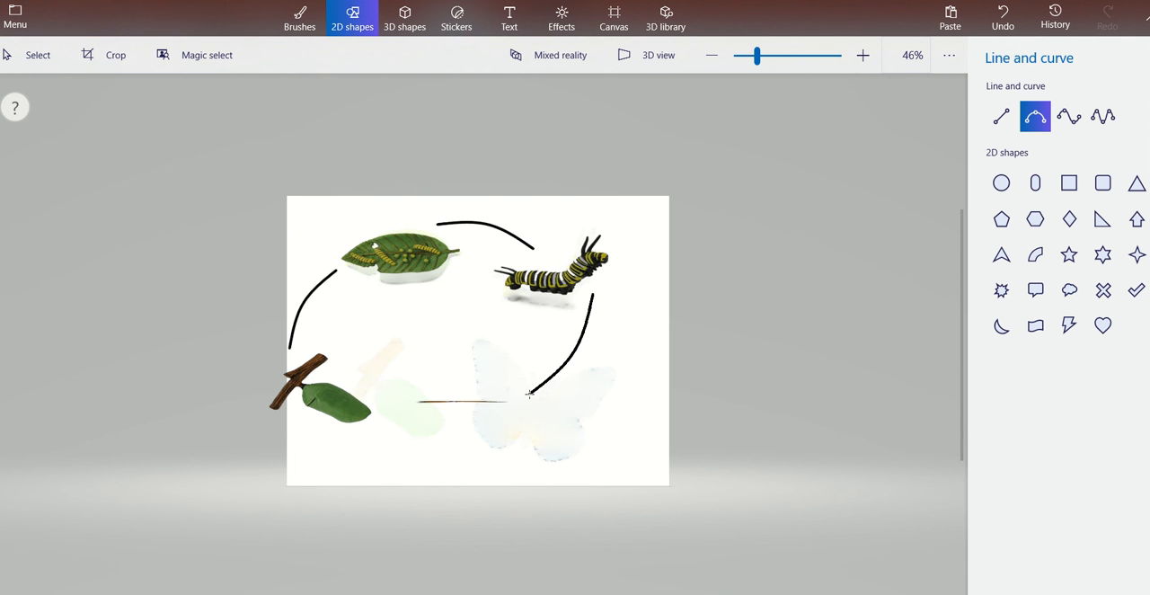
click(573, 351)
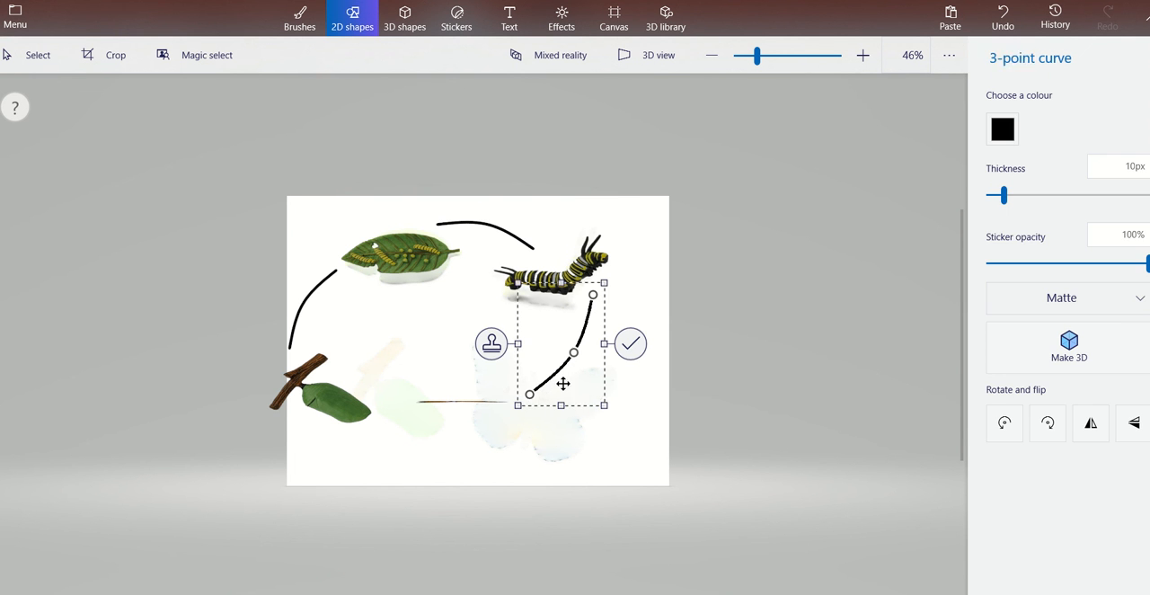
click(1116, 347)
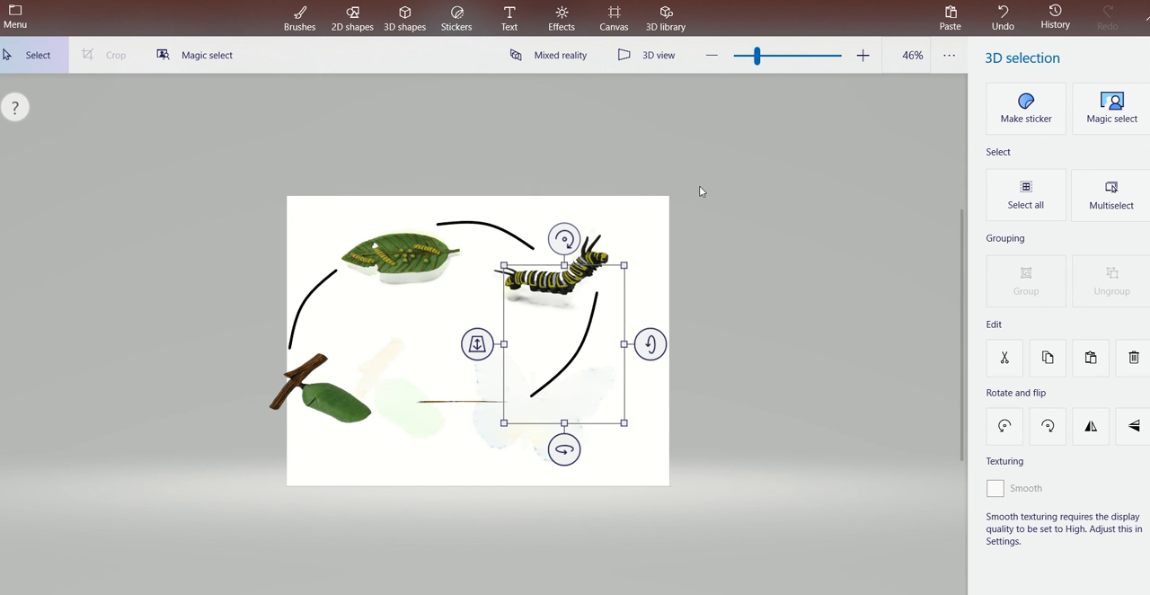
click(641, 239)
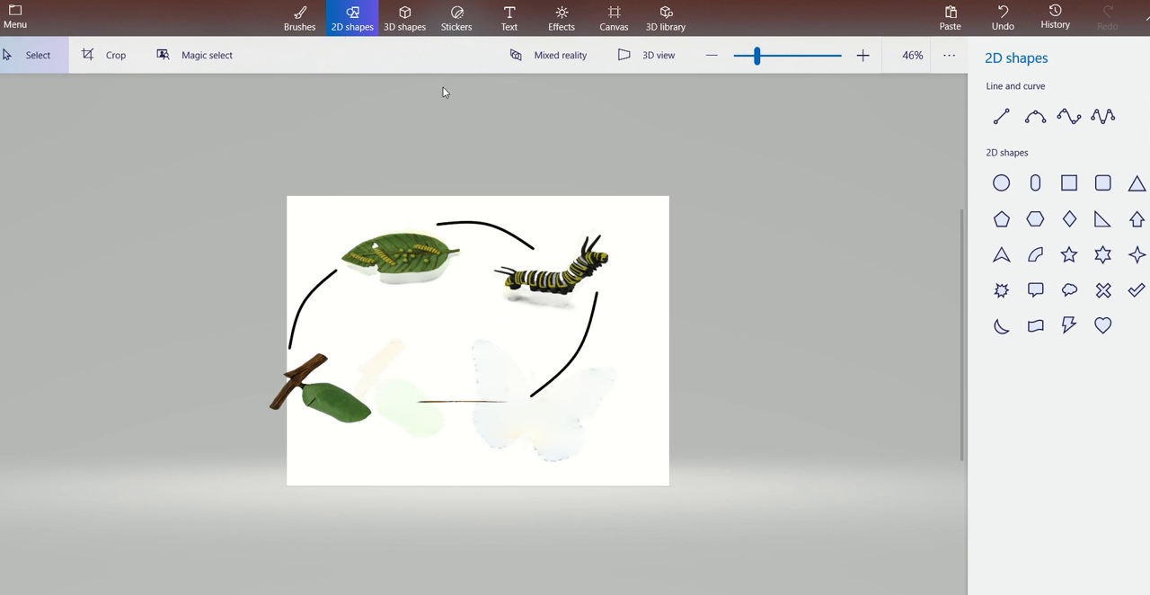
Draw a downward-bowed 3-point curve from the butterfly's imprint to below the chrysalis and check all the curves in 3D view.
click(1035, 117)
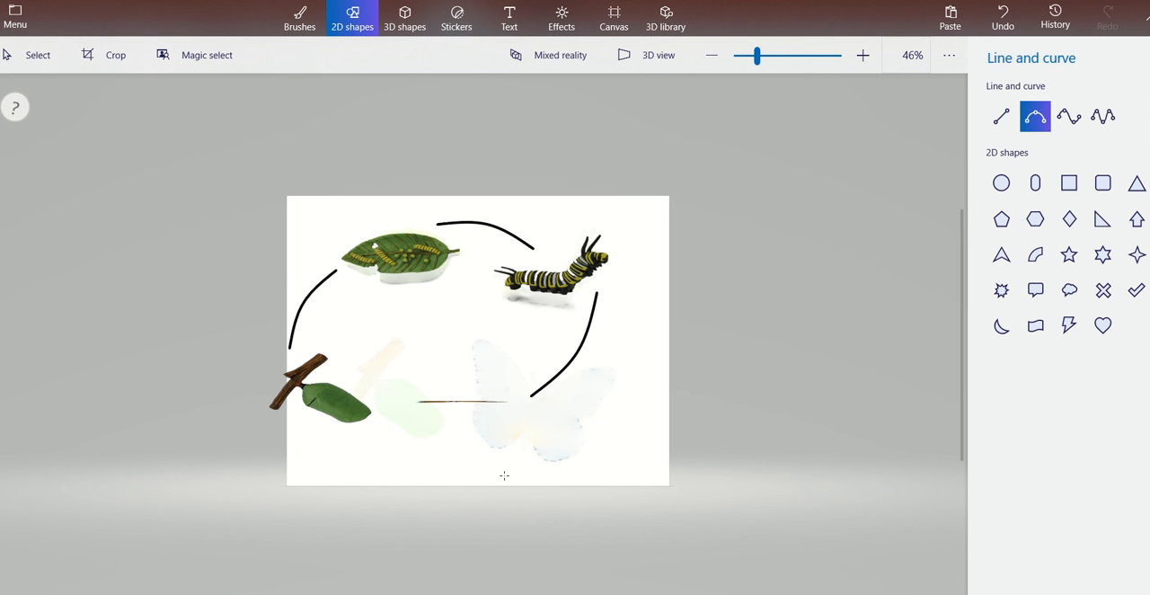
mouse_move(469, 426)
mouse_down()
mouse_move(419, 463)
mouse_move(363, 453)
mouse_move(357, 433)
mouse_up()
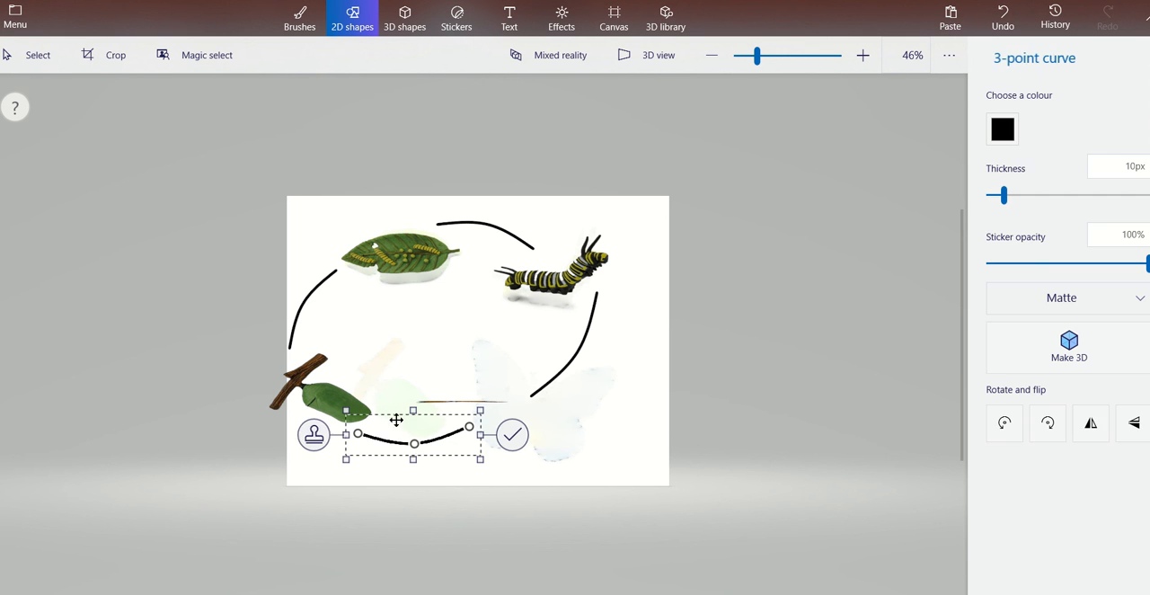
click(667, 365)
click(662, 58)
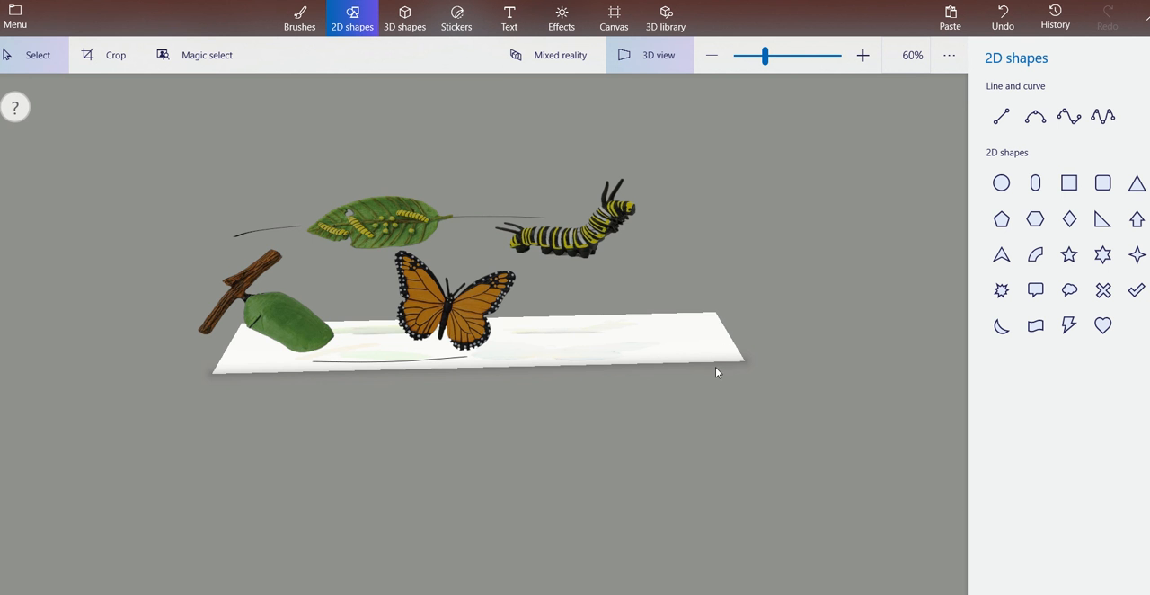
drag(714, 357, 719, 389)
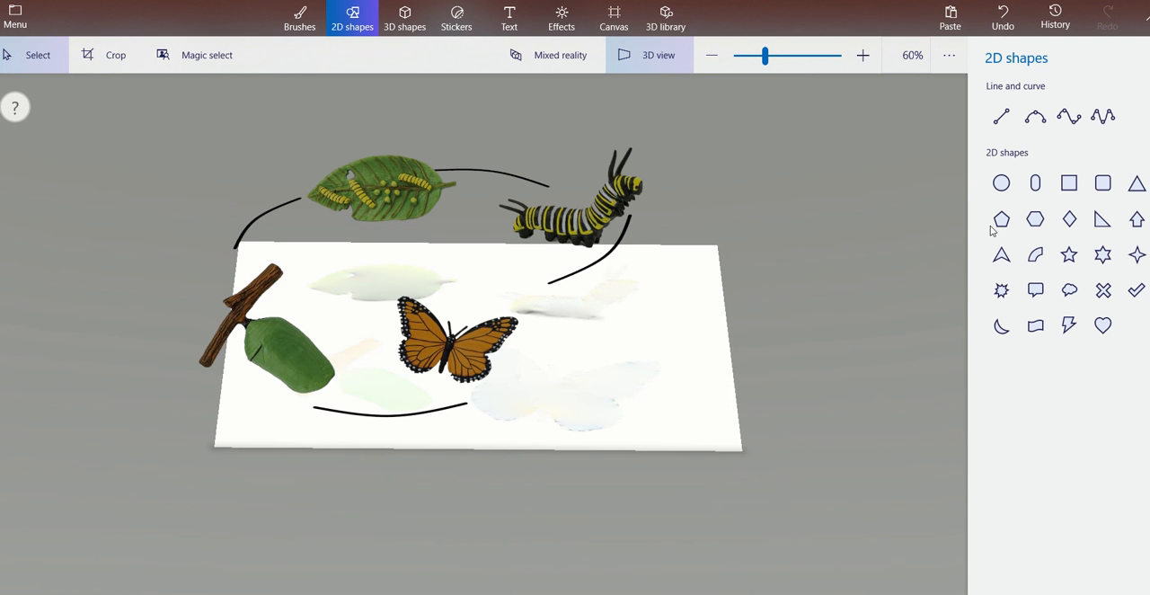
Draw a wide rounded square as a box beside the caterpillar and give it a solid fill.
click(1103, 187)
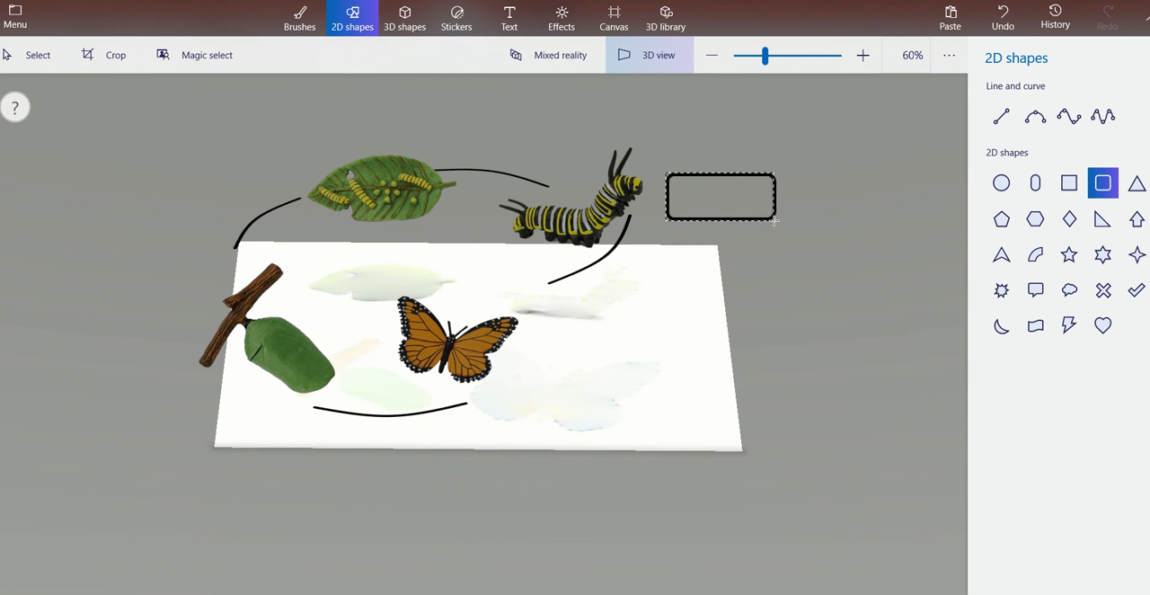
drag(795, 218, 794, 218)
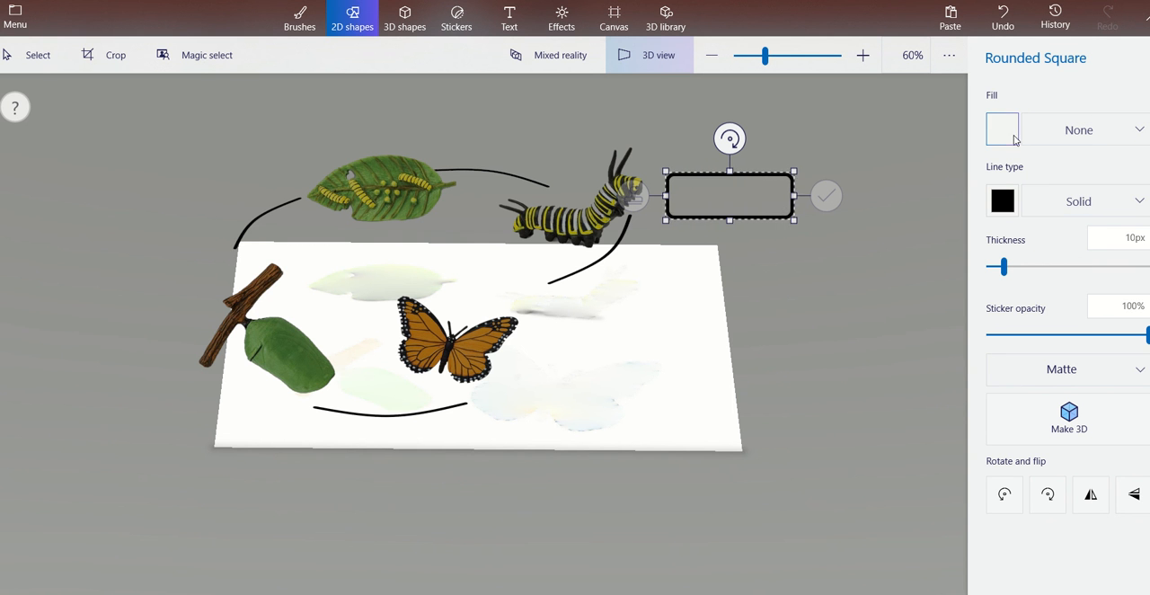
click(1141, 139)
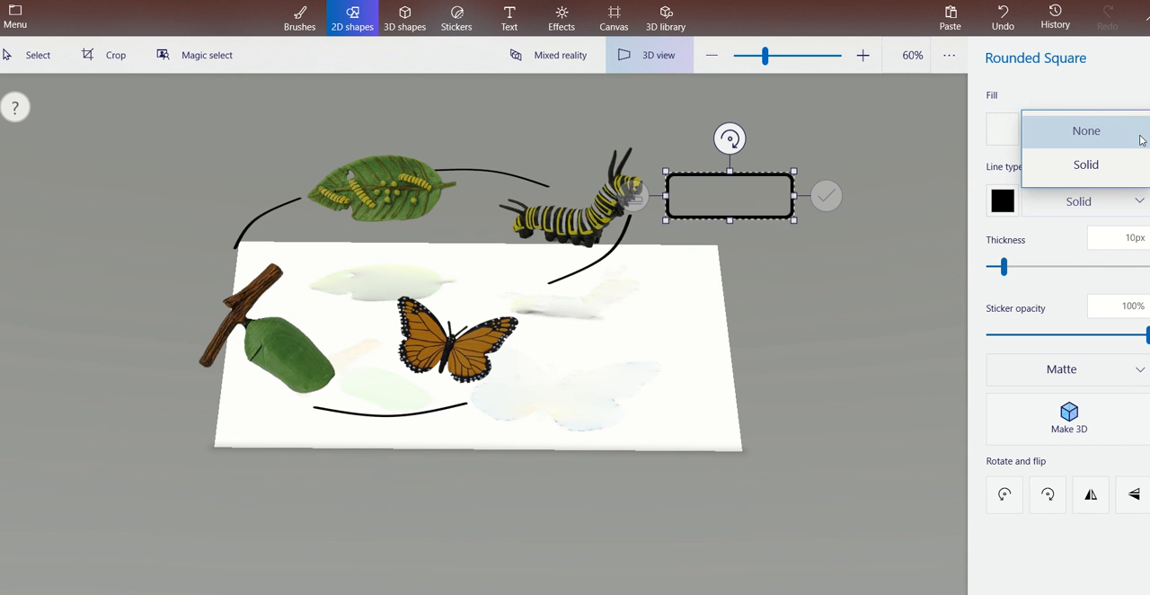
click(1060, 173)
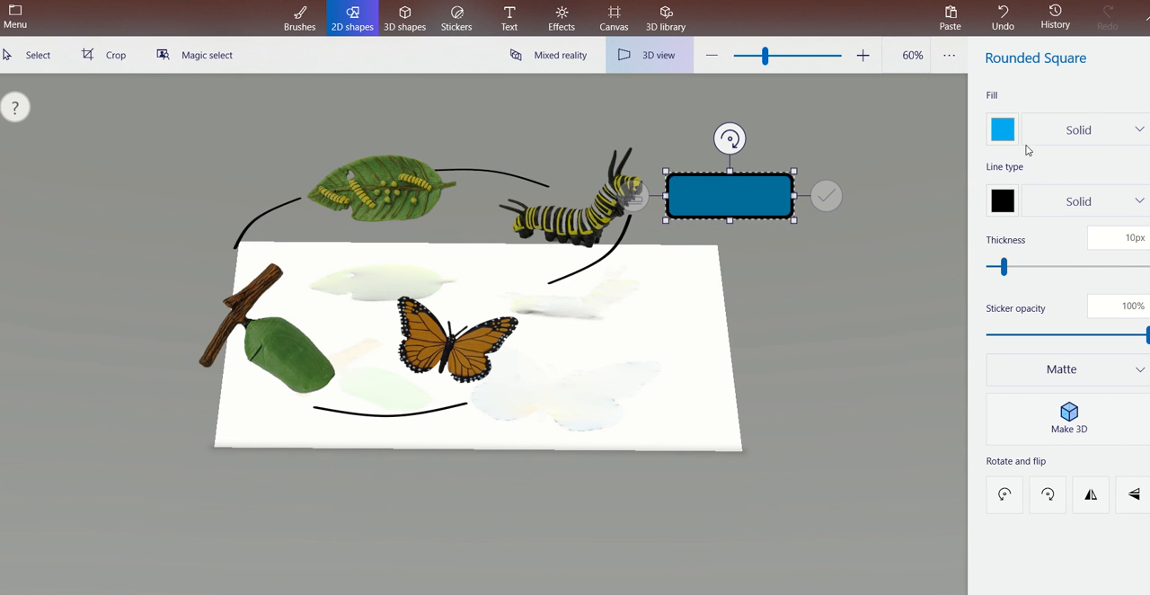
Set the box's fill to pale aqua and make it a 3D object tilted to face the front.
click(1003, 130)
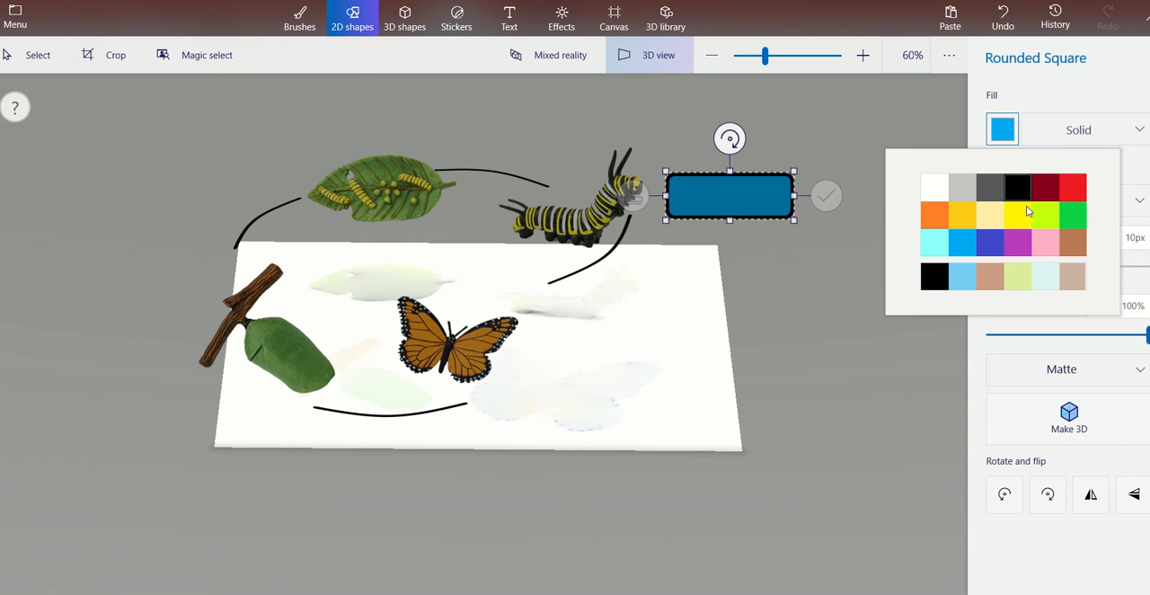
click(1045, 275)
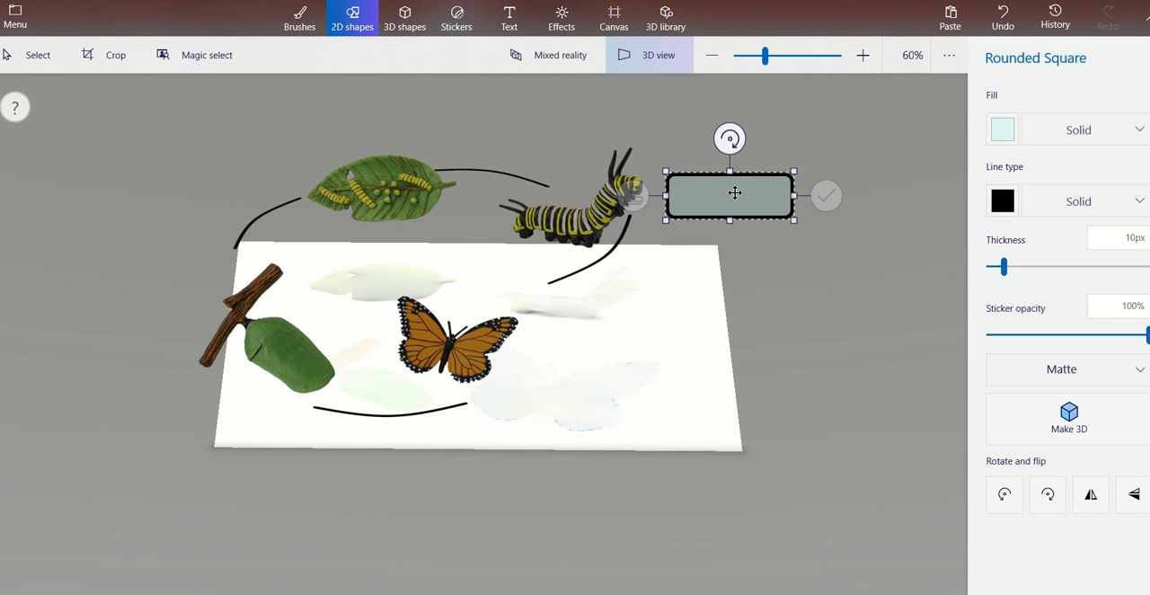
click(1069, 433)
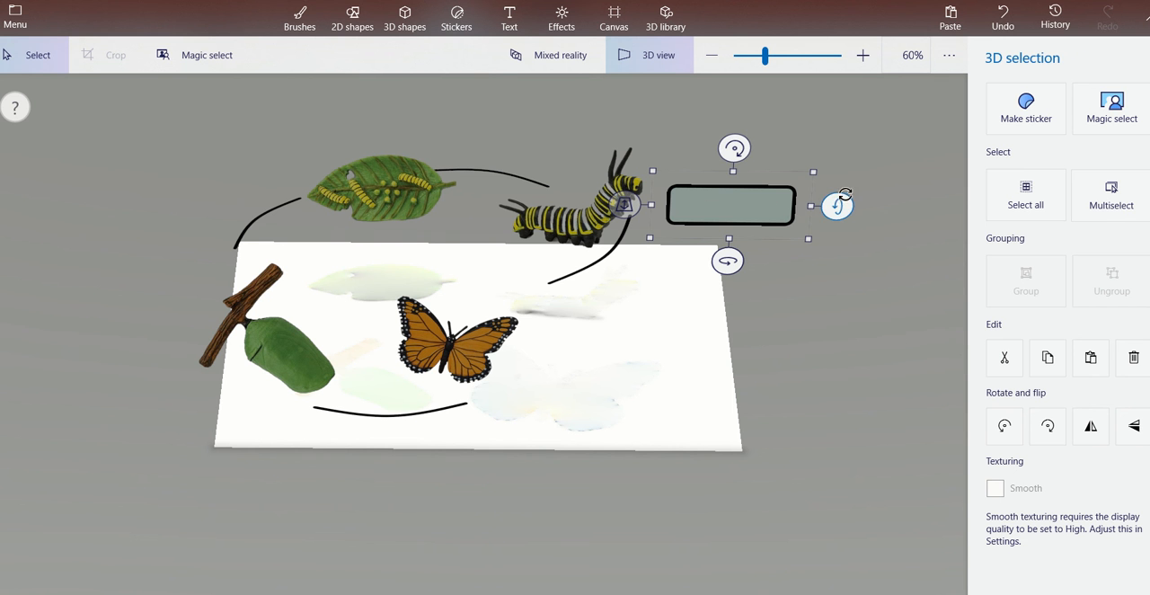
mouse_move(837, 205)
mouse_down()
mouse_move(834, 222)
mouse_move(836, 205)
mouse_up()
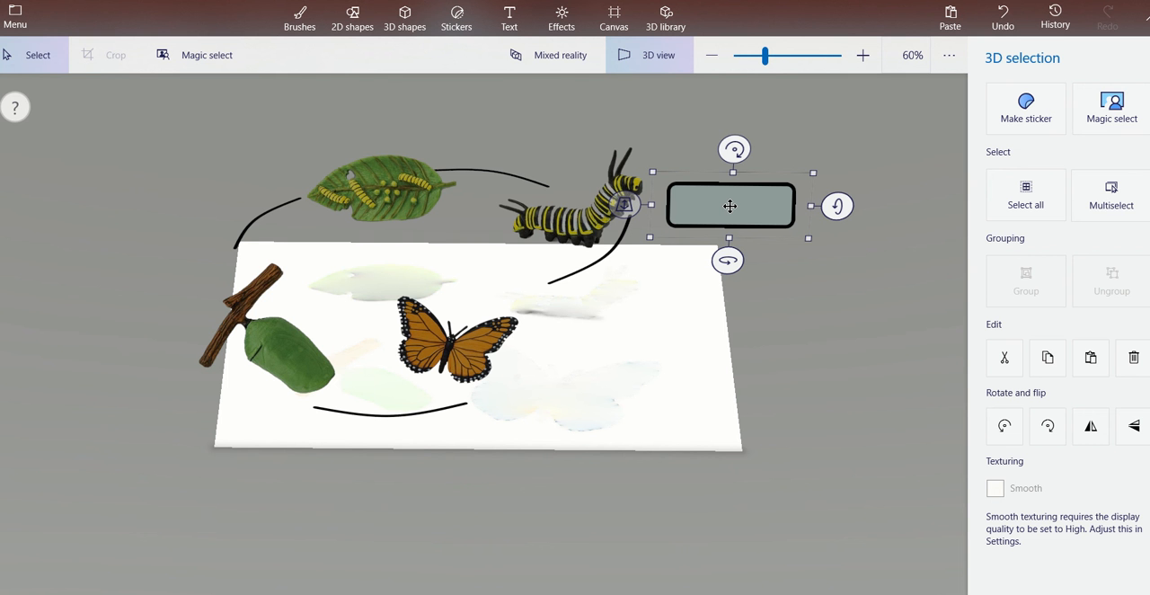
Try duplicating the aqua box with the copy placed above the butterfly, and delete the copy.
key(ctrl+c)
key(ctrl+v)
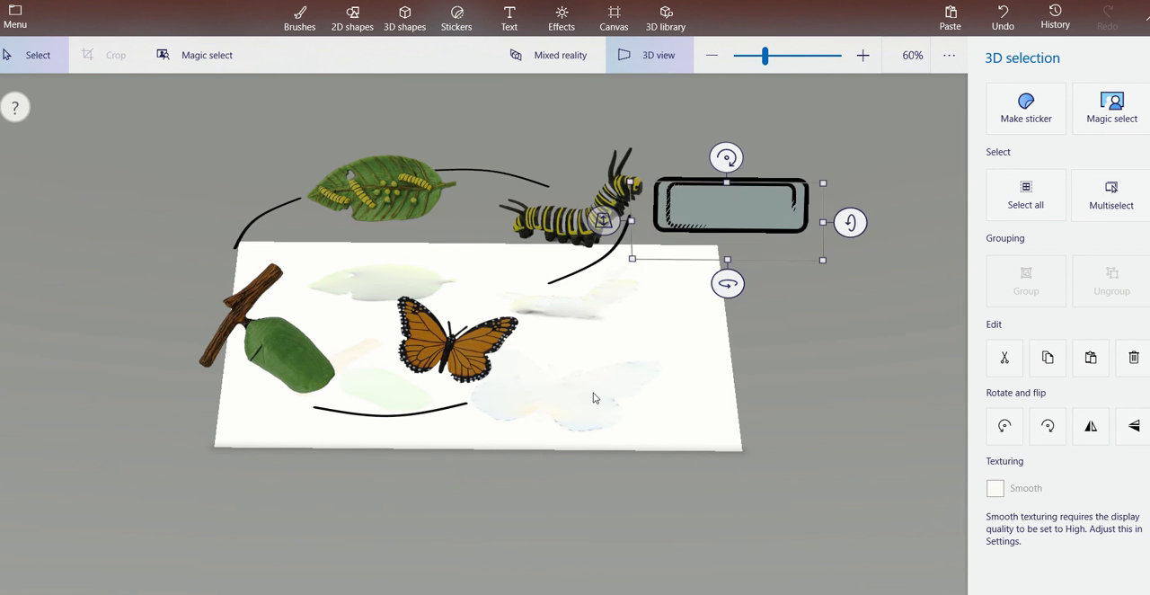
drag(739, 201, 483, 271)
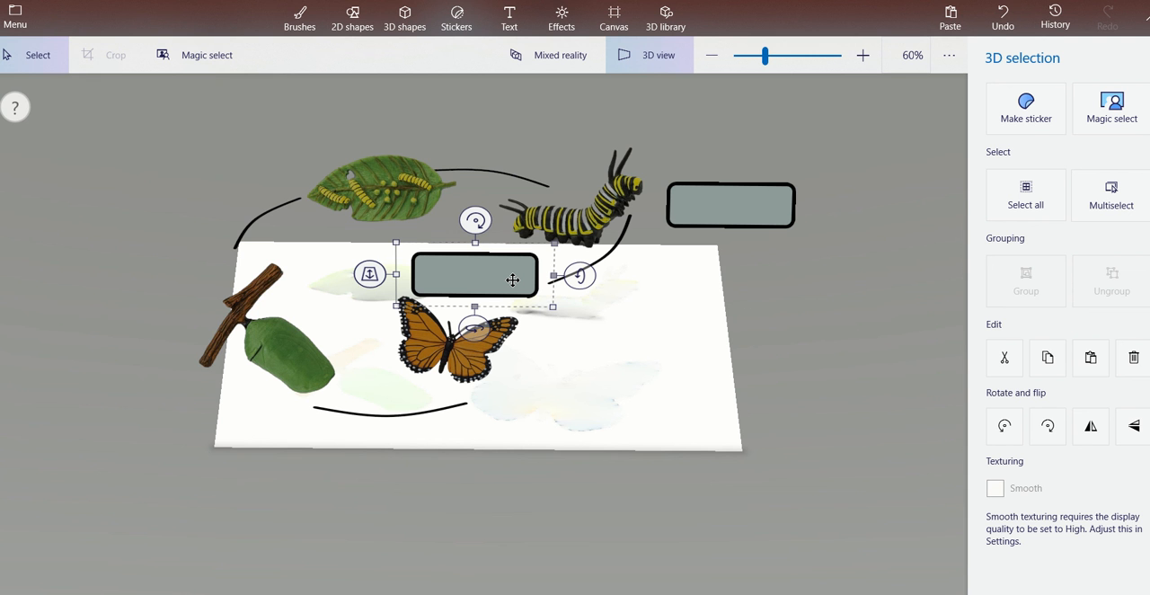
key(Delete)
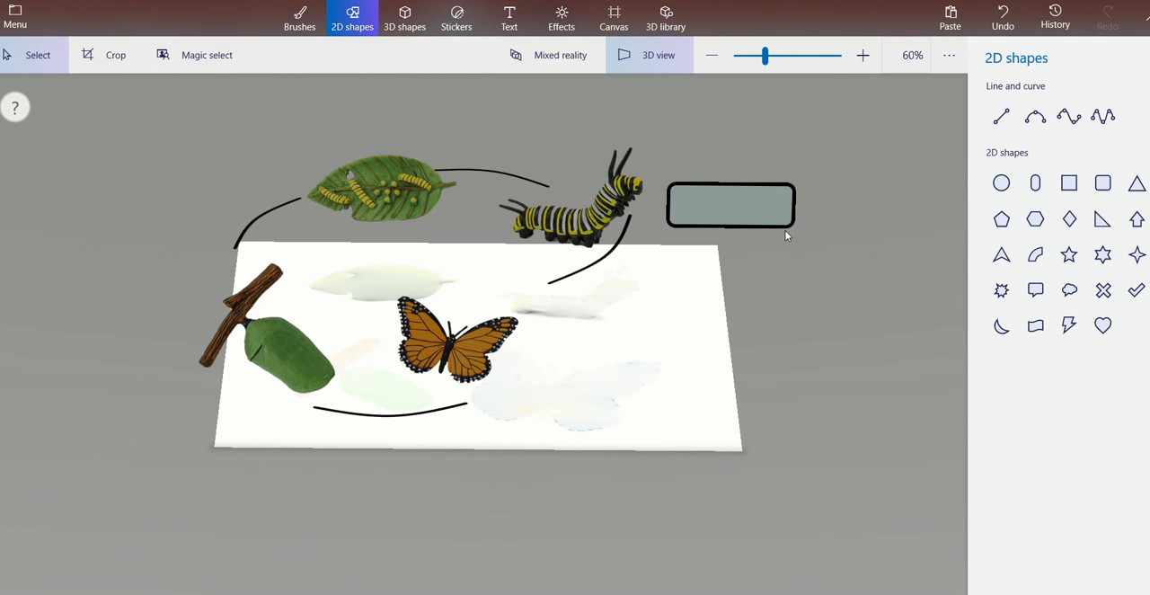
Draw a second rounded square beside the butterfly, set its fill to None, and turn it into a 3D object.
click(1103, 184)
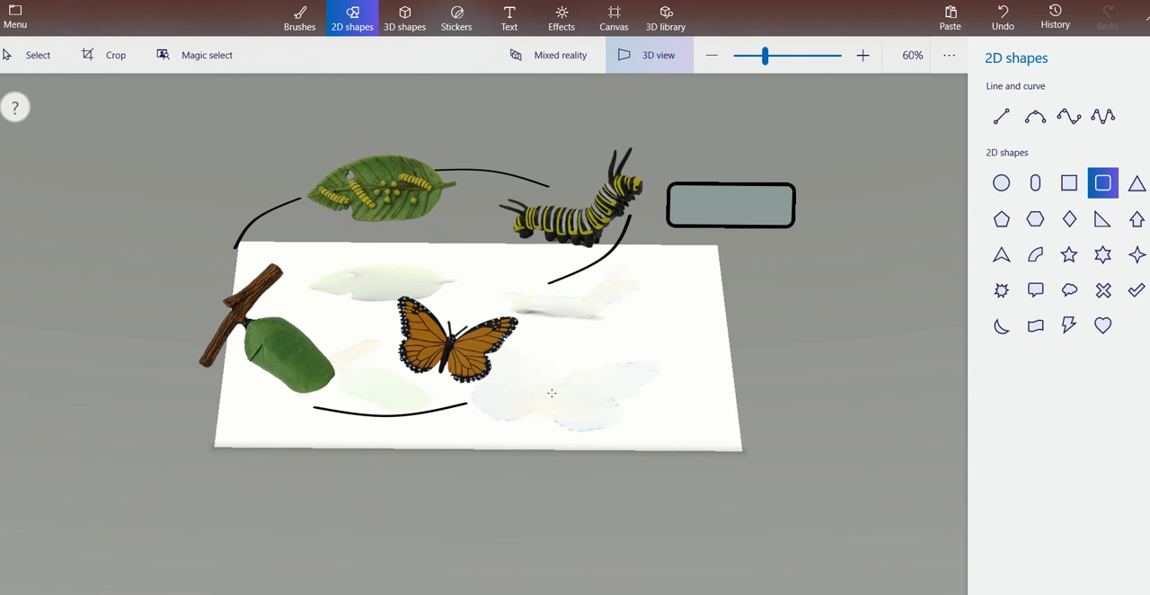
drag(545, 350, 666, 422)
drag(580, 378, 560, 362)
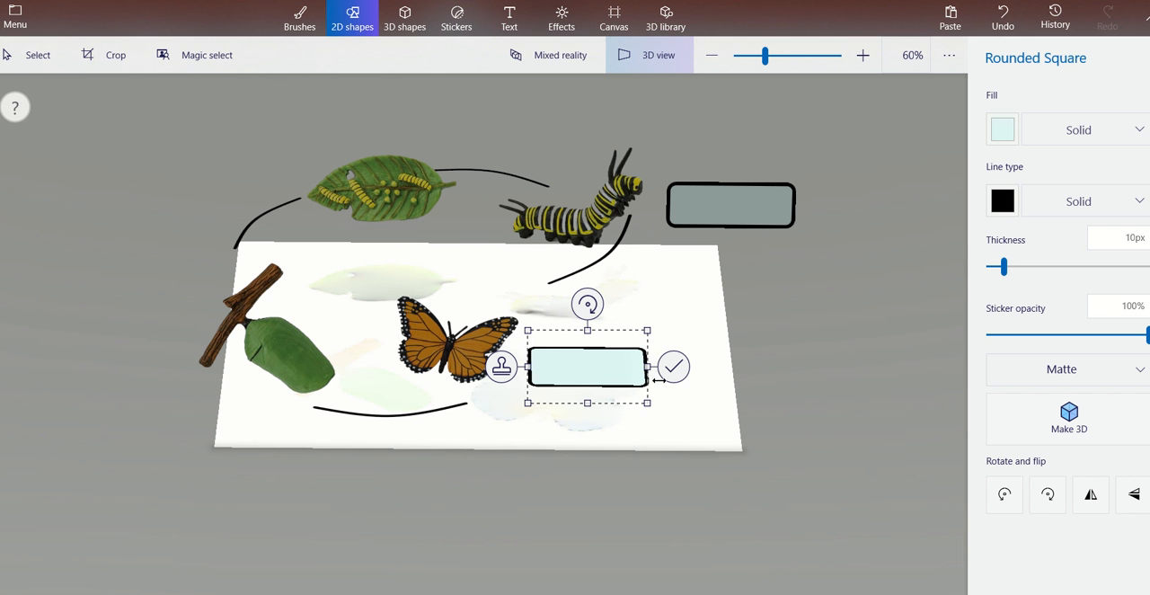
click(1078, 140)
click(1073, 94)
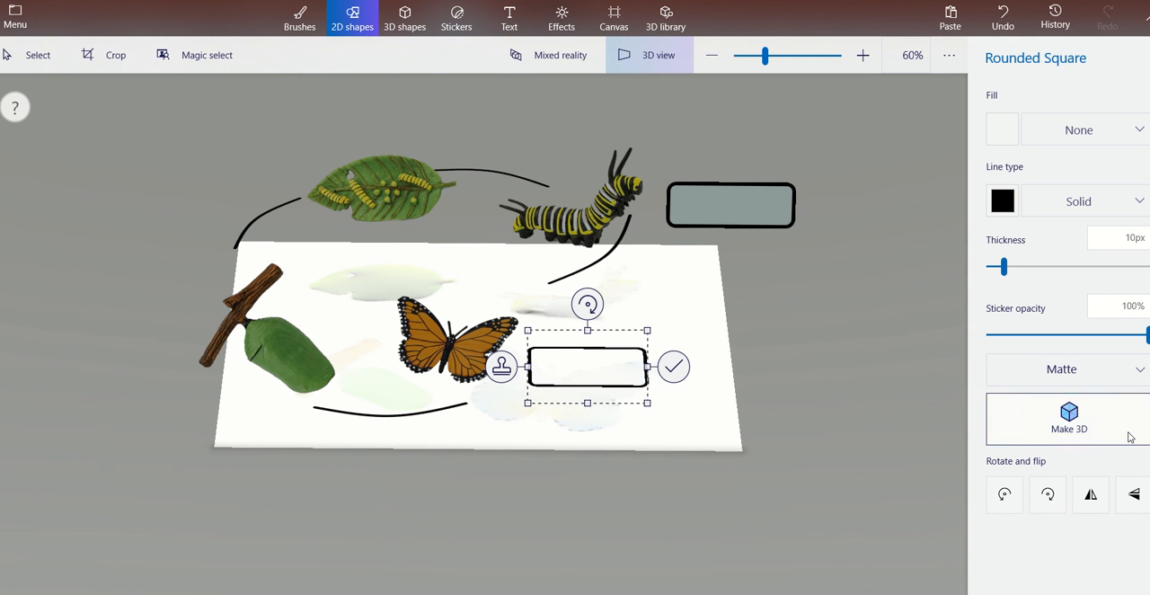
click(1069, 418)
Tilt the unfilled rounded frame upright beside the butterfly and shrink it slightly.
drag(589, 269, 593, 364)
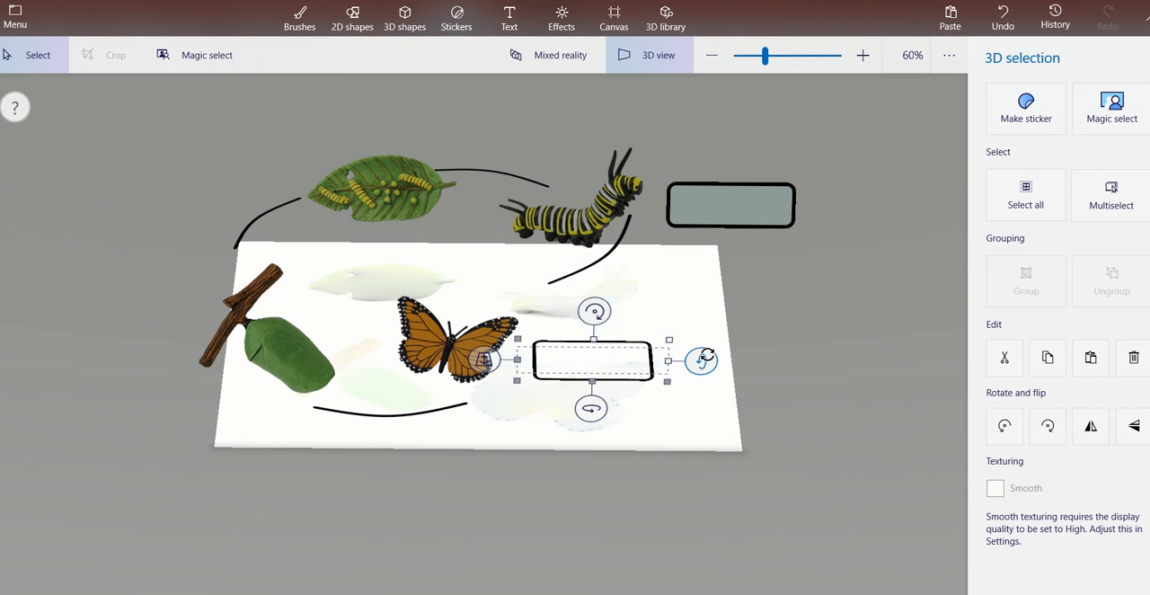
drag(706, 359, 698, 386)
drag(627, 343, 629, 316)
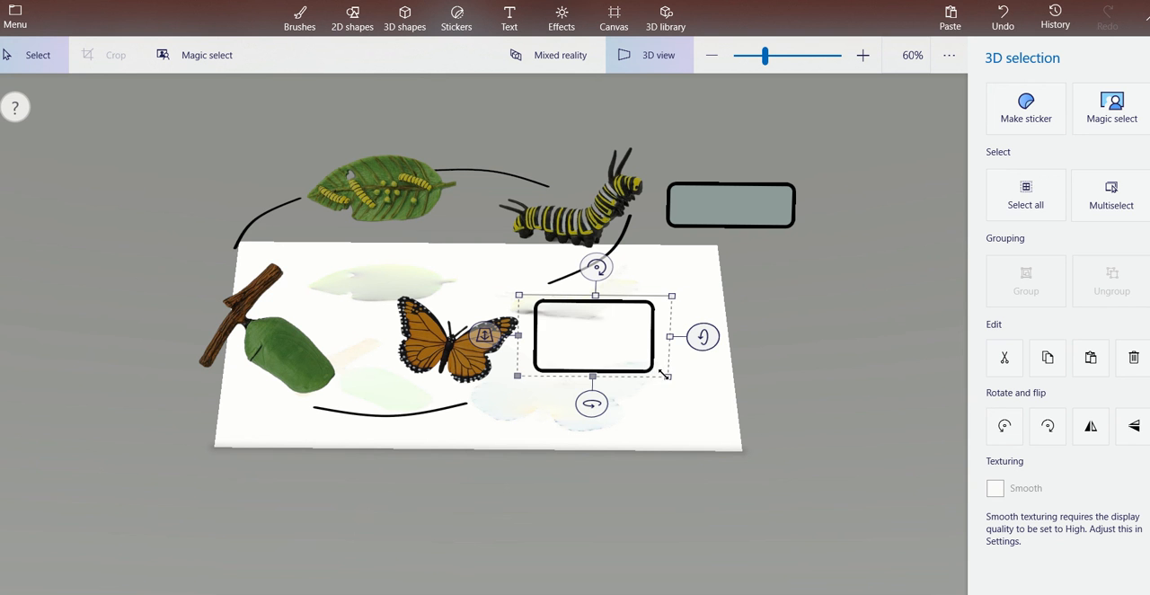
drag(666, 375, 675, 335)
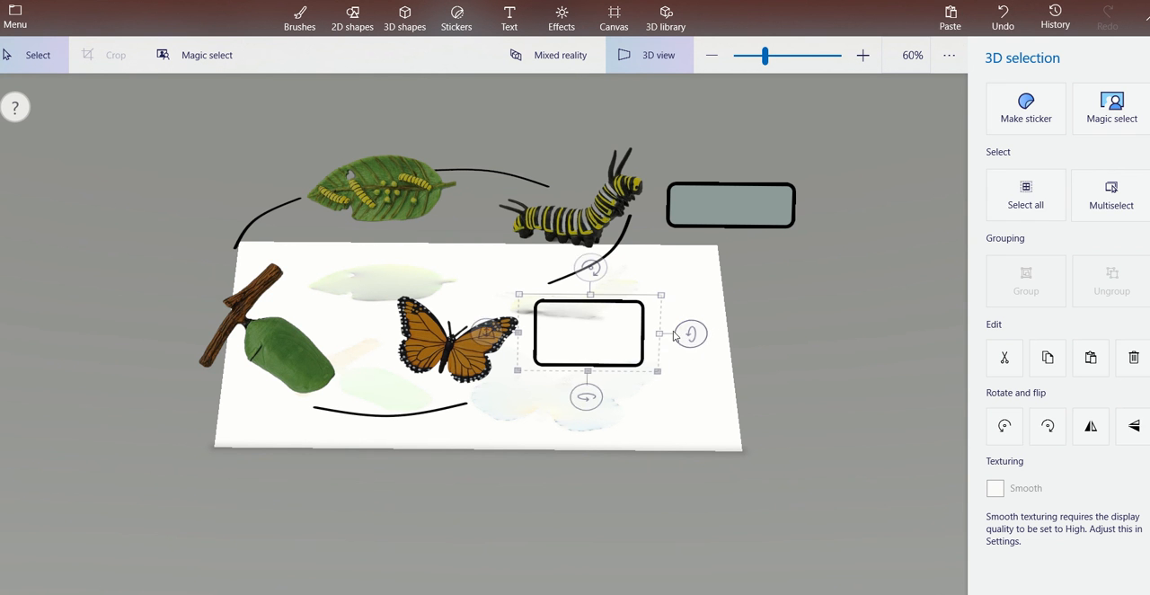
Reduce the height of the unfilled rounded frame beside the butterfly and stretch it wider into a label-shaped box.
drag(588, 371, 590, 348)
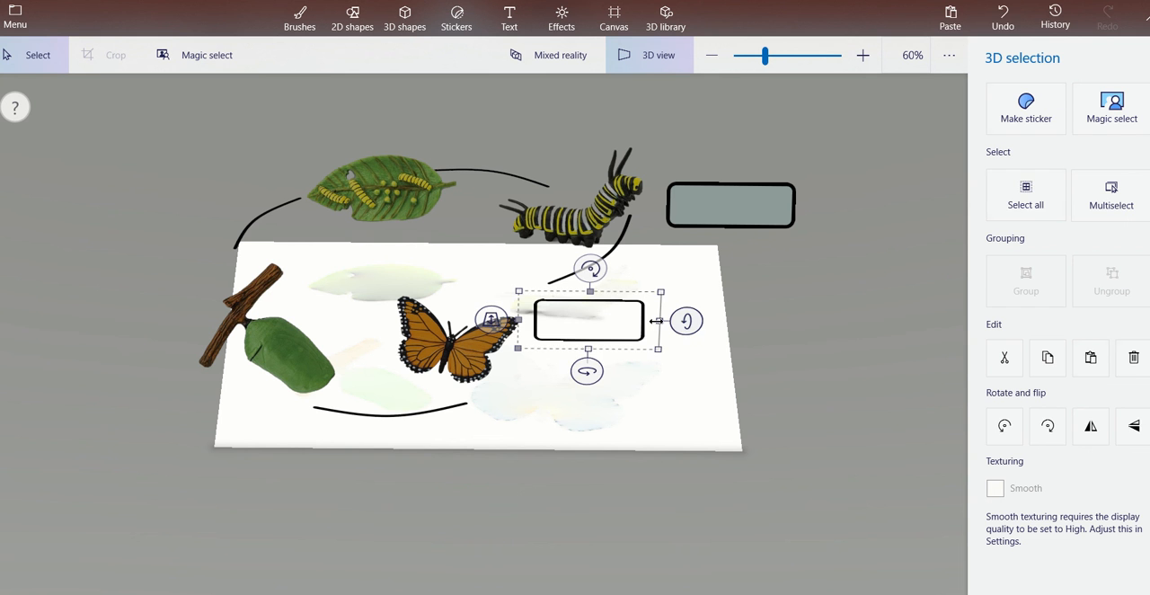
drag(657, 321, 688, 324)
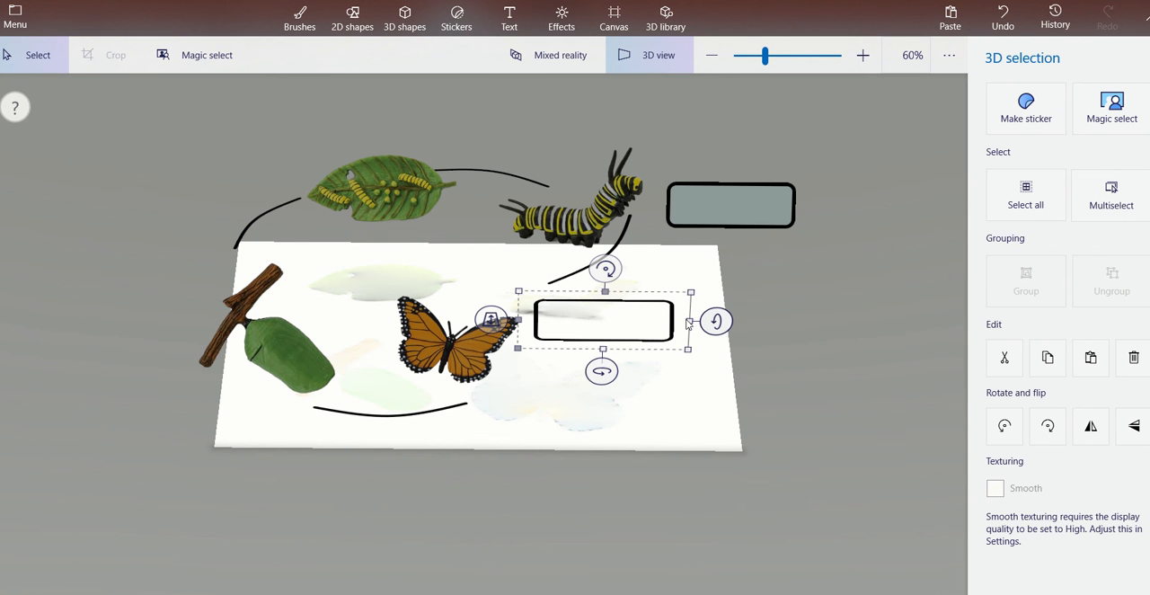
click(692, 401)
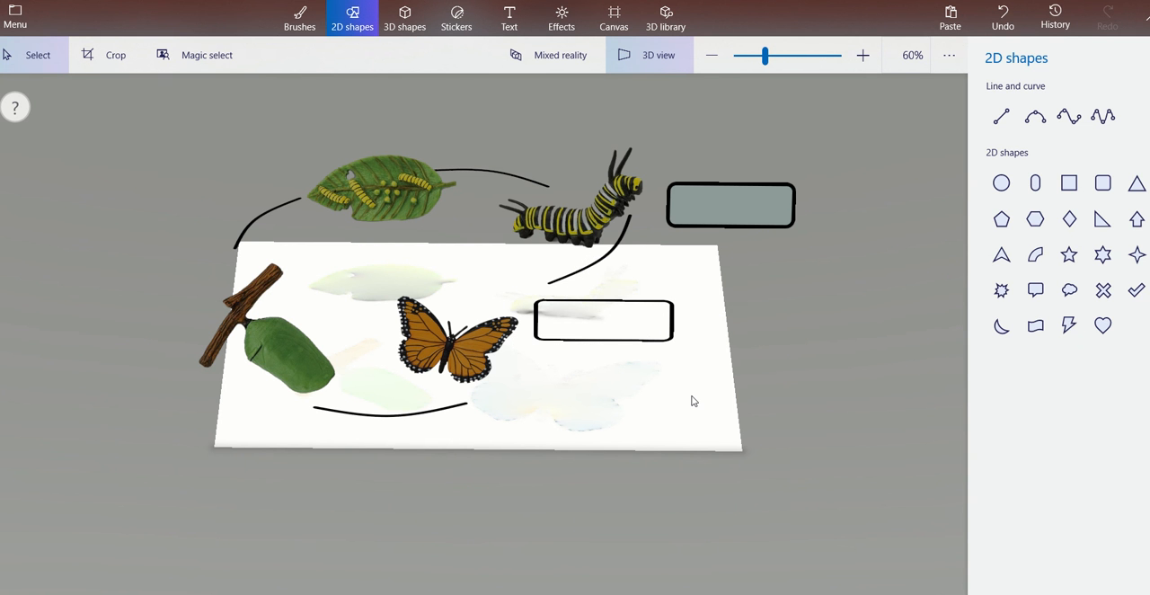
Draw an unfilled rounded square with a 10px solid black outline beside the chrysalis and make it a 3D object.
click(1103, 185)
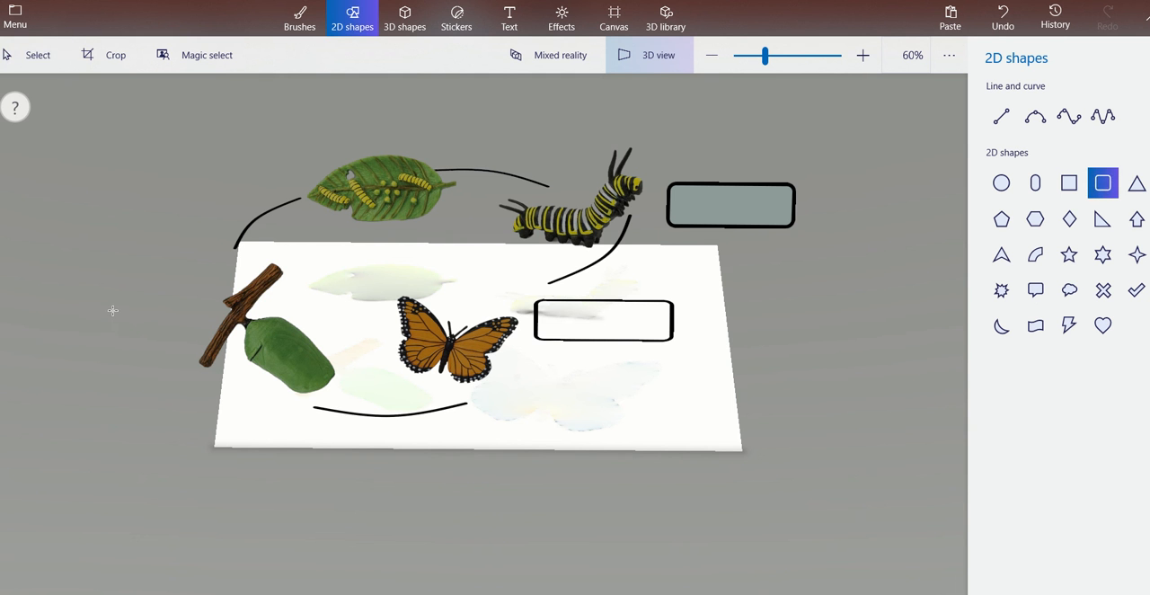
drag(76, 315, 200, 353)
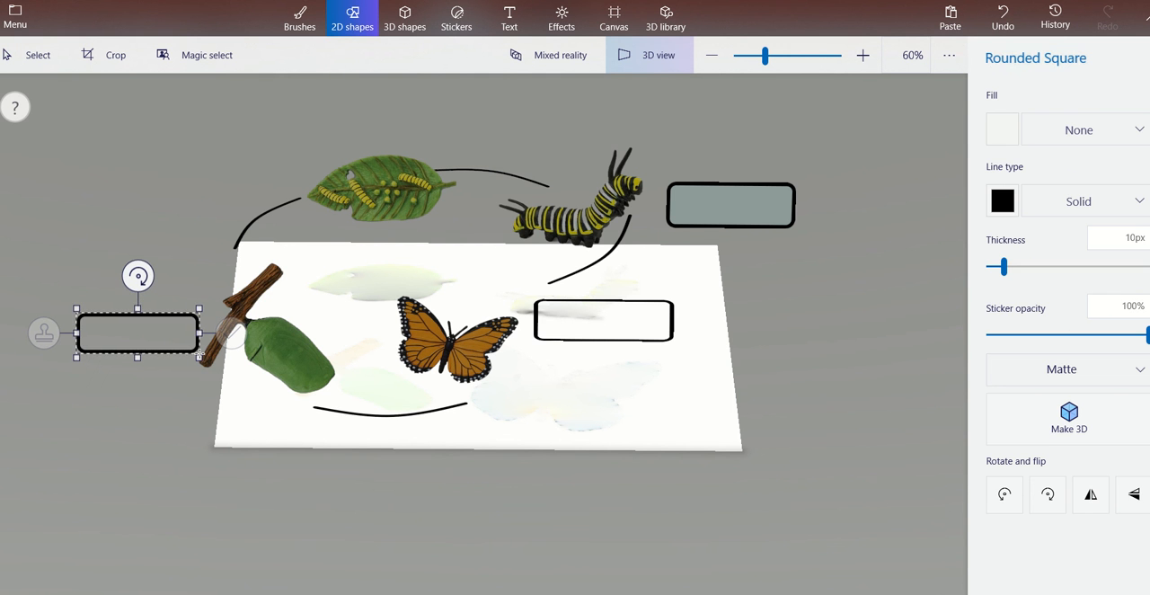
click(1093, 428)
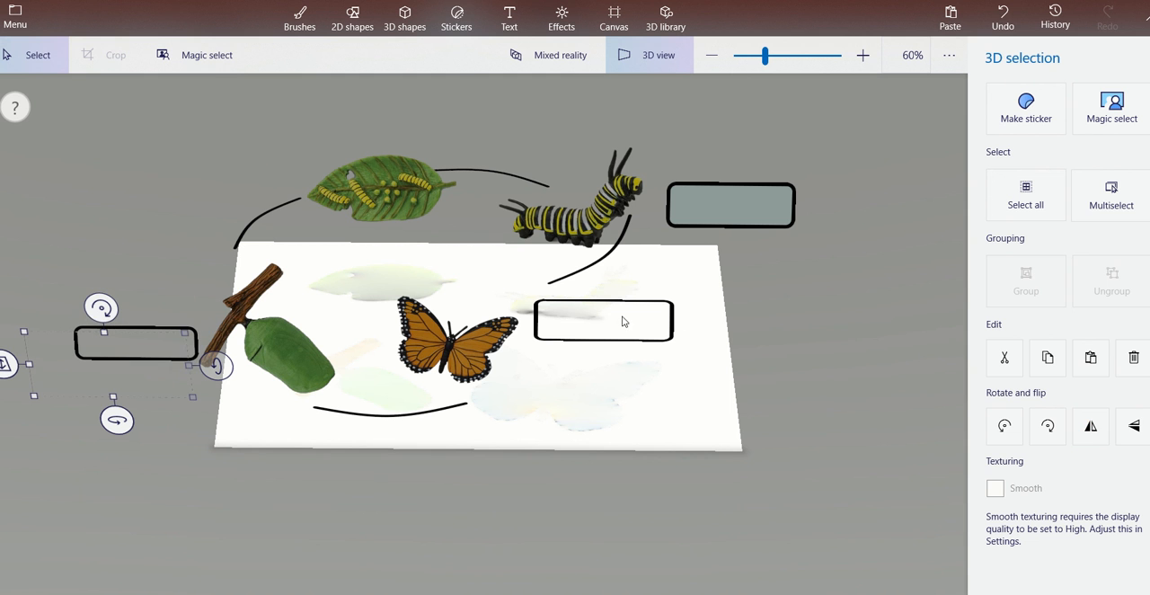
click(154, 303)
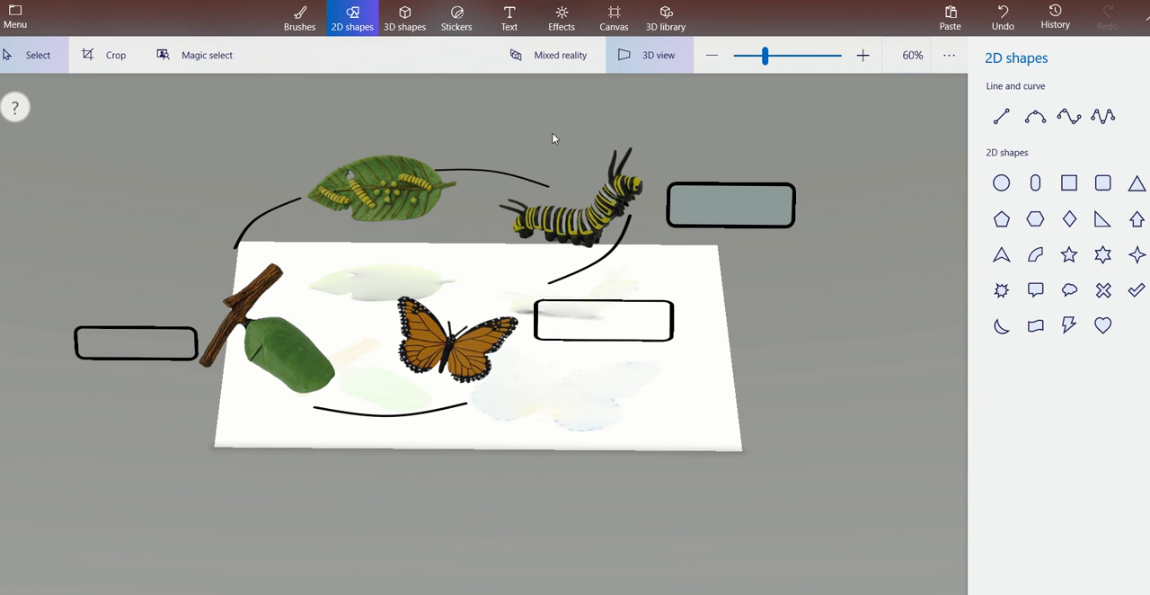
Draw an unfilled rounded square above the leaf, make it a 3D object, and move it clear of the leaf.
click(1104, 183)
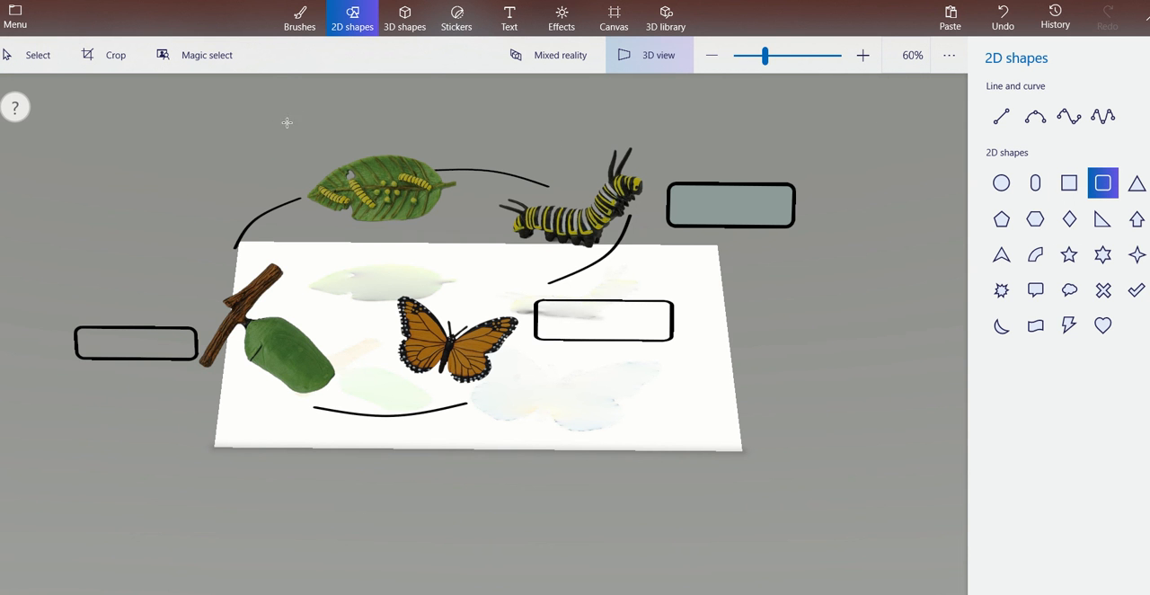
drag(286, 123, 430, 151)
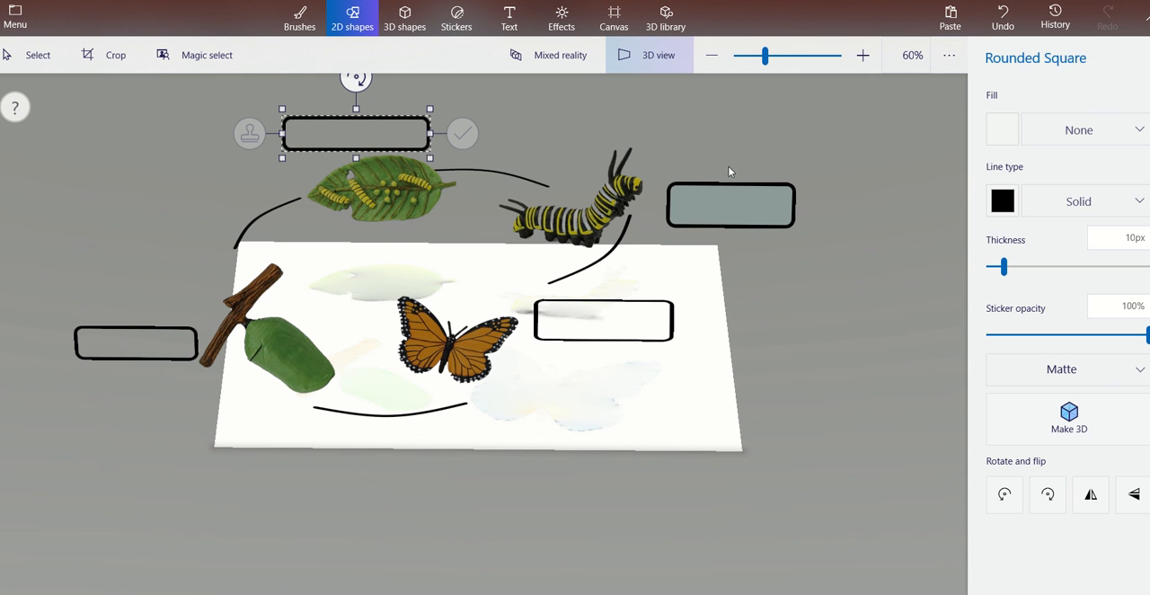
click(1095, 414)
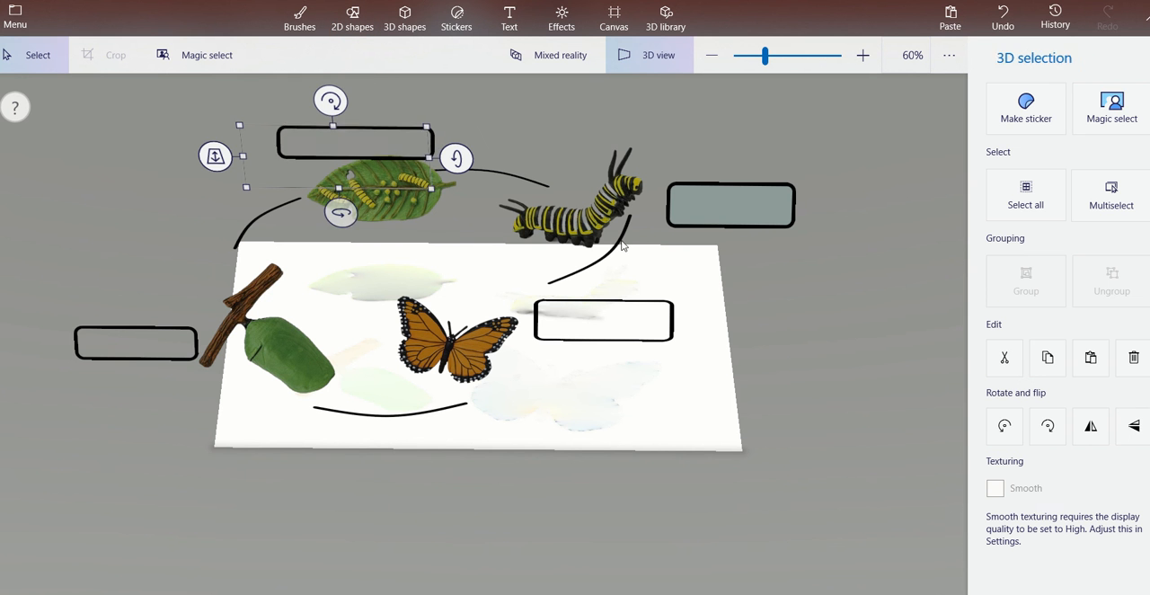
click(337, 123)
drag(337, 124, 367, 112)
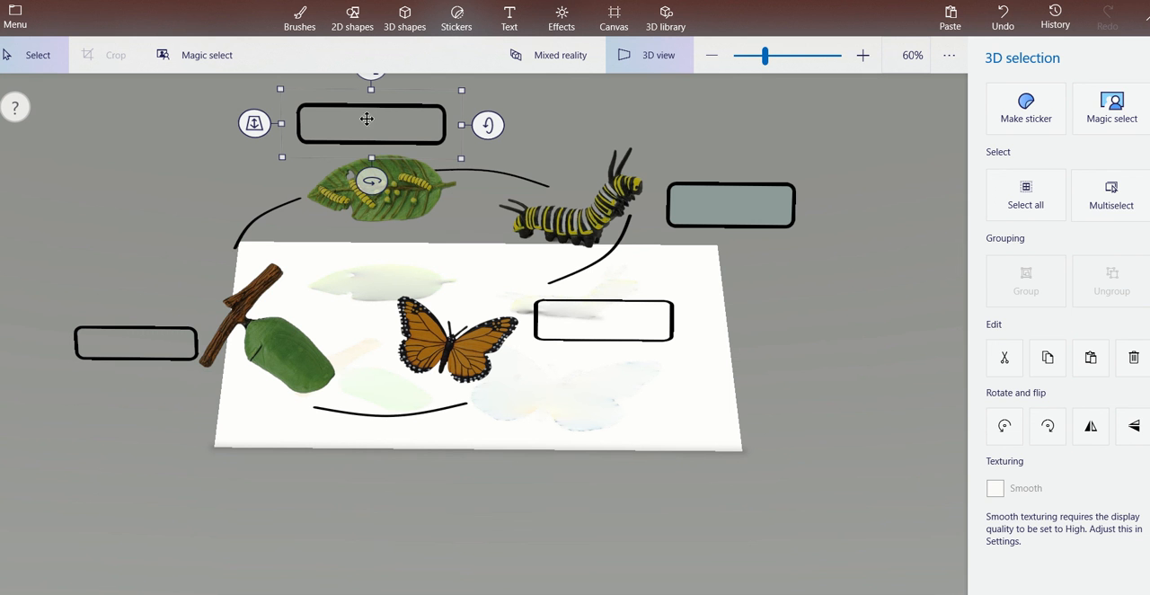
click(842, 375)
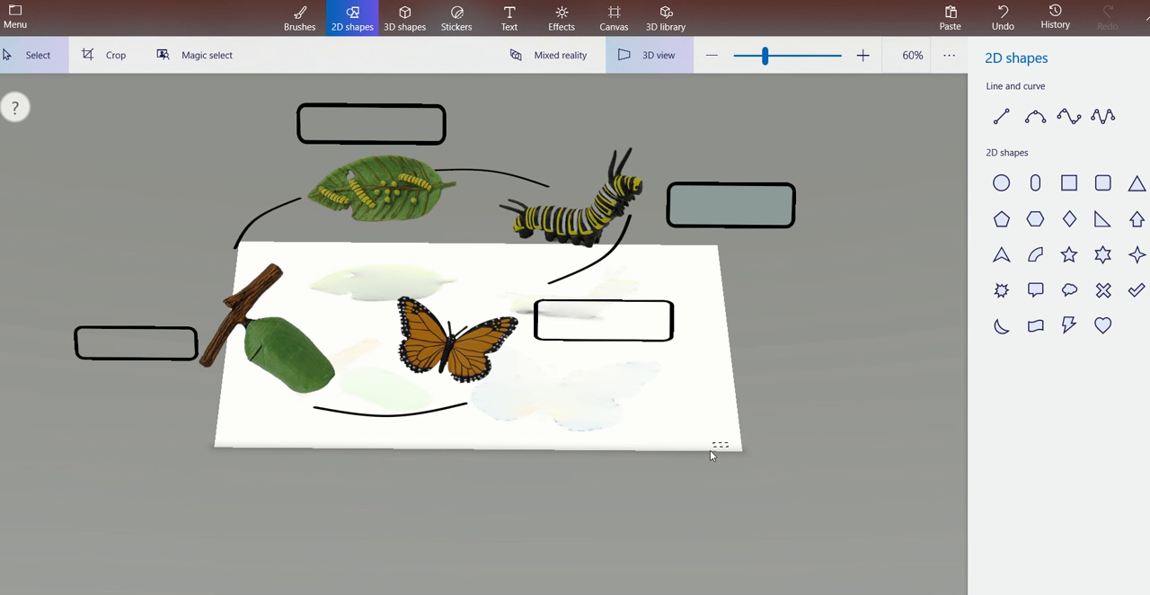
drag(705, 447, 717, 382)
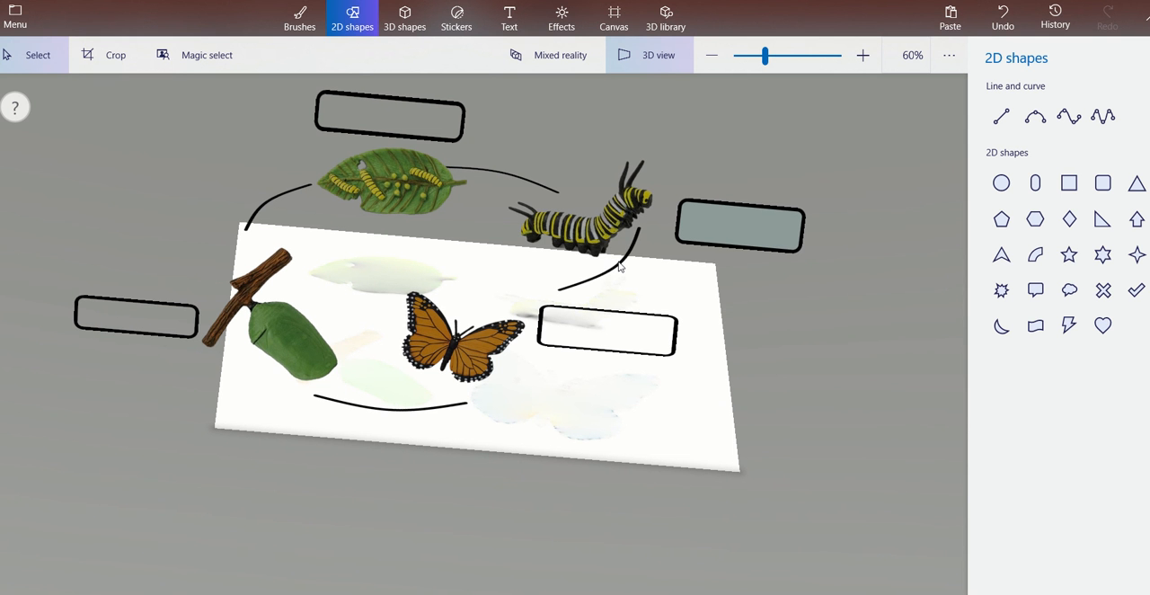
click(598, 235)
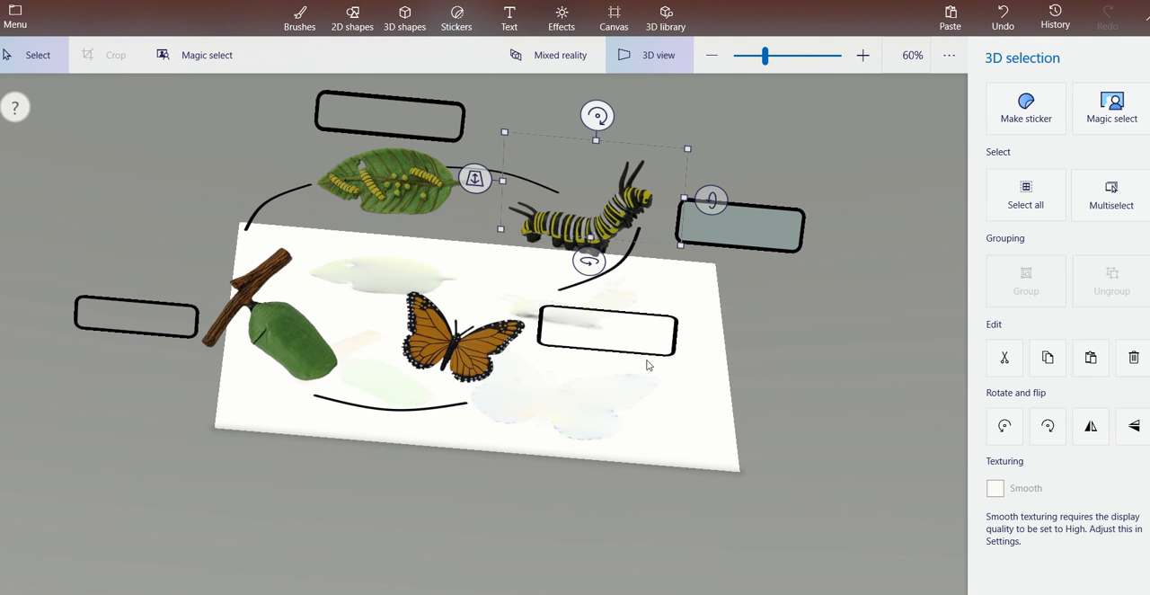
click(656, 296)
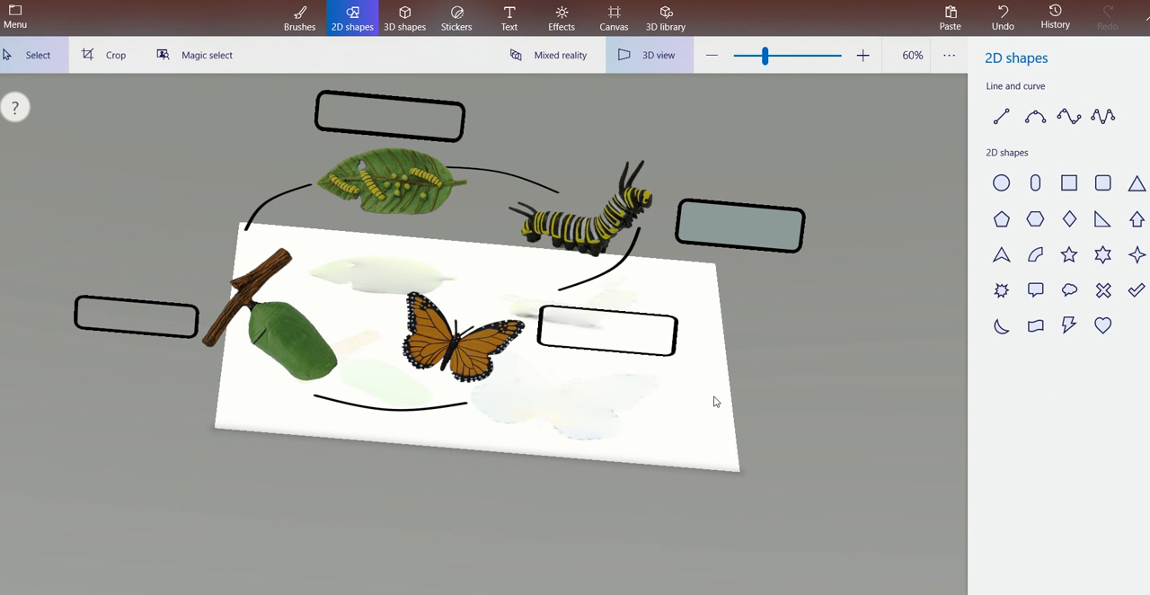
drag(717, 402, 702, 381)
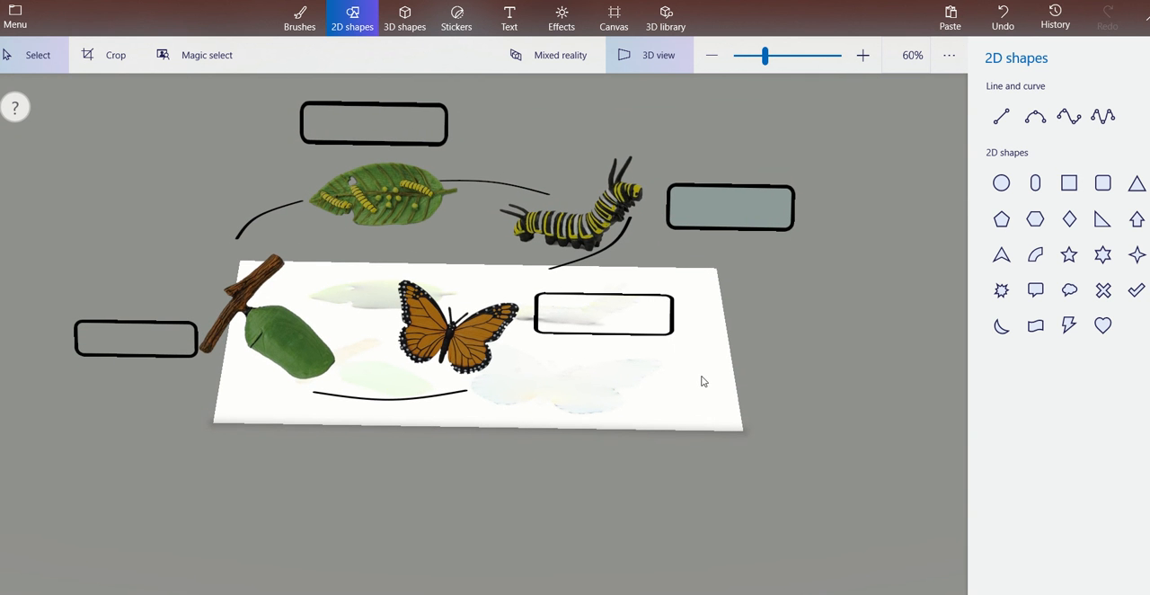
click(300, 16)
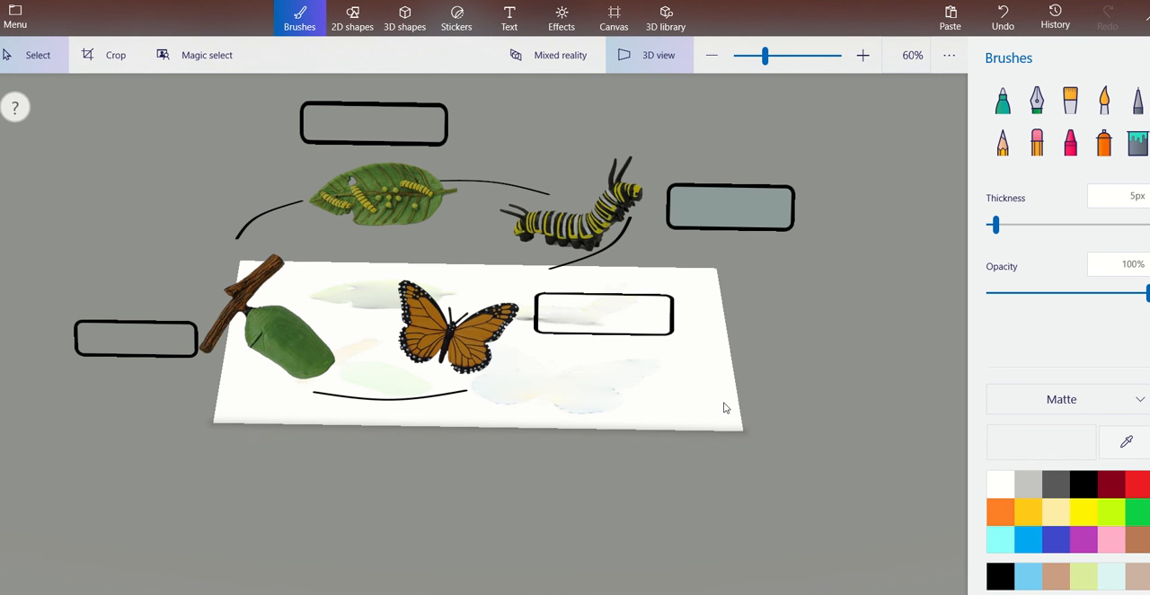
mouse_move(725, 408)
mouse_down()
mouse_move(690, 342)
mouse_move(710, 329)
mouse_move(726, 415)
mouse_move(770, 336)
mouse_move(734, 333)
mouse_move(721, 410)
mouse_move(724, 396)
mouse_up()
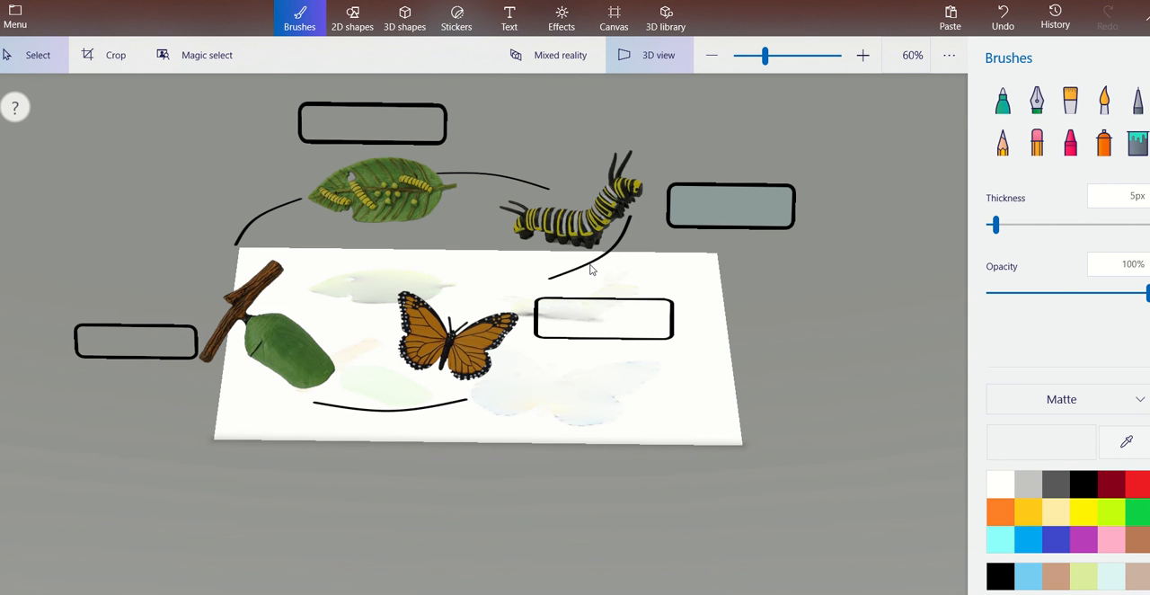
click(347, 27)
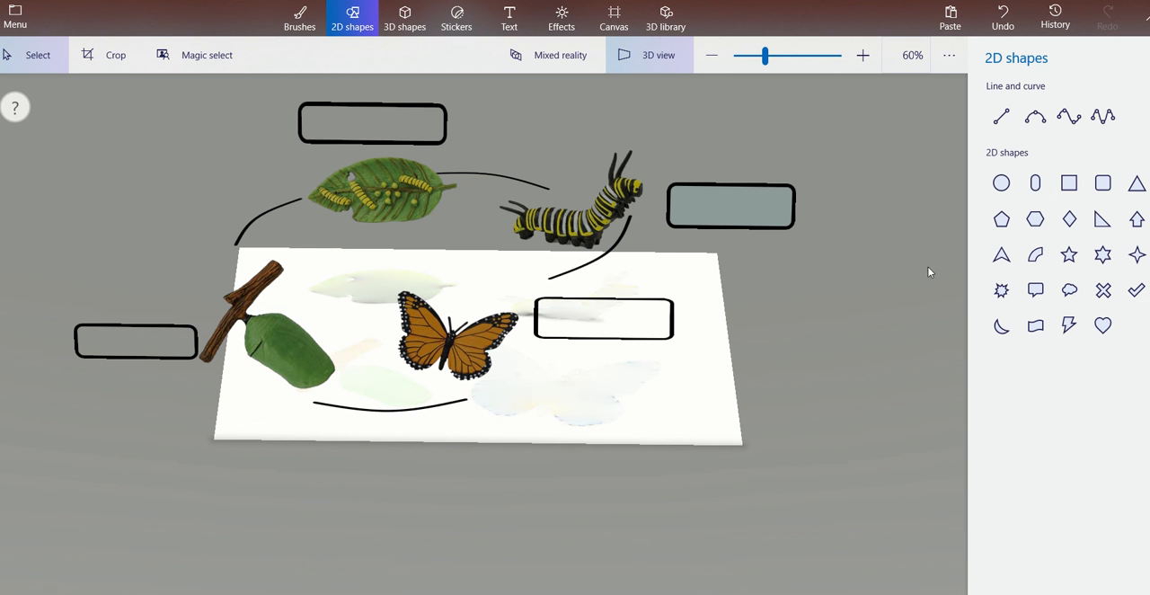
Move the curved line between the caterpillar and the butterfly so it runs from beneath the caterpillar to the butterfly's wing.
mouse_move(732, 431)
mouse_down()
mouse_move(731, 397)
mouse_move(738, 446)
mouse_move(748, 407)
mouse_move(737, 398)
mouse_move(737, 429)
mouse_up()
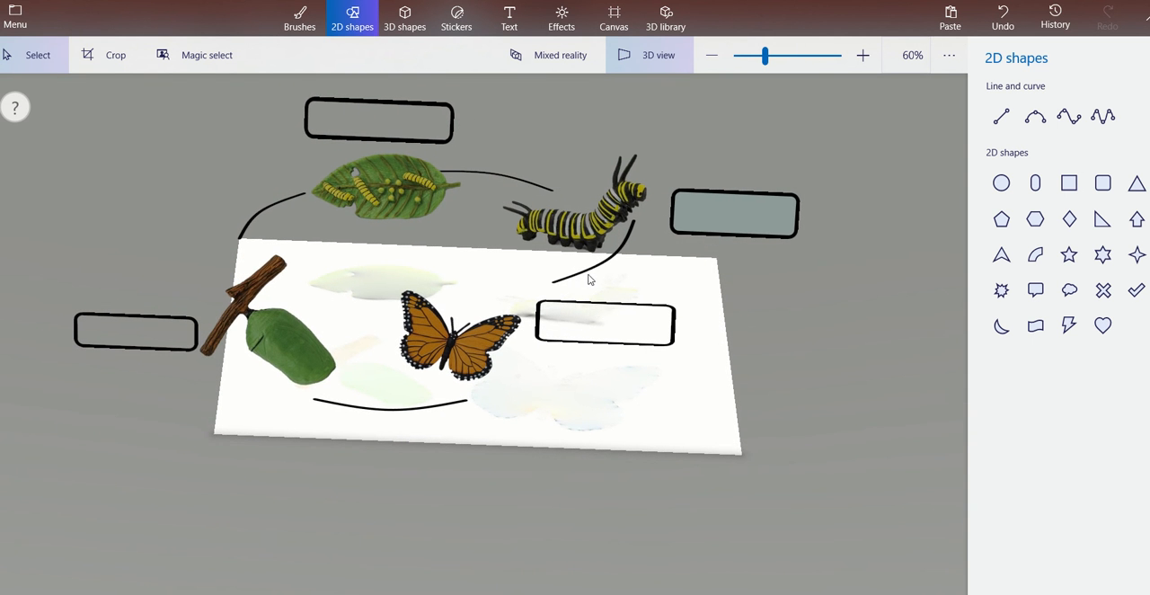
click(589, 276)
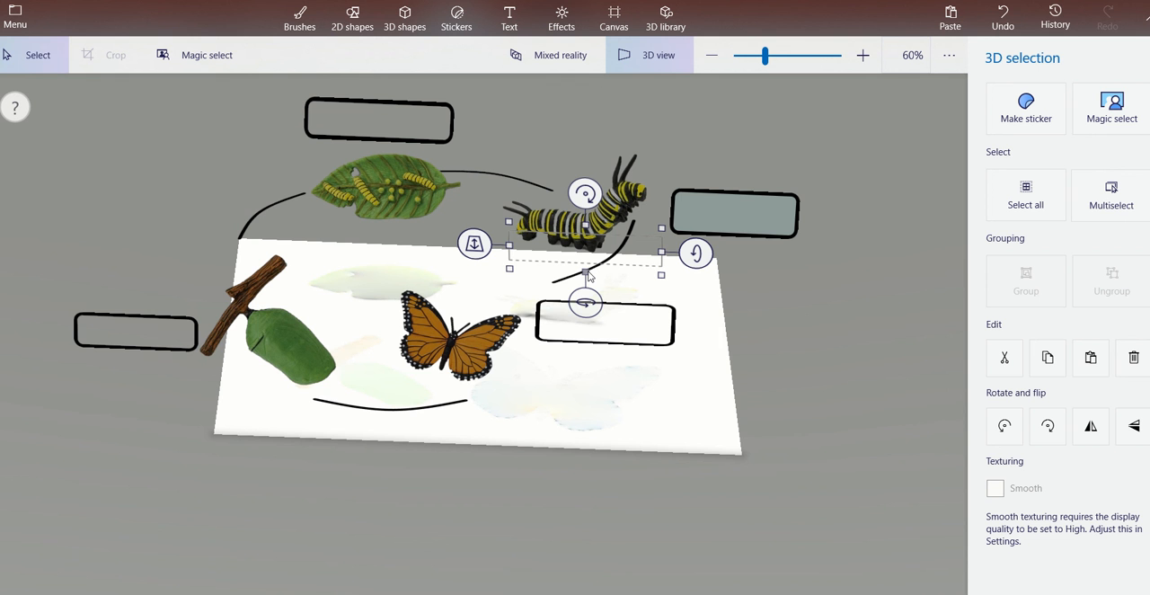
click(579, 271)
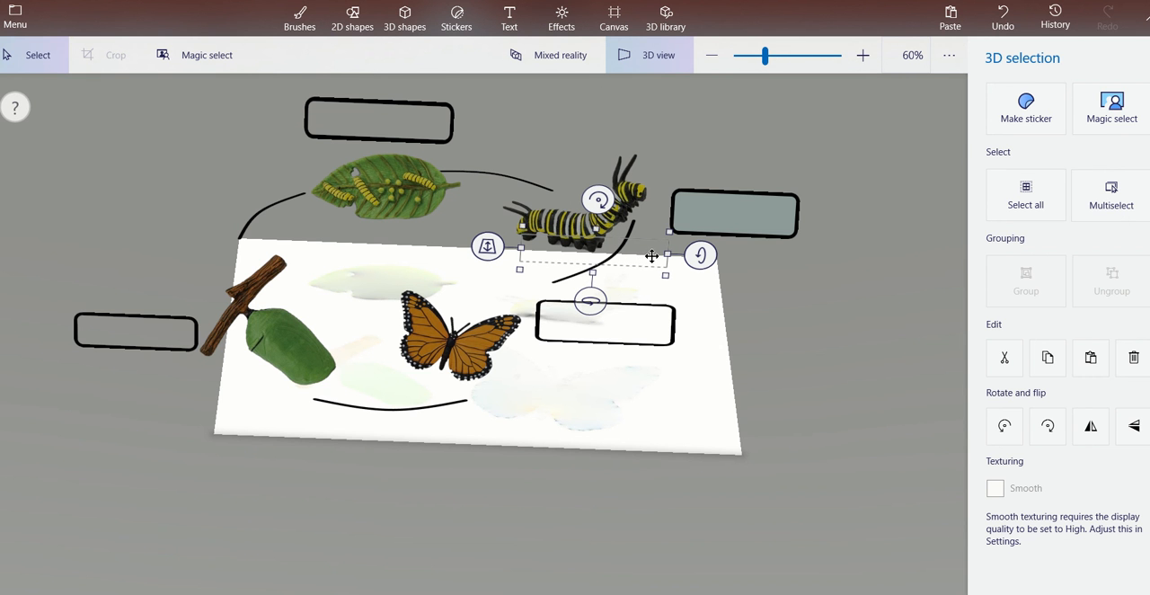
right_click(653, 261)
click(637, 254)
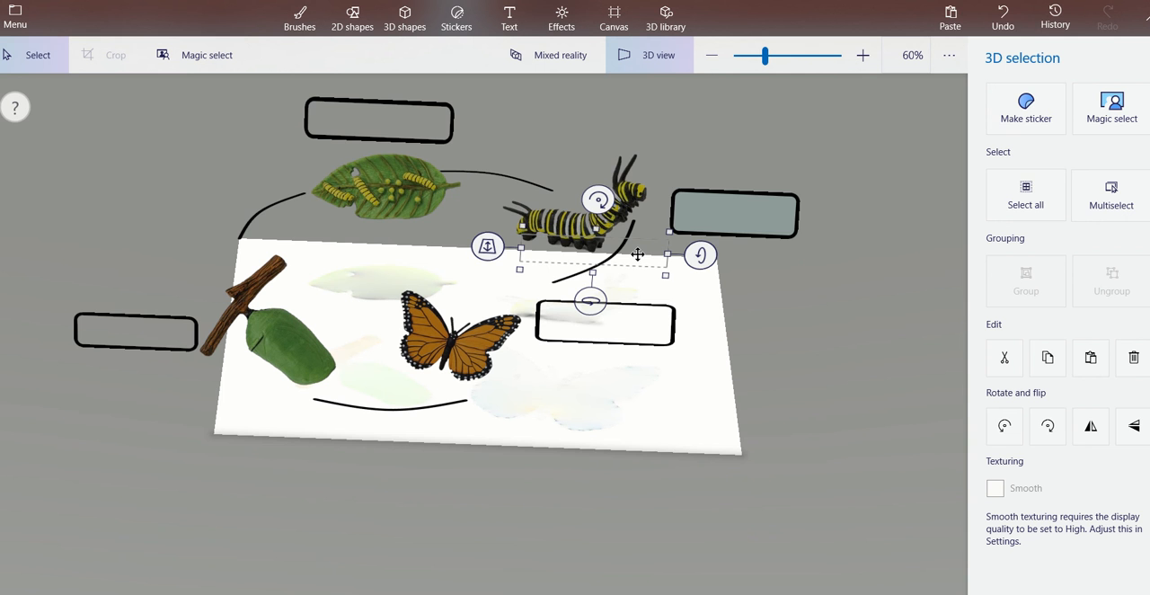
drag(637, 255, 608, 285)
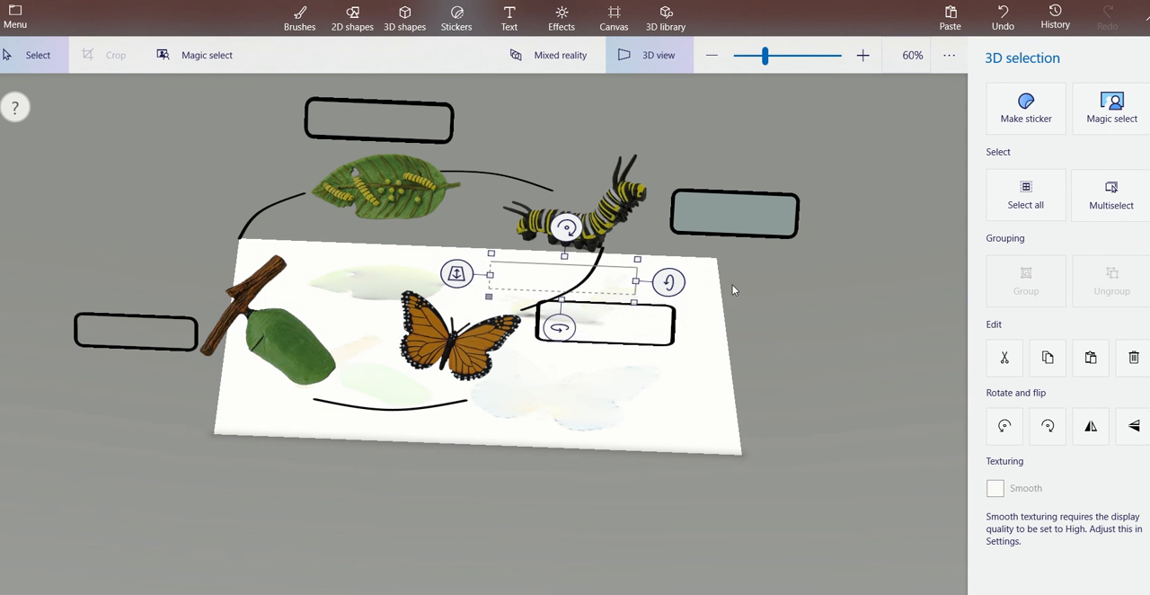
click(733, 288)
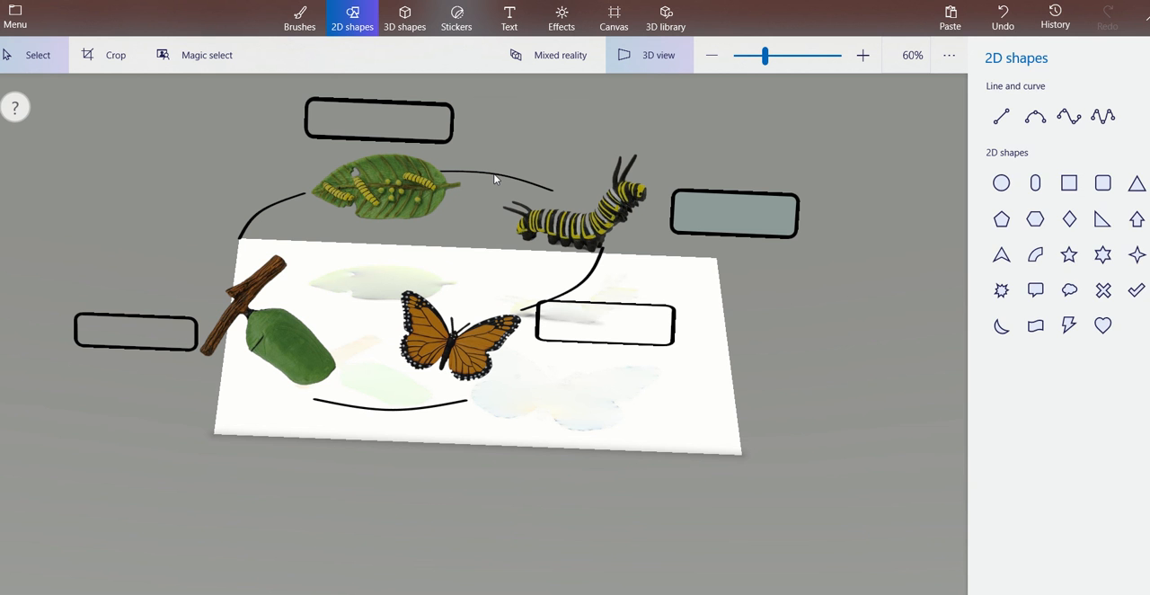
Shift the curved line between the leaf and the caterpillar toward the caterpillar, so it starts at the leaf's tip.
click(494, 179)
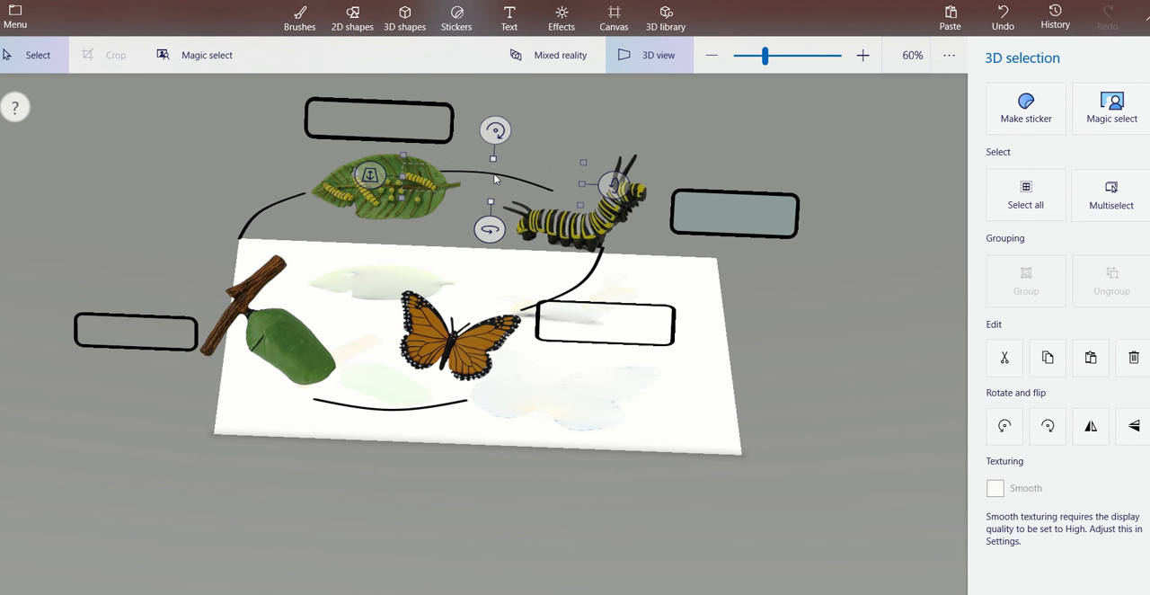
right_click(495, 176)
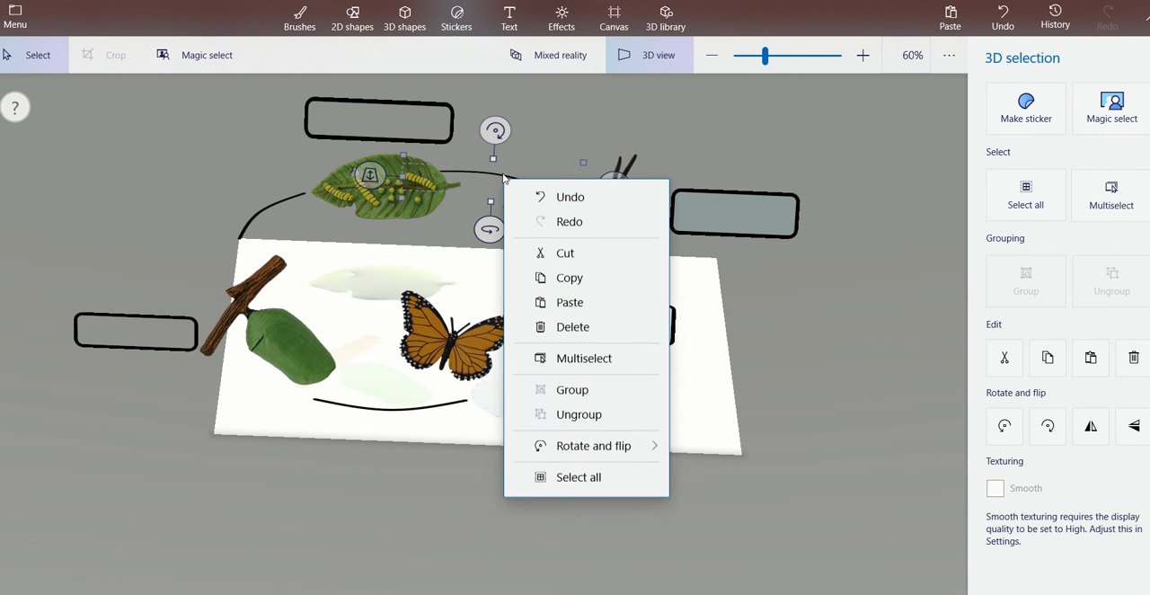
click(497, 174)
drag(497, 174, 519, 174)
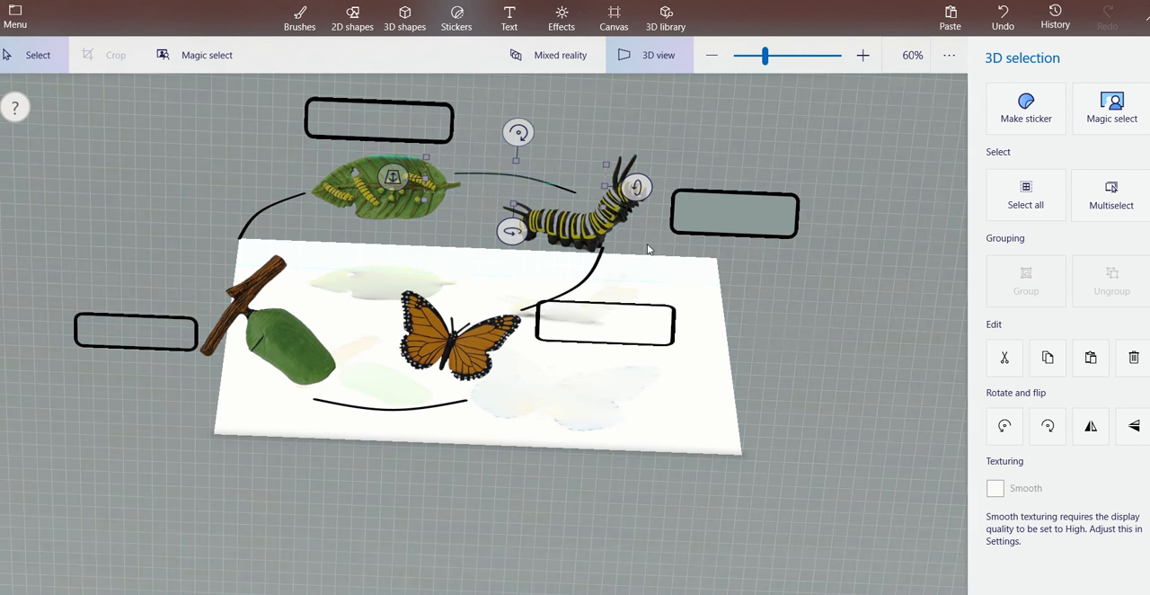
click(780, 341)
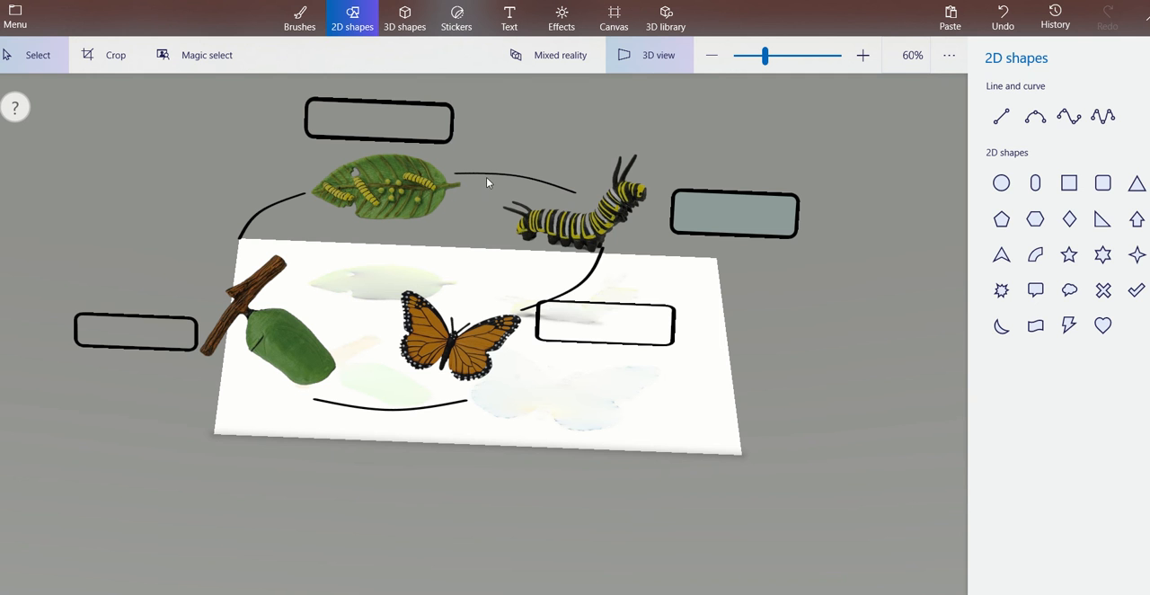
click(403, 187)
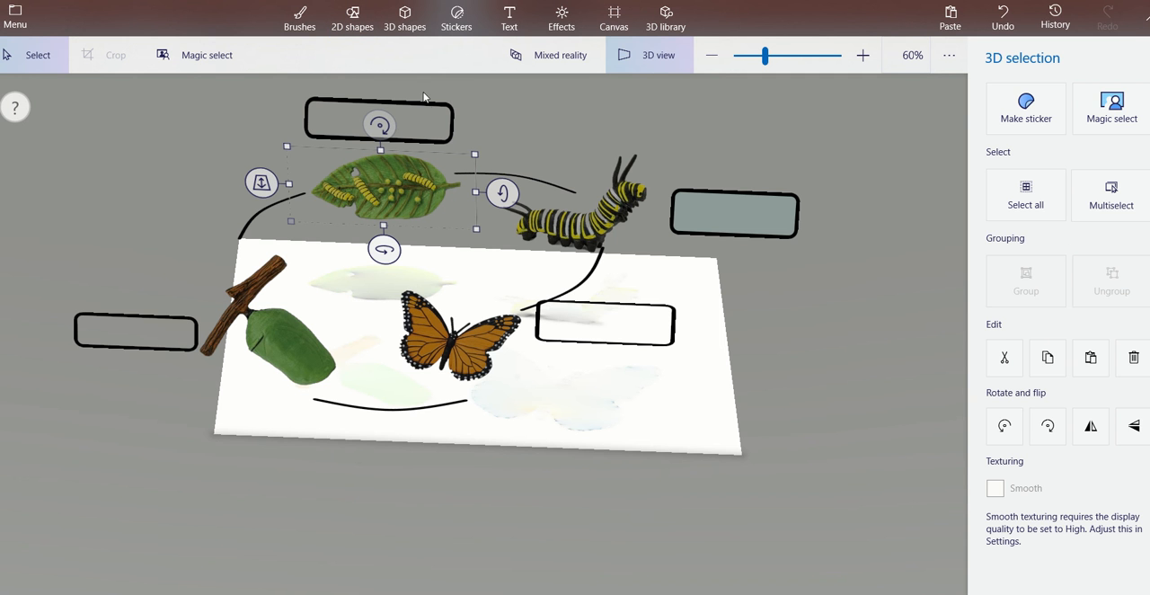
click(437, 131)
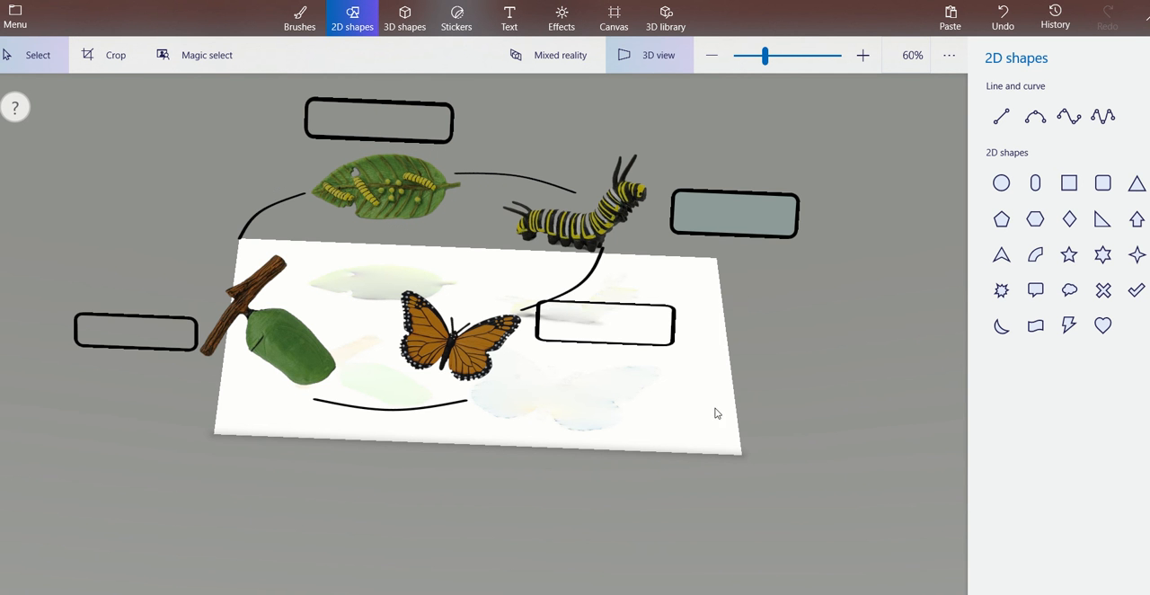
drag(719, 428, 715, 367)
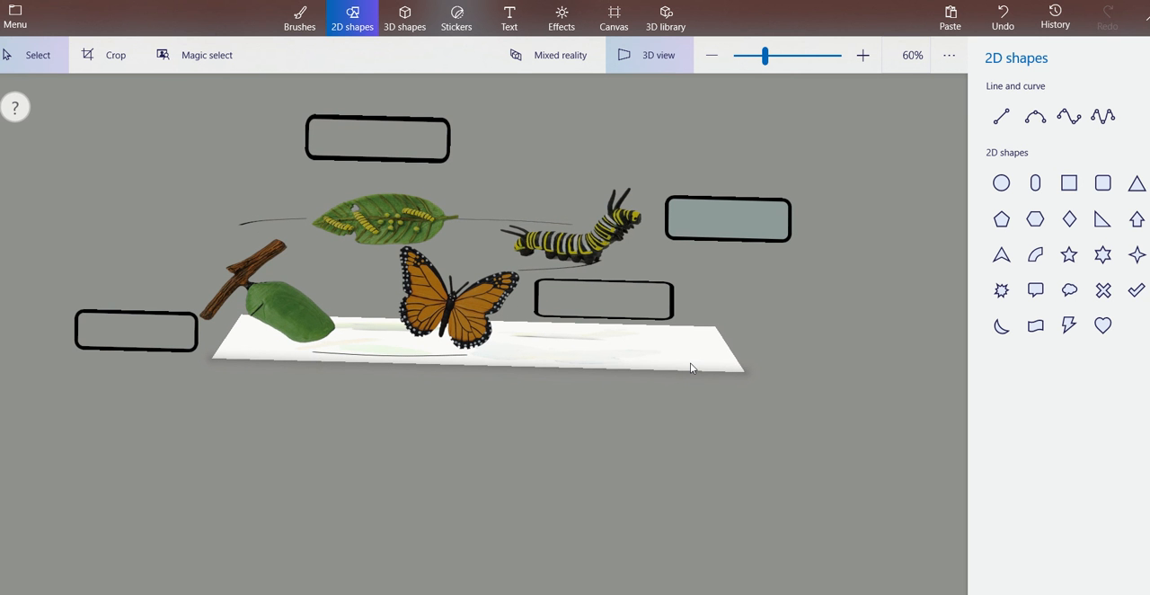
drag(693, 367, 698, 431)
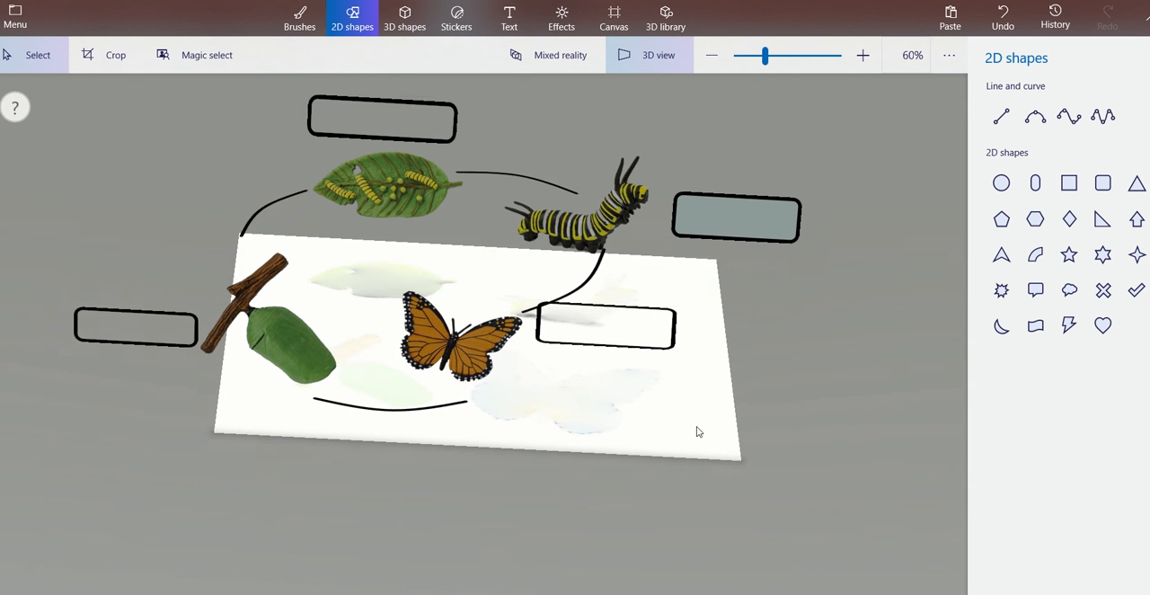
right_click(435, 410)
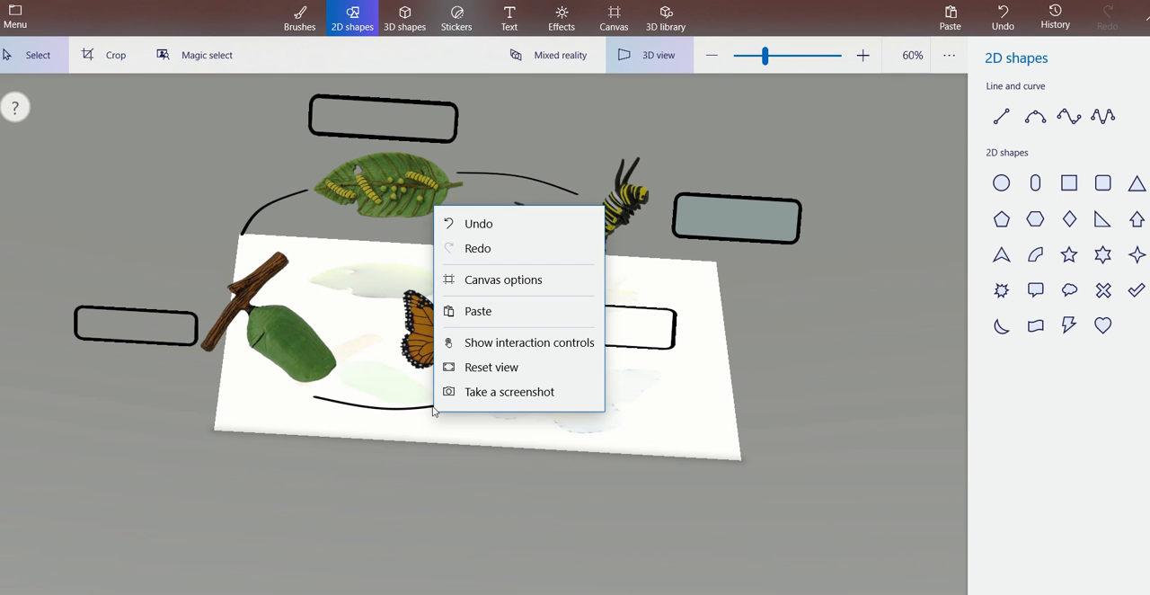
click(405, 416)
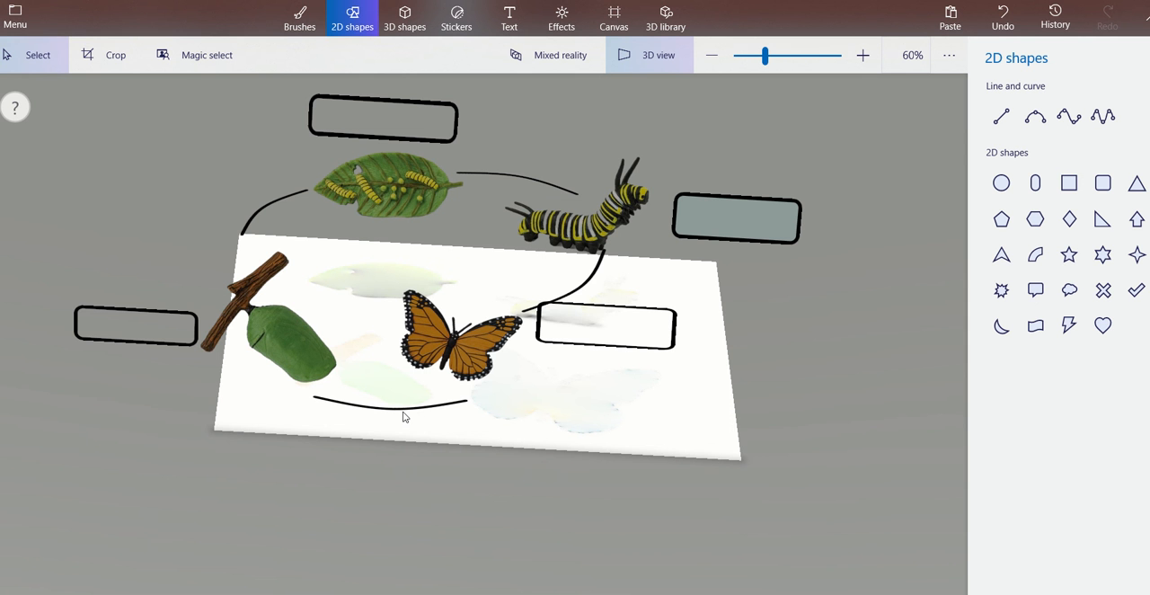
right_click(170, 317)
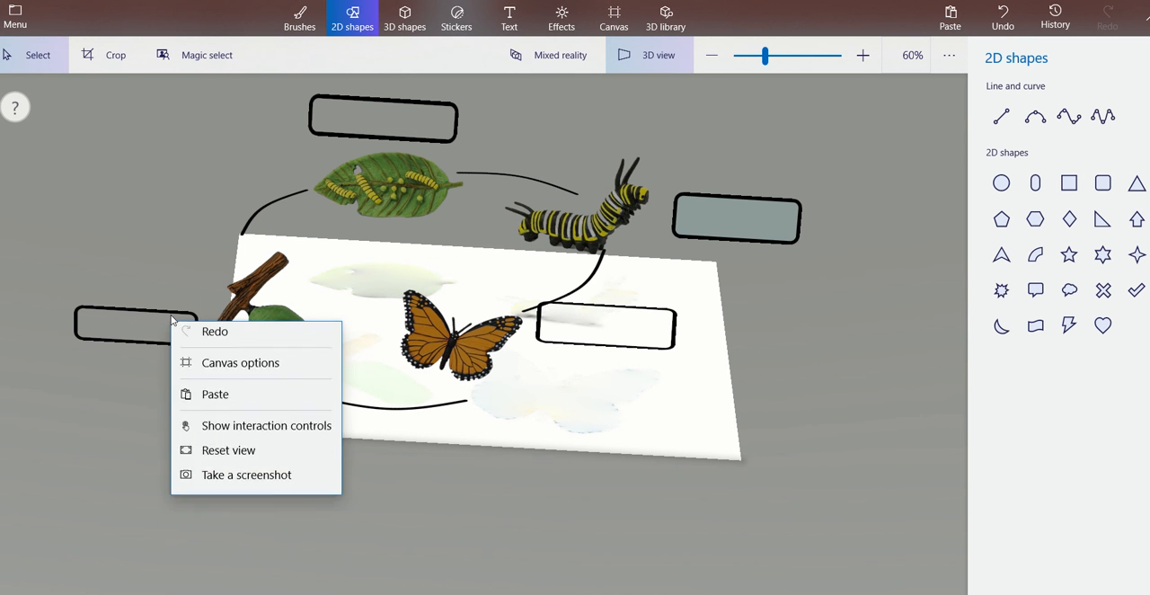
click(142, 321)
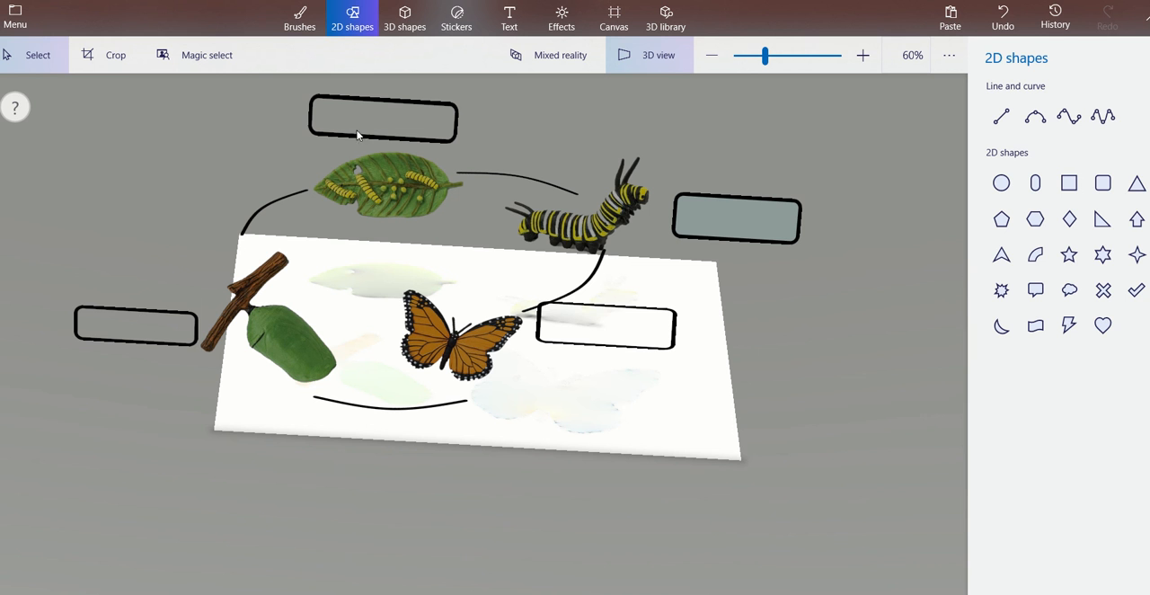
click(391, 209)
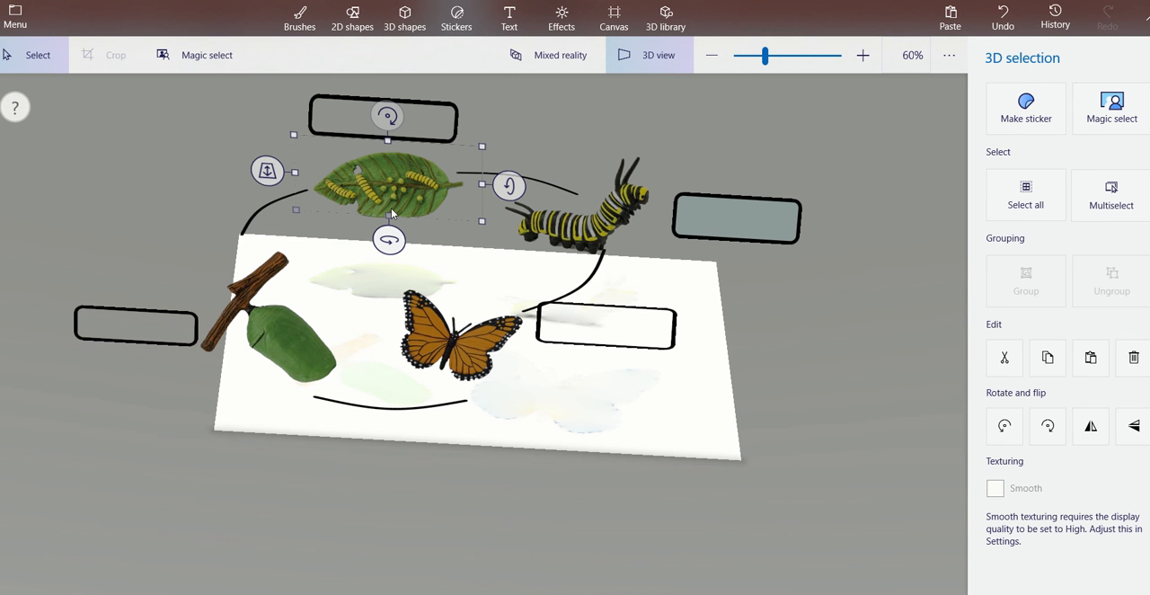
click(623, 214)
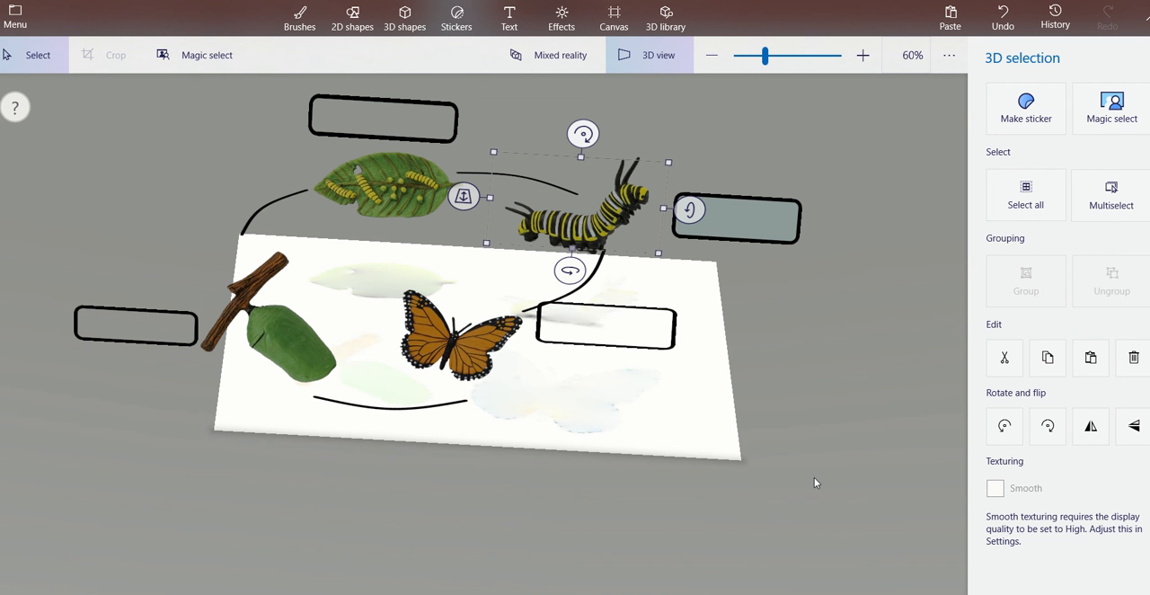
click(703, 452)
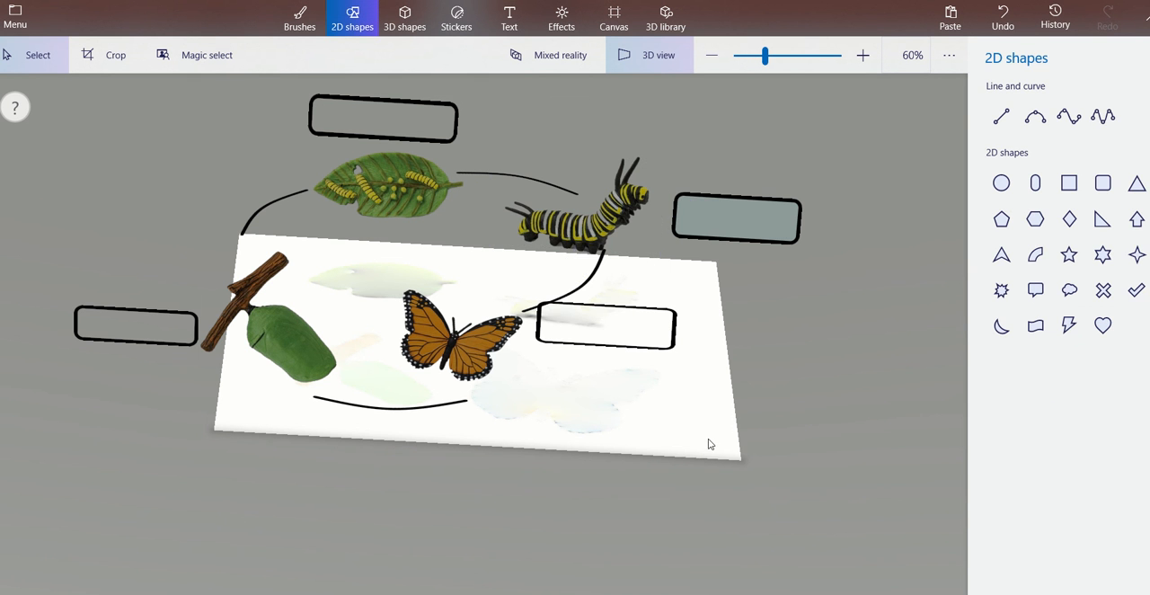
Tilt the 3D view to examine the standing life cycle stages, curved lines and label boxes from different angles.
mouse_move(706, 439)
mouse_down()
mouse_move(704, 385)
mouse_move(710, 422)
mouse_move(684, 424)
mouse_move(686, 393)
mouse_move(708, 443)
mouse_up()
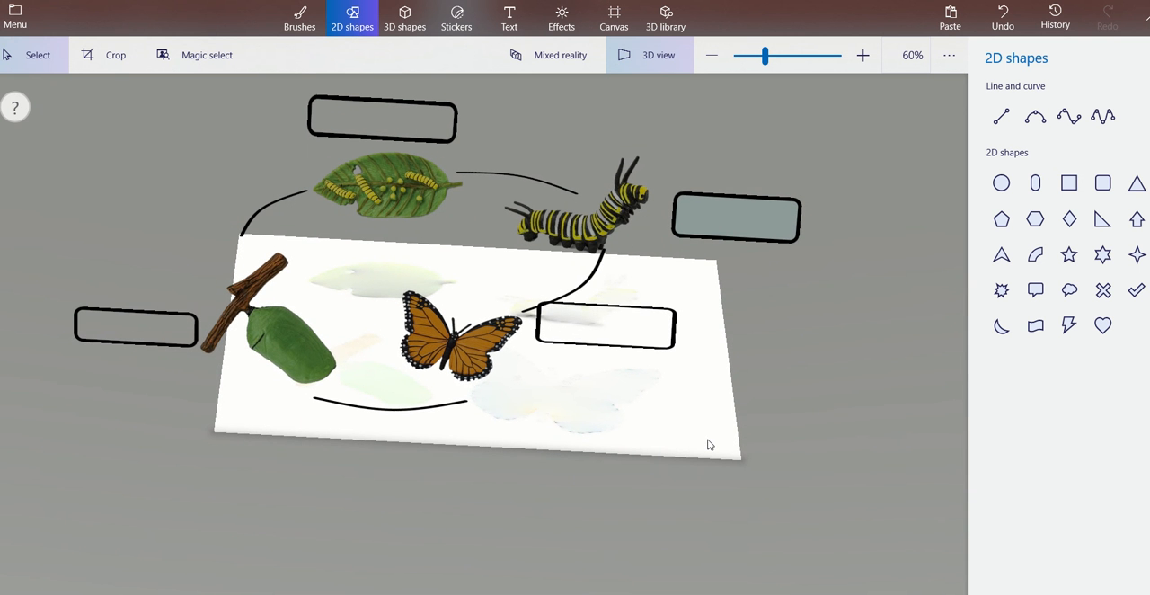
right_click(708, 444)
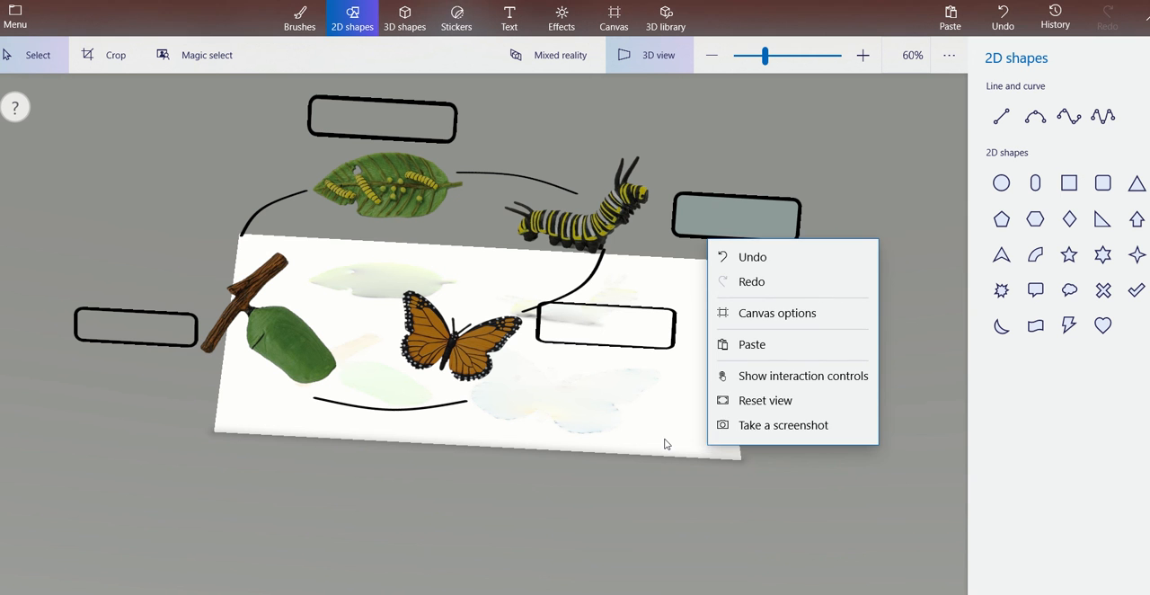
click(666, 444)
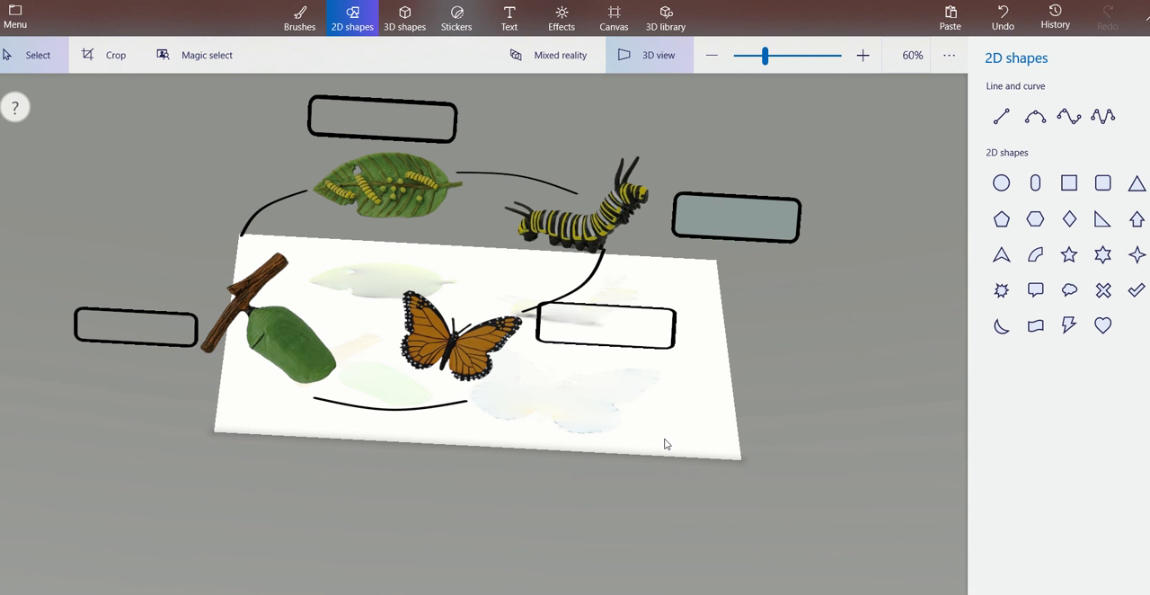
right_click(665, 444)
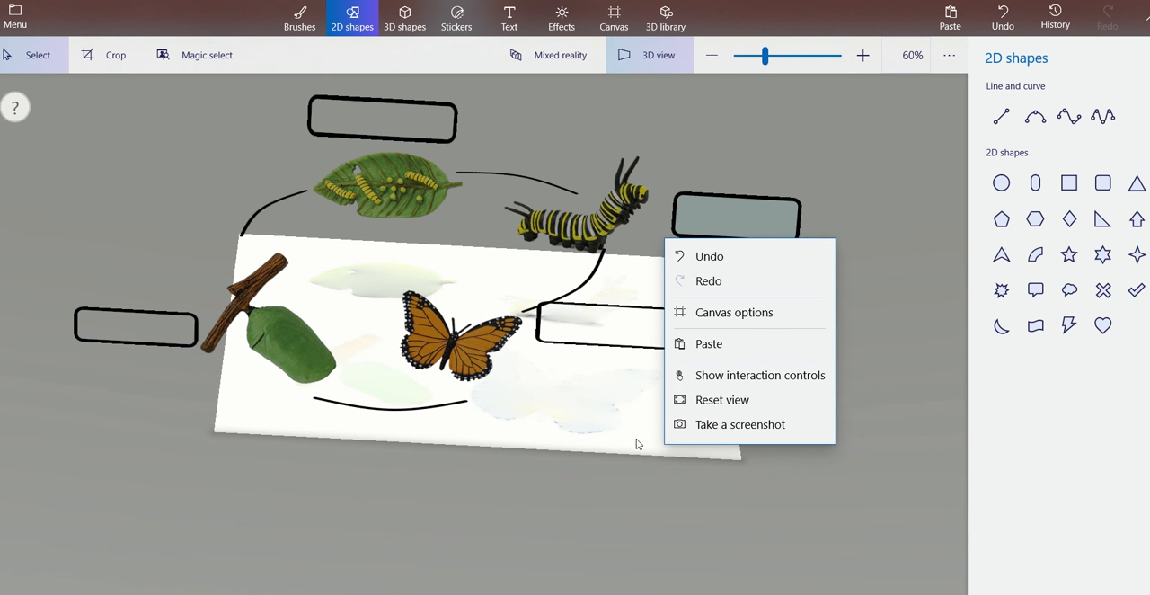
click(578, 449)
mouse_move(578, 449)
mouse_down()
mouse_move(578, 408)
mouse_move(547, 398)
mouse_move(560, 401)
mouse_move(564, 434)
mouse_up()
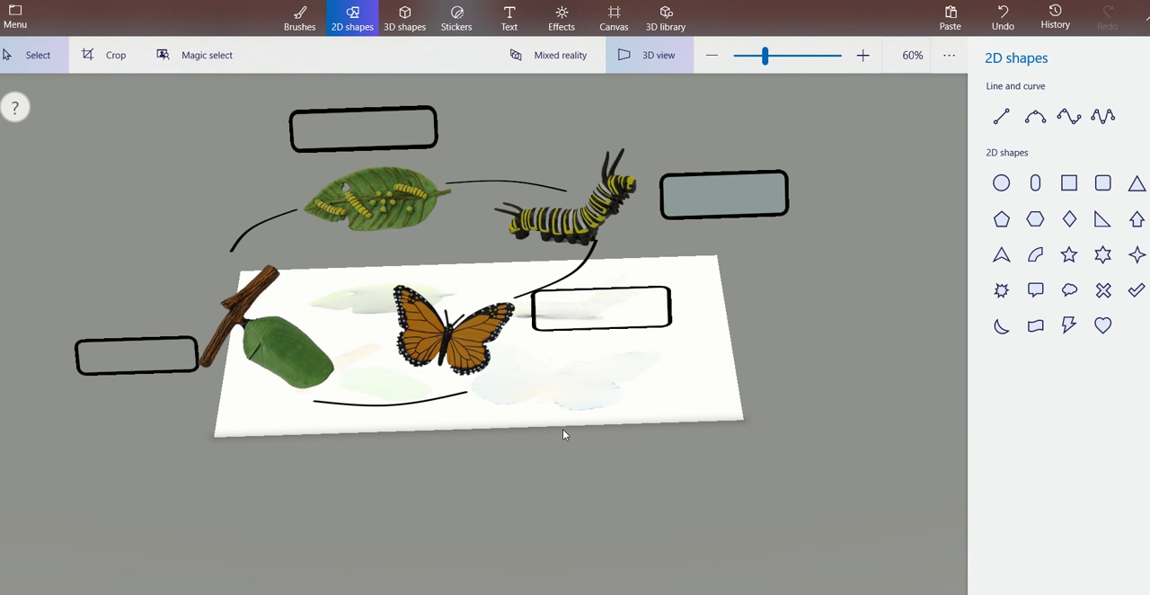
mouse_move(525, 416)
mouse_down()
mouse_move(616, 413)
mouse_move(560, 364)
mouse_move(521, 352)
mouse_move(557, 392)
mouse_move(534, 405)
mouse_move(533, 386)
mouse_move(482, 390)
mouse_move(531, 364)
mouse_move(539, 390)
mouse_move(537, 358)
mouse_move(536, 414)
mouse_up()
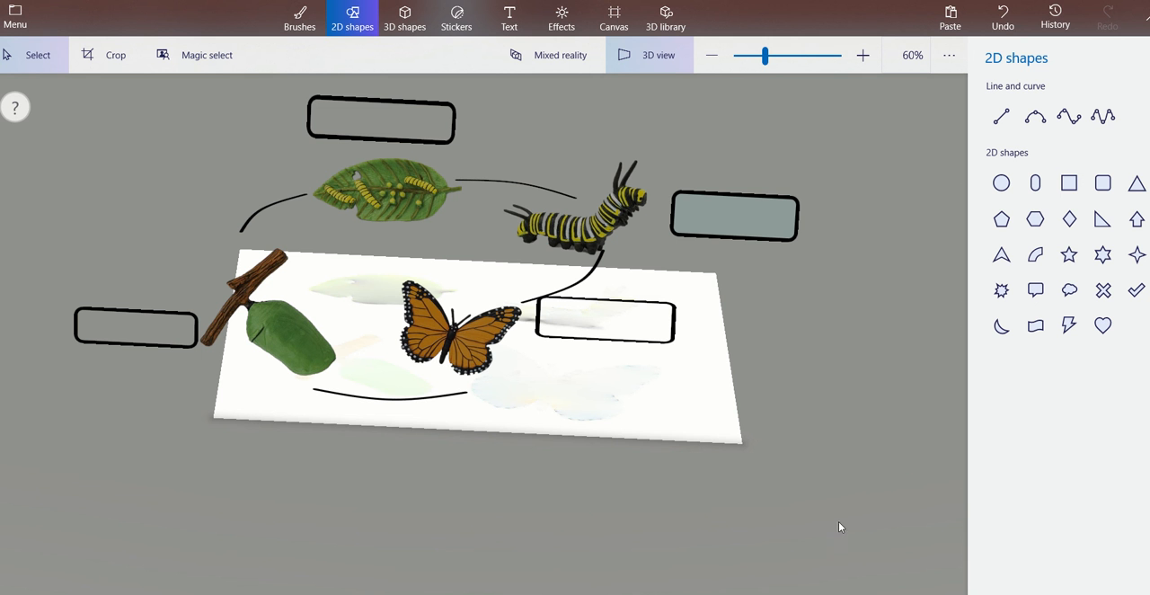
Switch to the flowchart/cycle presentation in PowerPoint, start its slide show from the first slide and advance to the second slide.
mouse_move(886, 593)
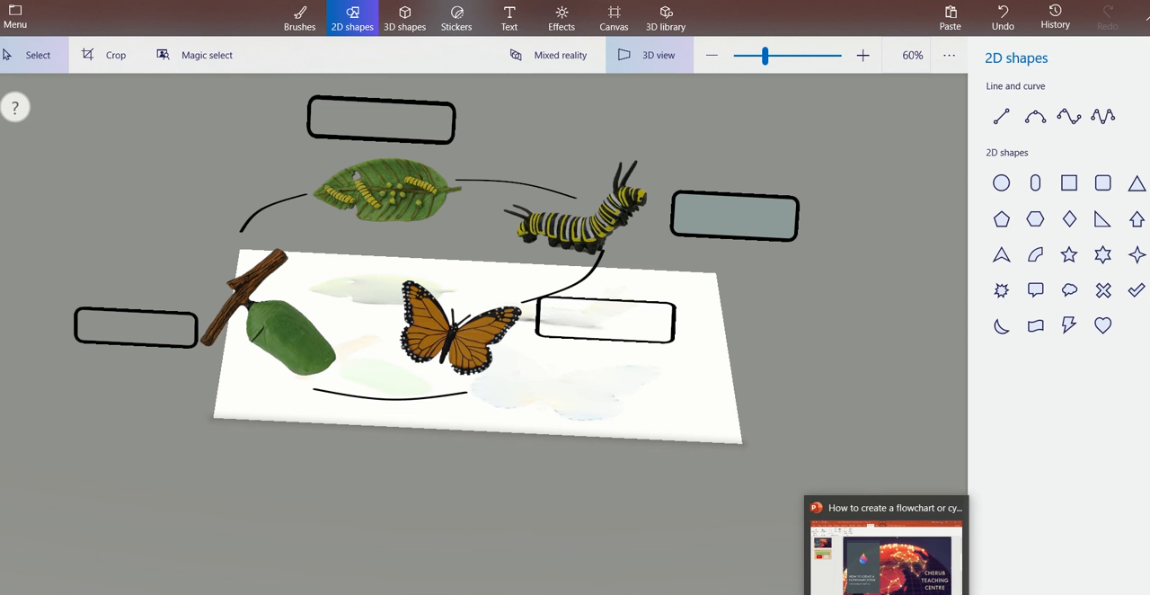
click(894, 552)
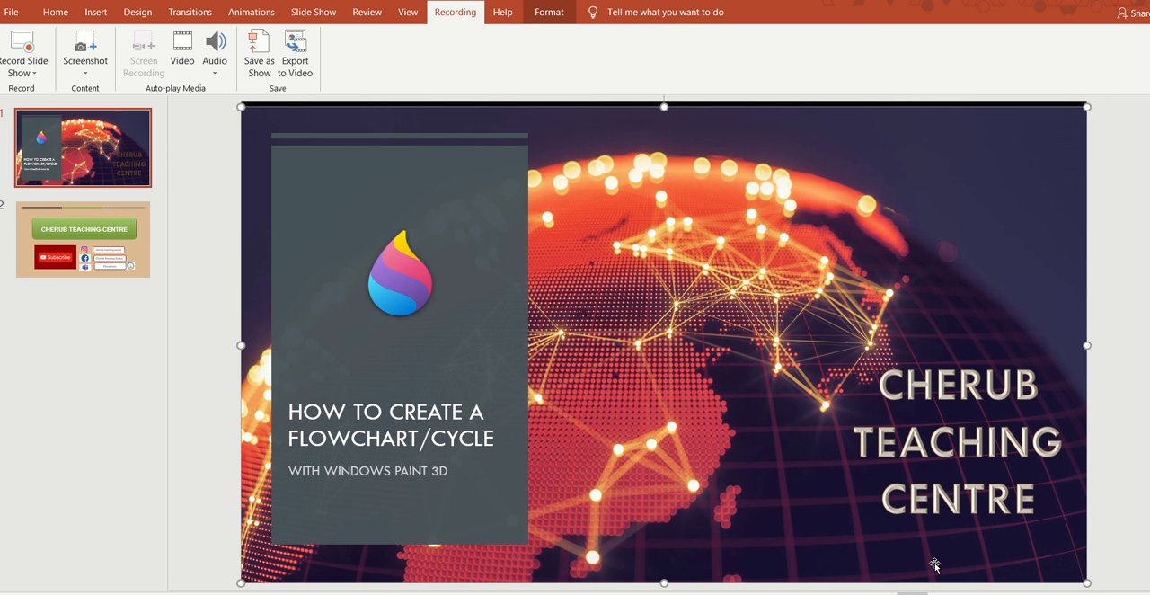
key(F5)
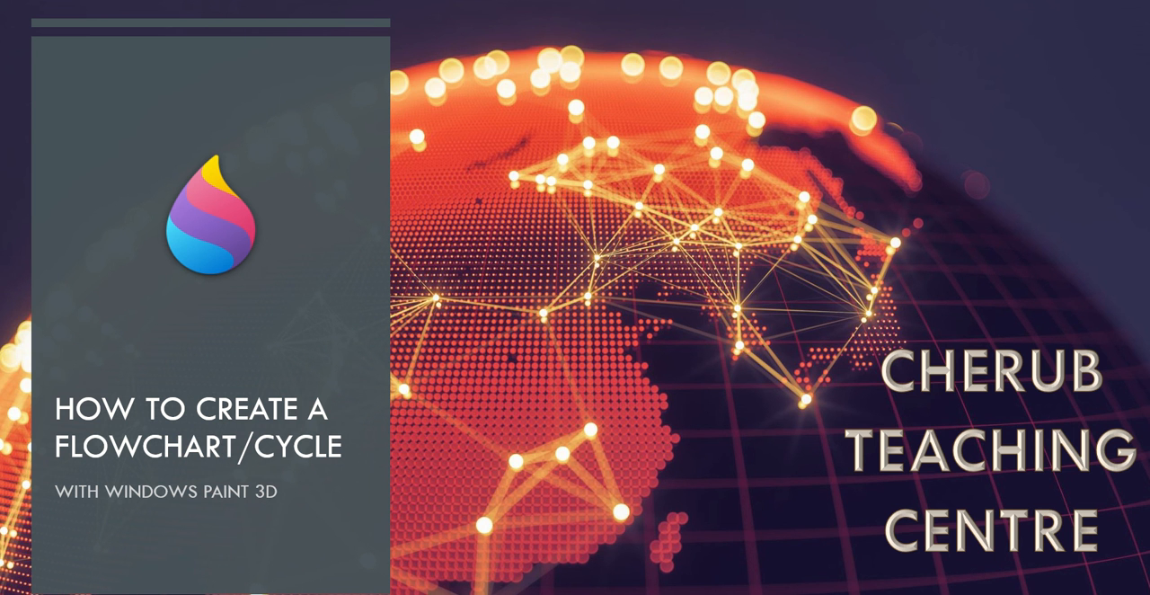
key(Right)
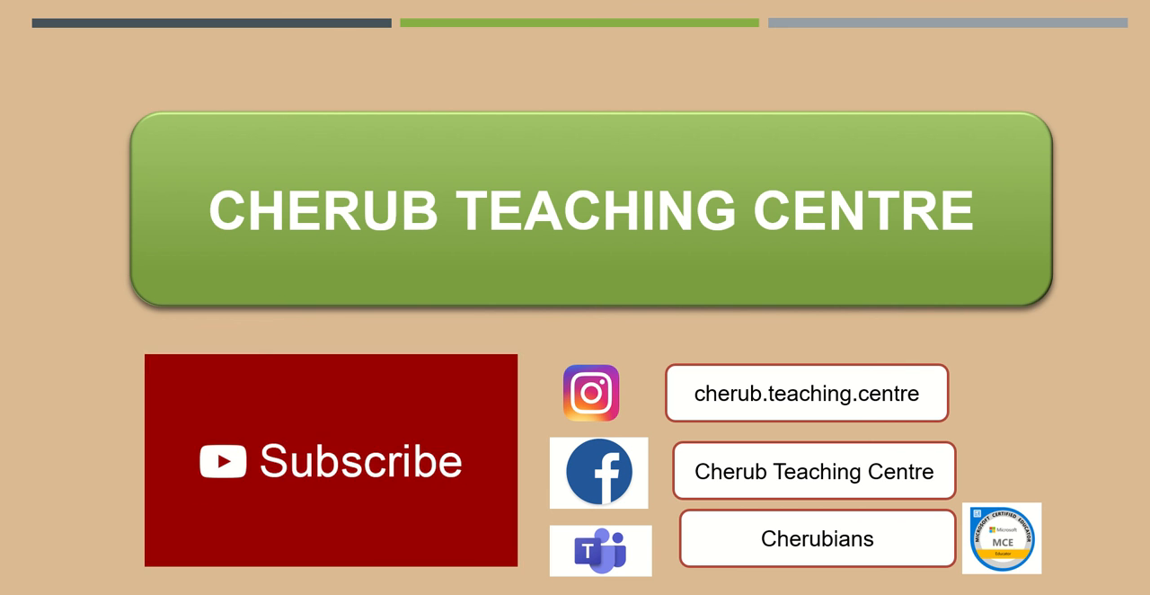